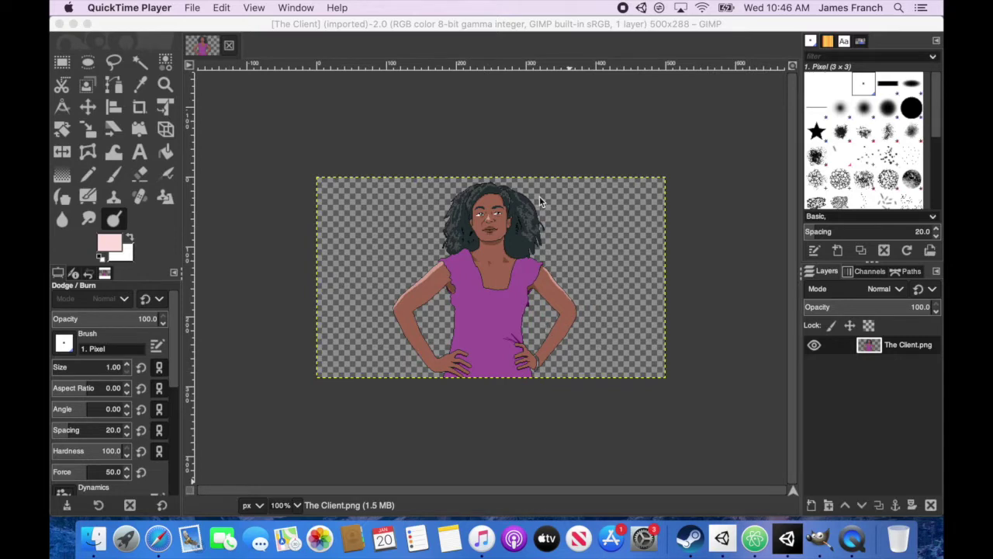
Step: Bring up the zoom level choices for The Client.png in GIMP
left_click(297, 505)
Step: Duplicate the sprite layer and zoom the canvas in to 800%
left_click(287, 433)
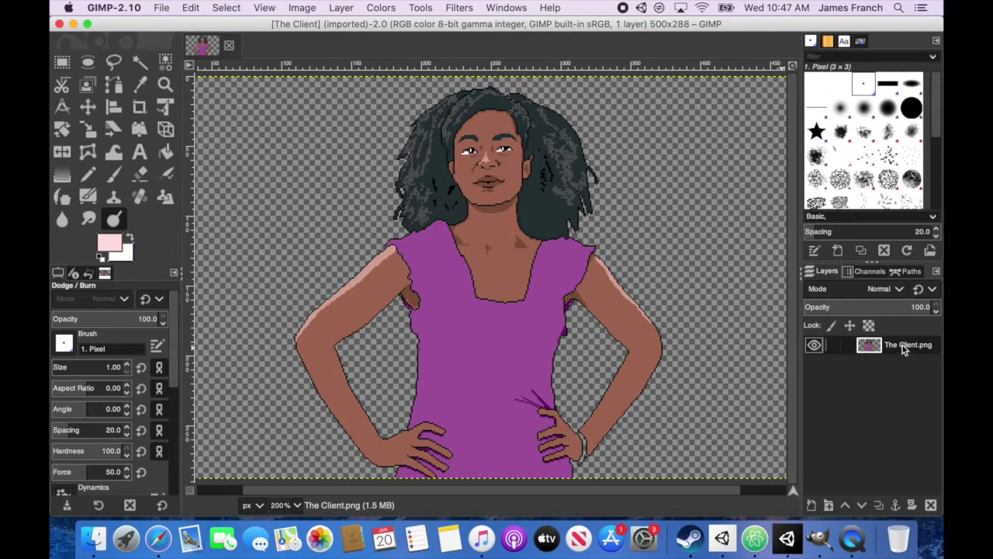
left_click(342, 9)
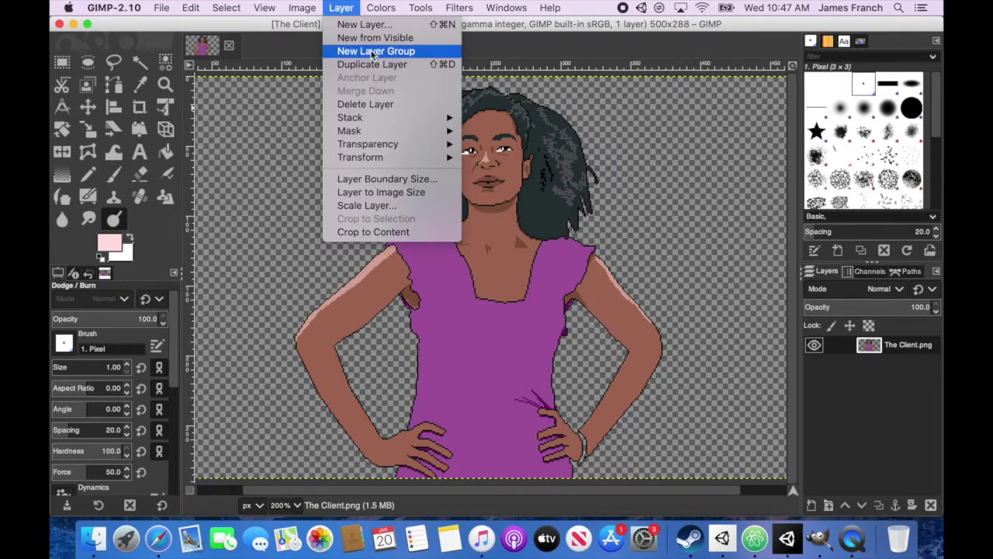
left_click(378, 64)
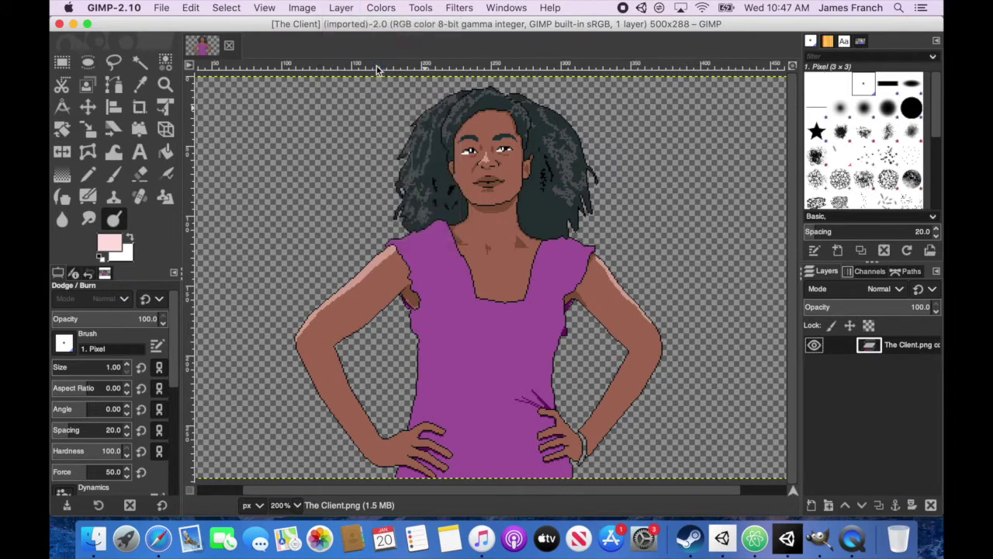
key("4")
scroll(341, 388, "up", 5)
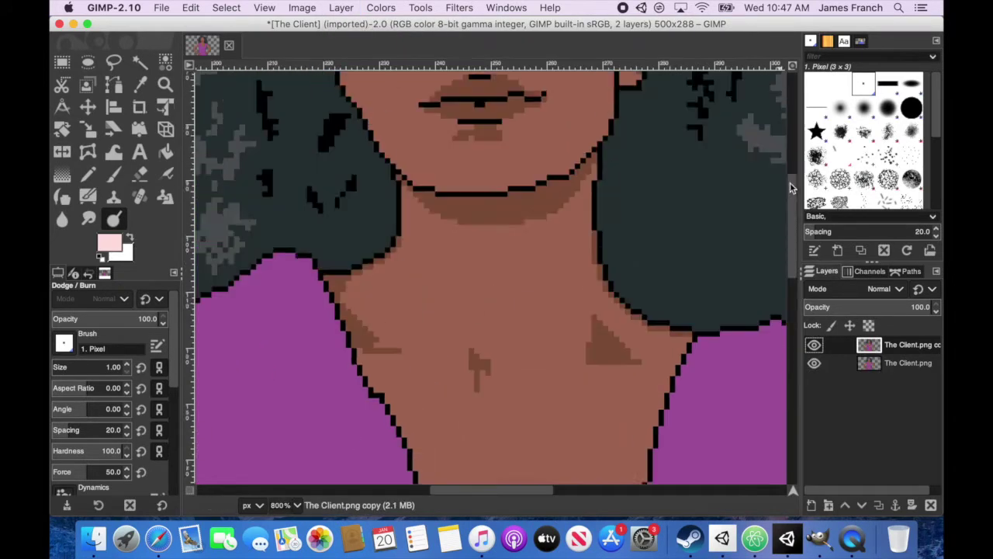
Step: Pencil sampled skin brown over one eye's whites, then reset the colour to black for the lash
left_click(140, 86)
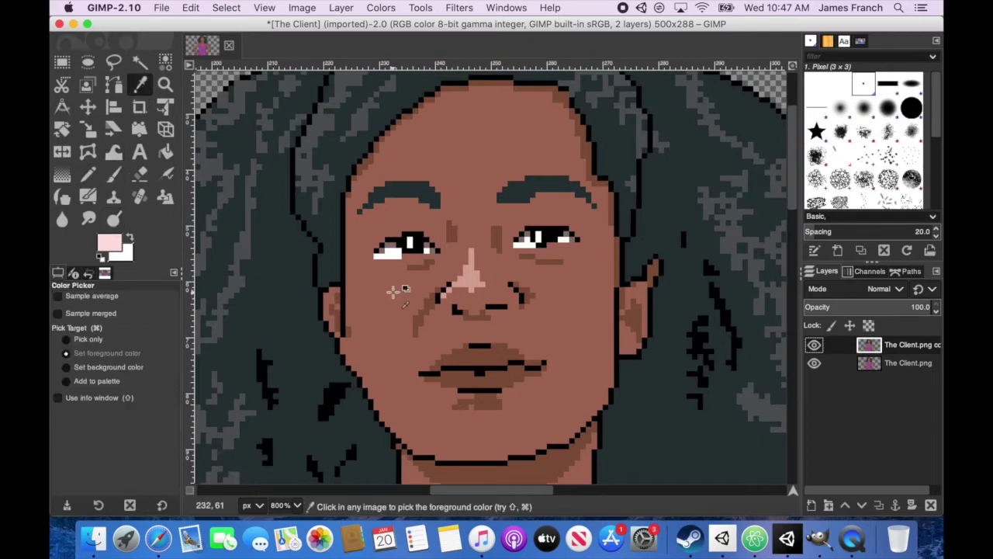
left_click(394, 289)
left_click(87, 174)
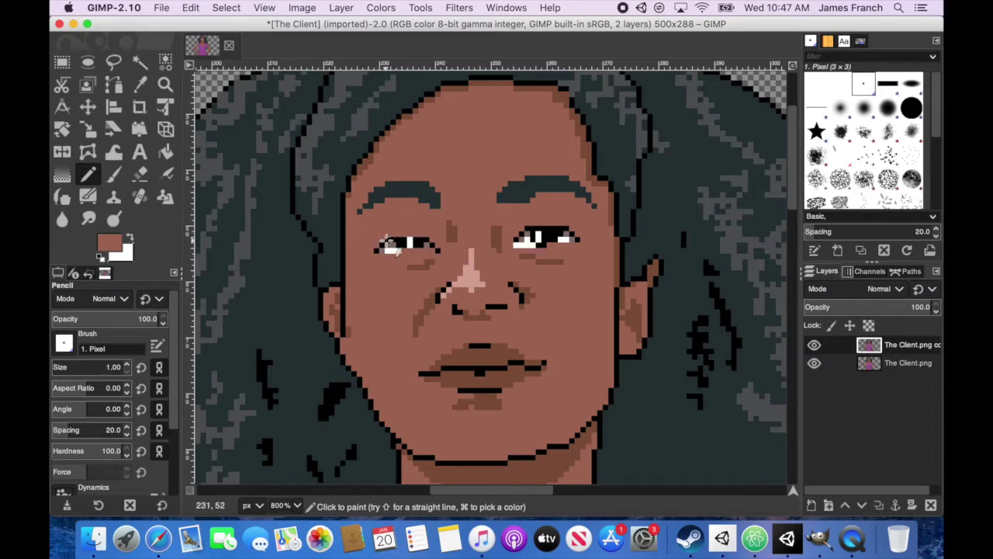
left_click(100, 257)
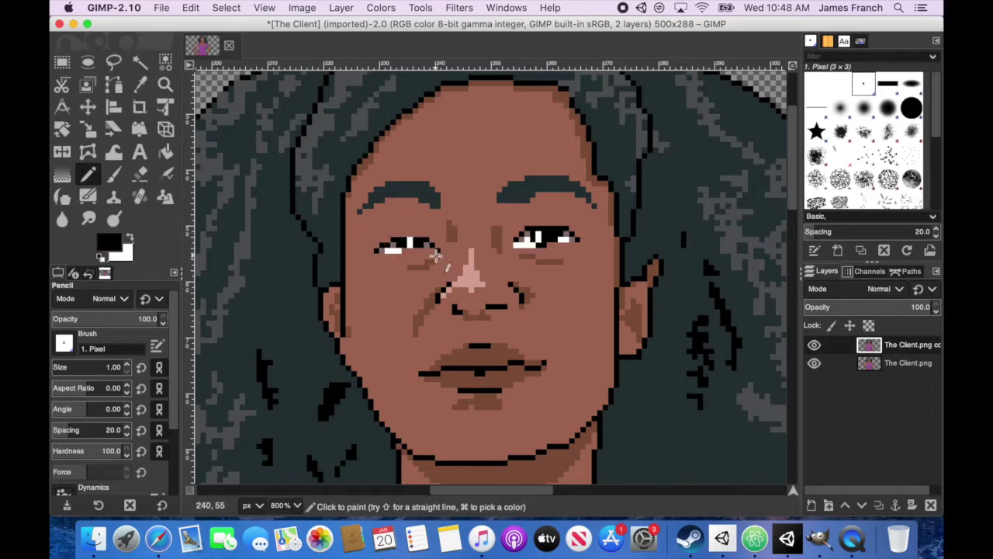
left_click(571, 256, "super")
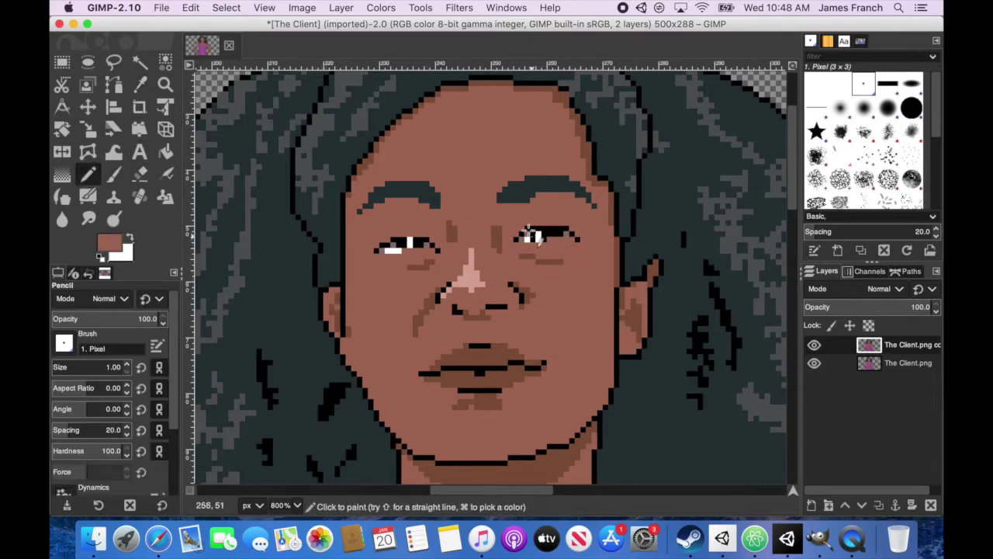
left_click(527, 230)
left_click(101, 257)
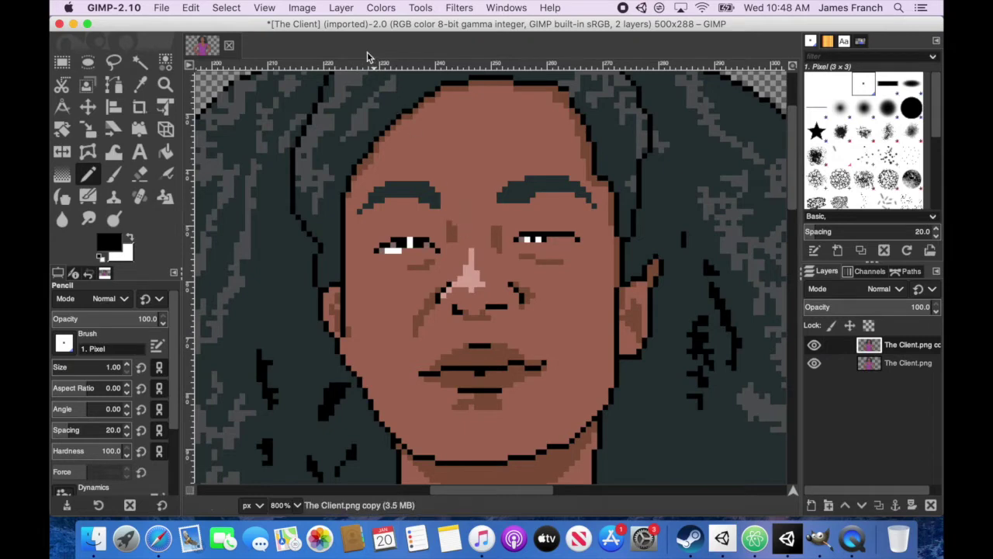
Step: Duplicate the one-eye-closed layer and paint the other eye shut with skin brown and a black lash line
left_click(342, 8)
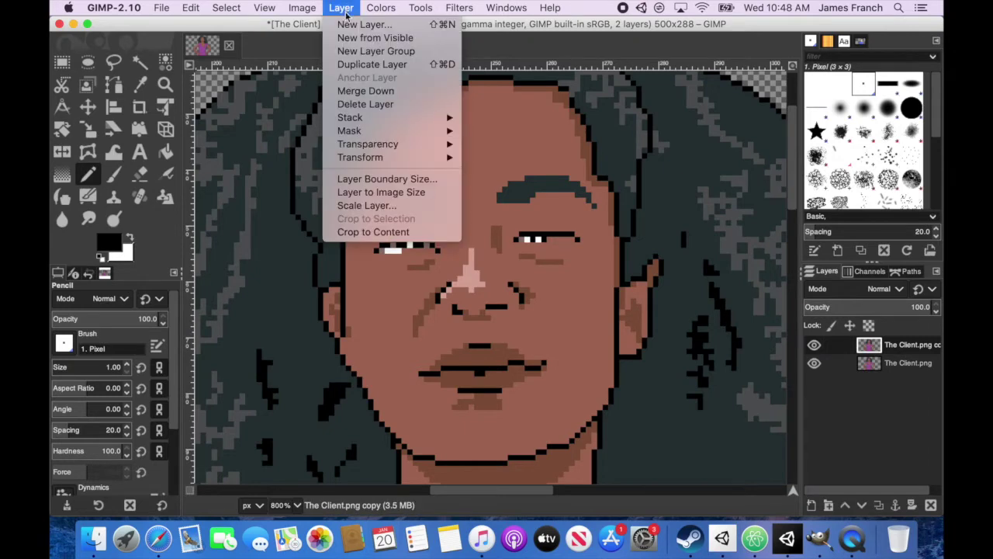
left_click(379, 65)
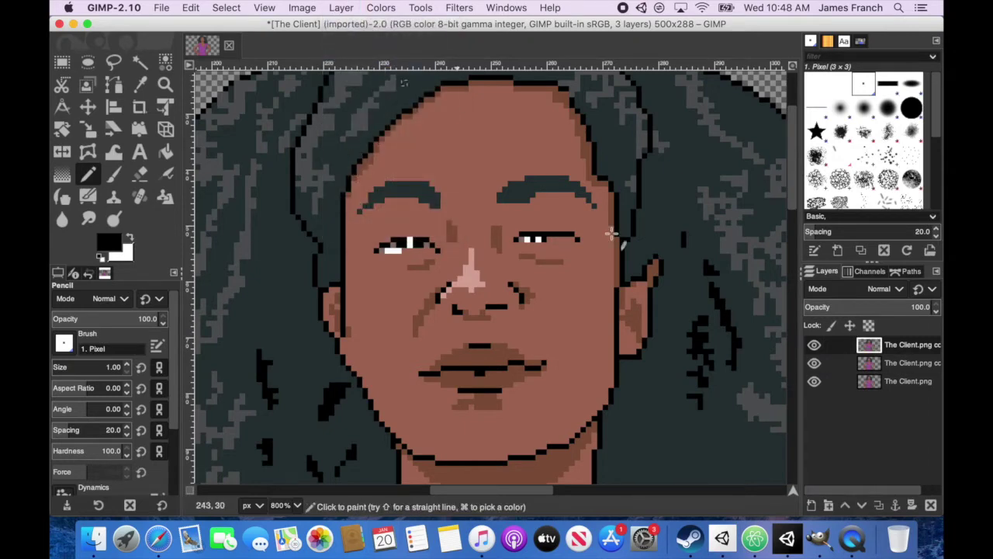
key("o")
left_click(578, 256)
key("n")
left_click_drag(519, 239, 552, 239)
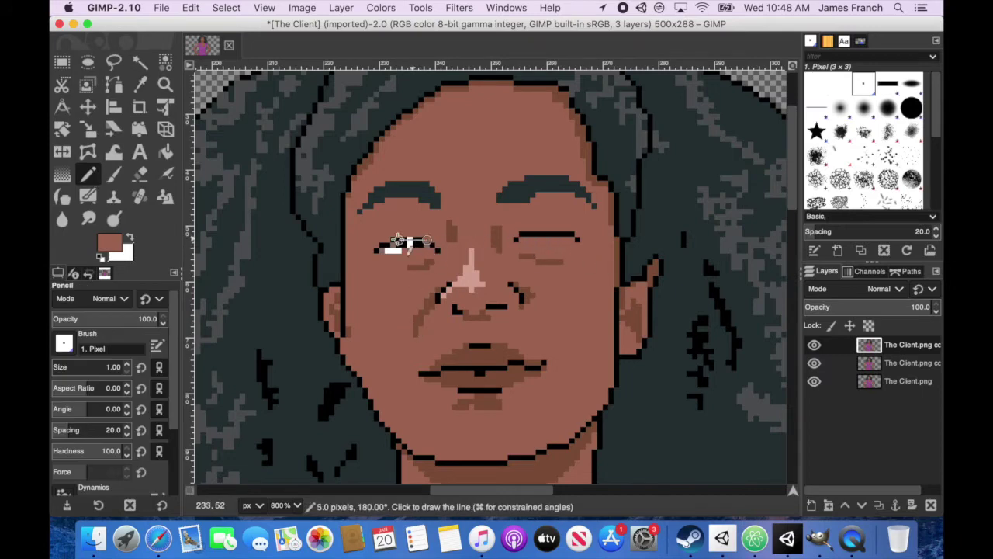
left_click(101, 256)
left_click_drag(386, 247, 415, 247)
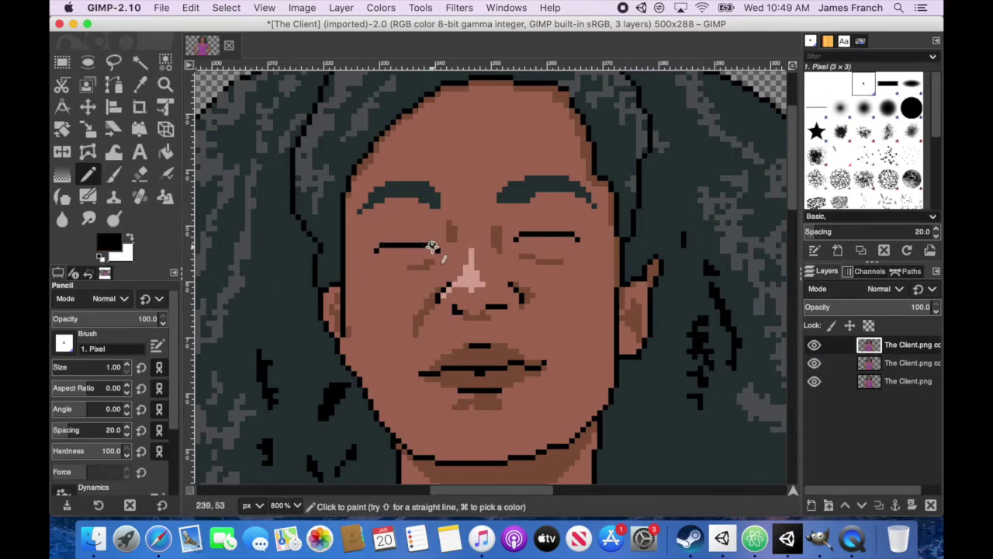
Step: Compare the blink layers, hide both copies, and select the original layer
left_click(813, 363)
left_click(814, 362)
left_click(814, 346)
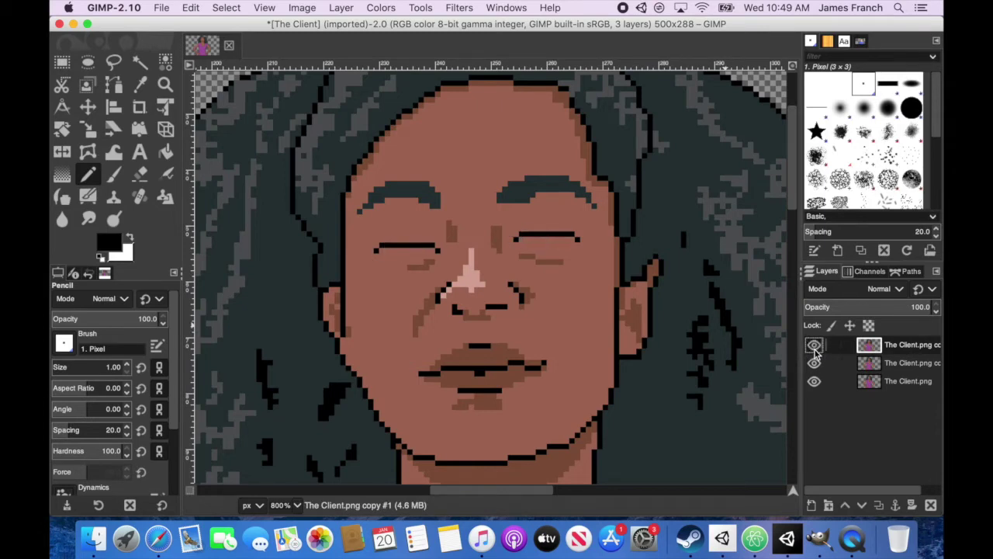
left_click(814, 345)
left_click(814, 362)
left_click(814, 362)
left_click(814, 345)
left_click(813, 346)
left_click(813, 362)
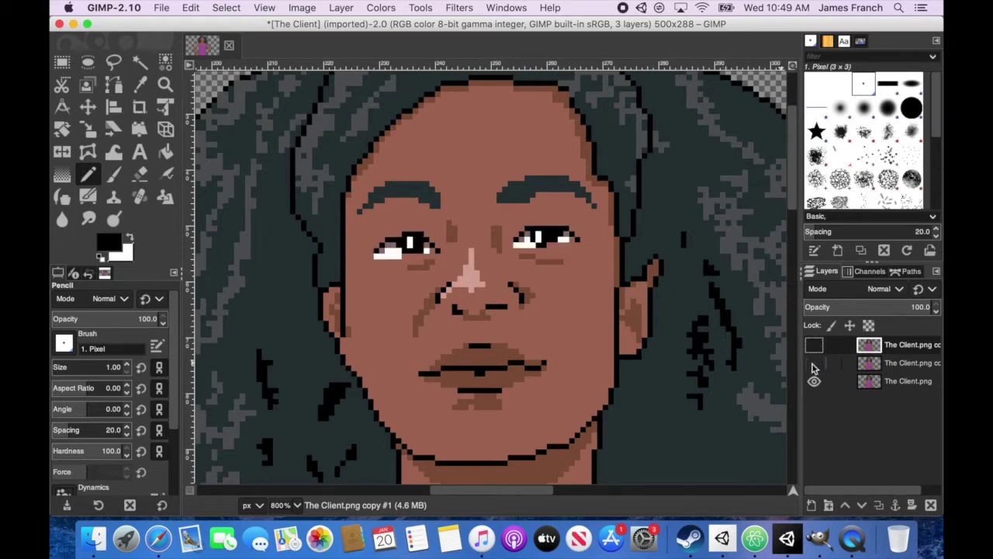
left_click(900, 388)
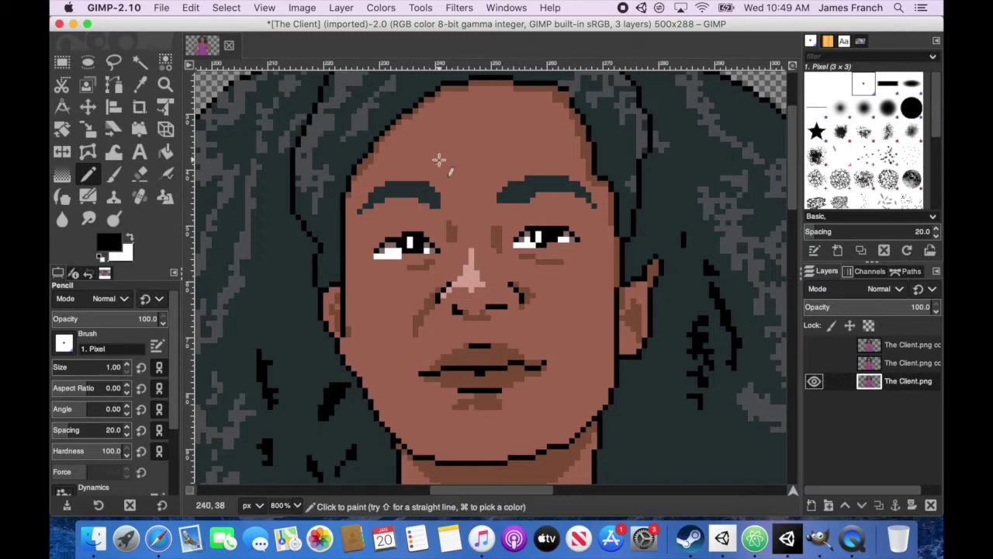
Step: Duplicate the original layer, hide it, and draw straight black lines along the lips
left_click(341, 8)
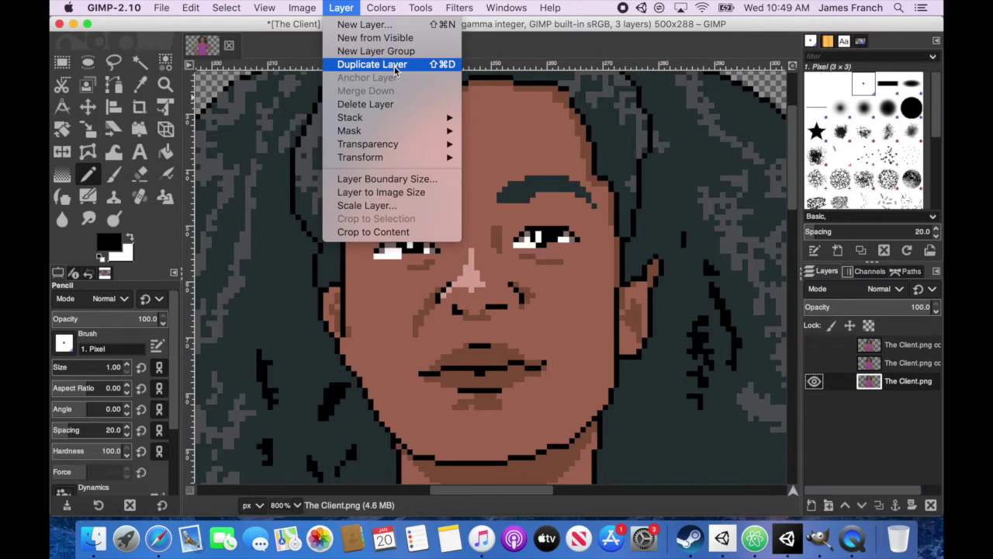
left_click(394, 68)
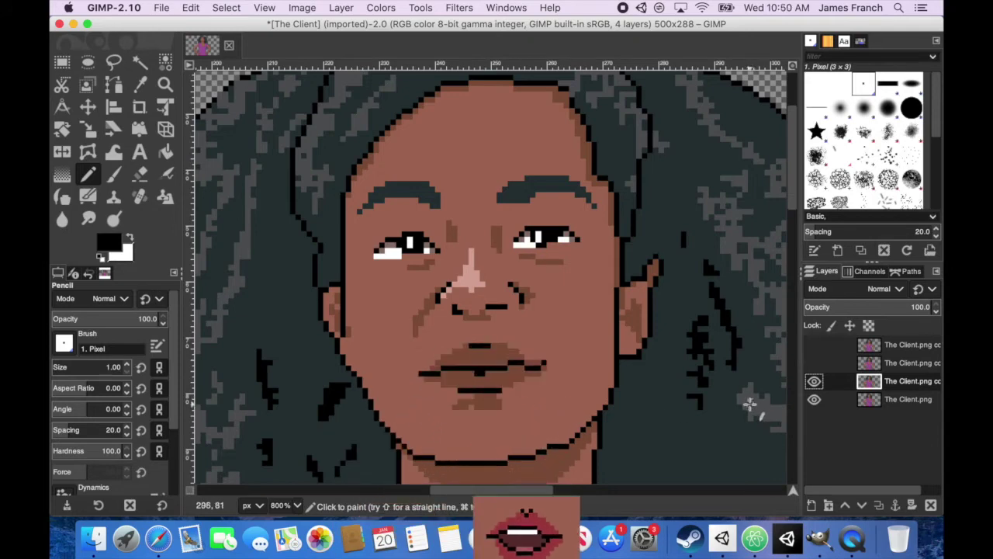
left_click(813, 400)
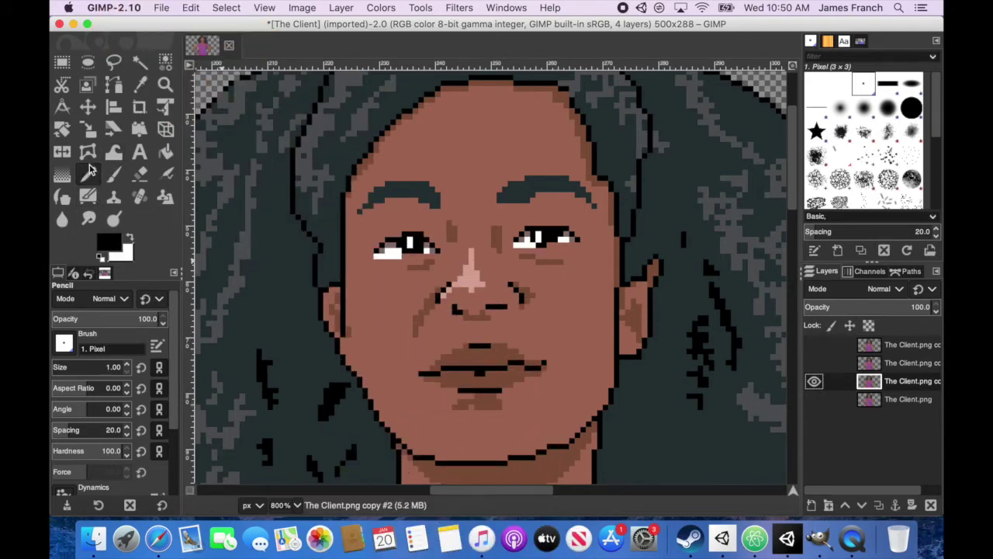
left_click(436, 381, "shift")
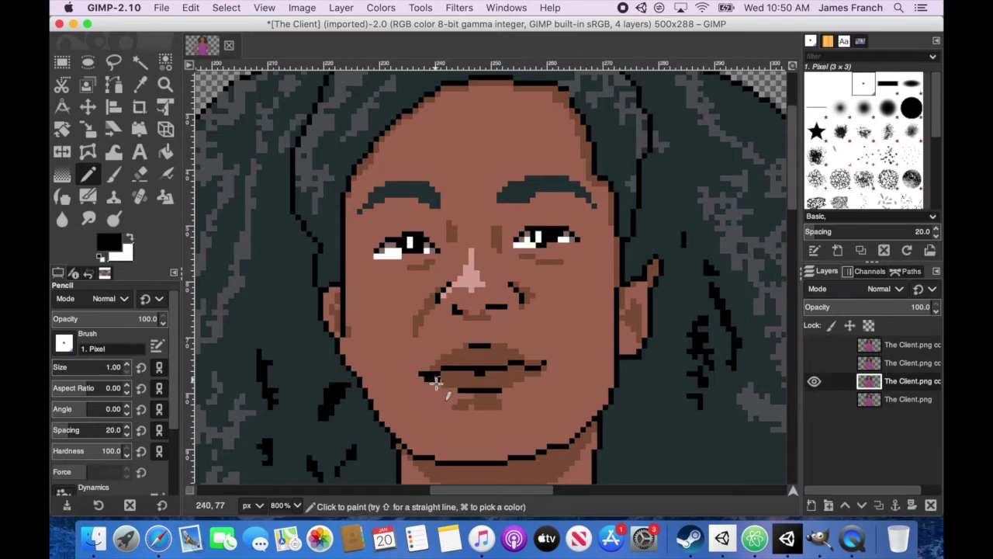
left_click(504, 385, "shift")
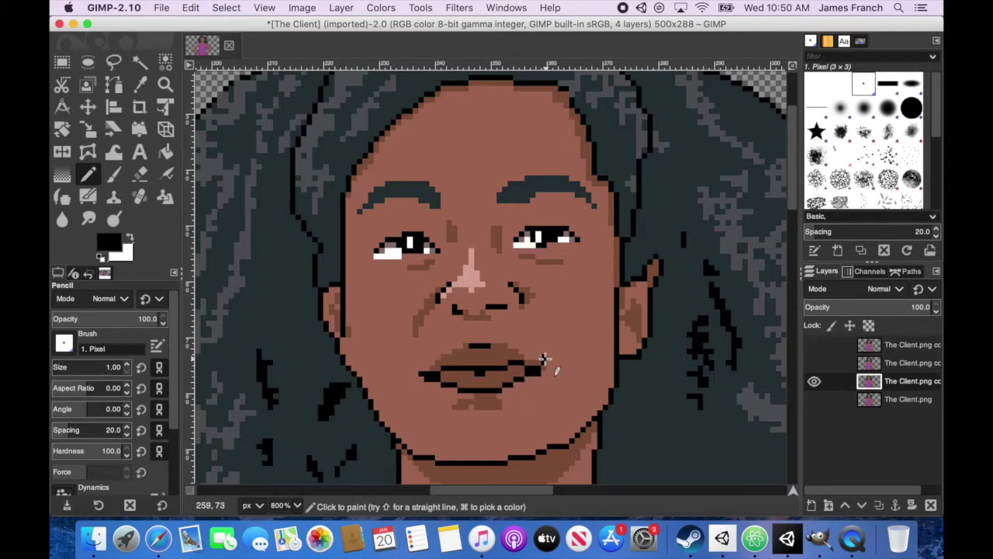
left_click(506, 361)
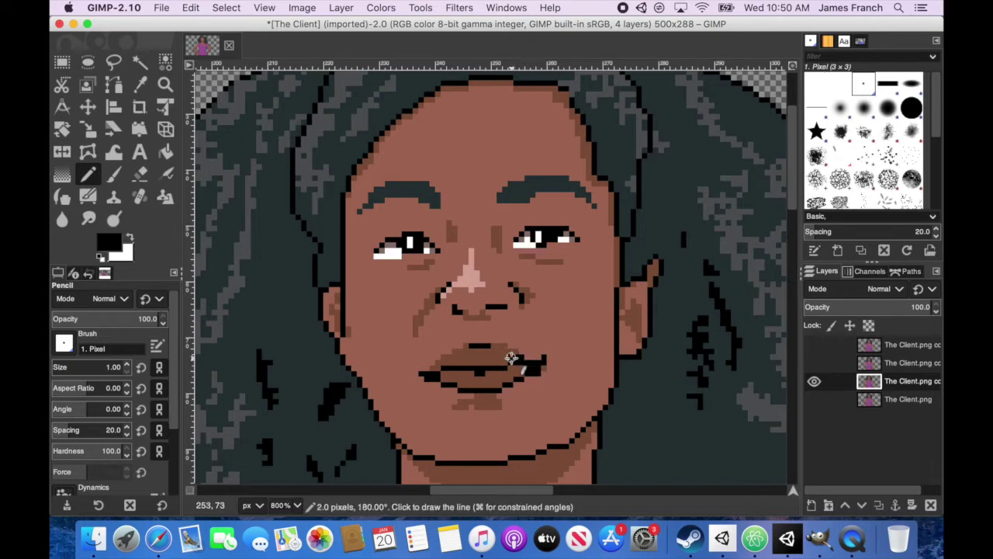
left_click(443, 362, "shift")
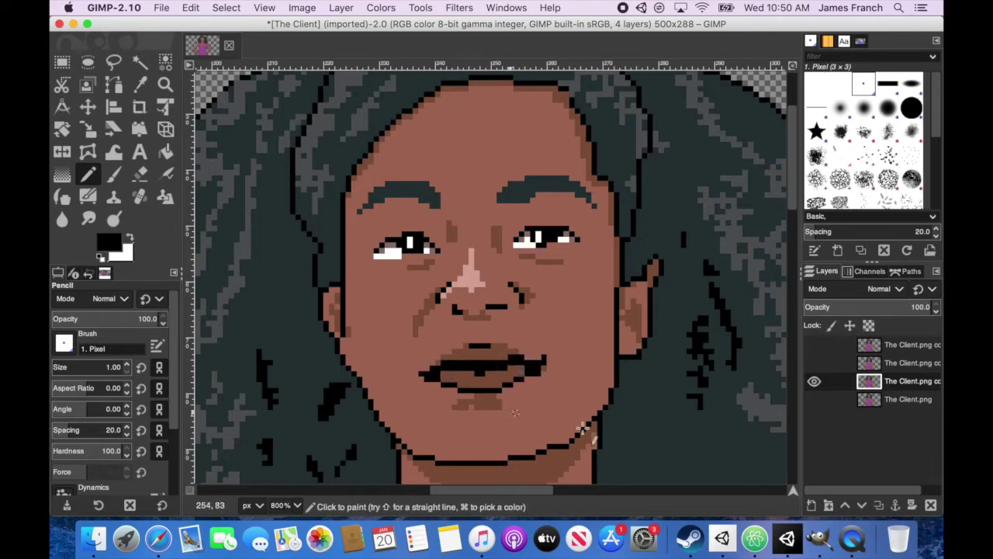
Step: Bucket-fill the gap between the lips black and add short black lines below the mouth
left_click(165, 151)
left_click(485, 376)
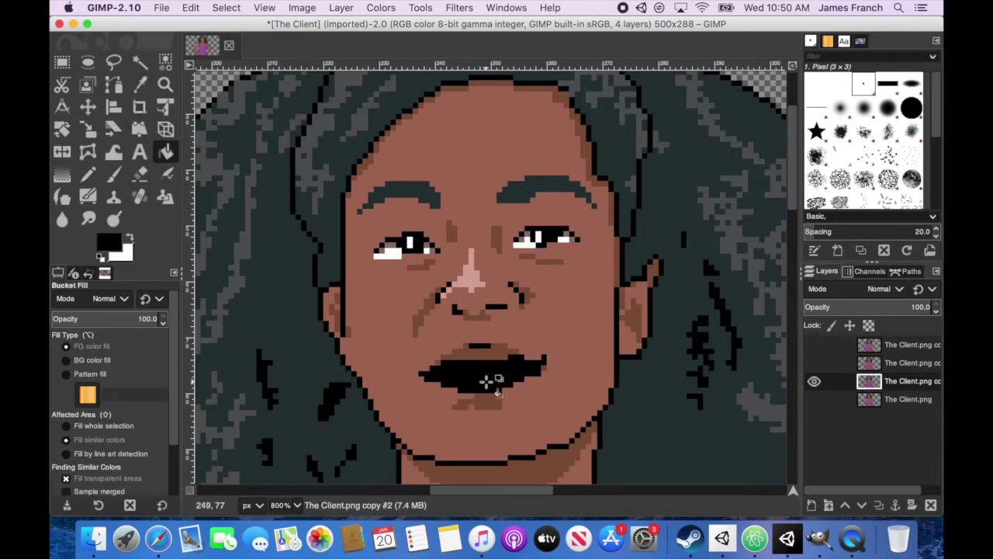
left_click(88, 174)
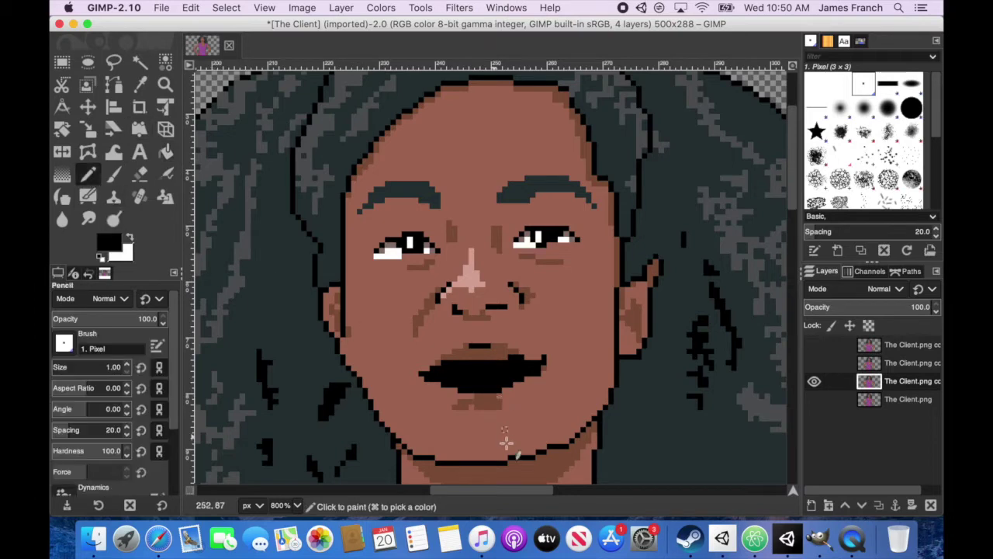
left_click(482, 370)
left_click(482, 390, "shift")
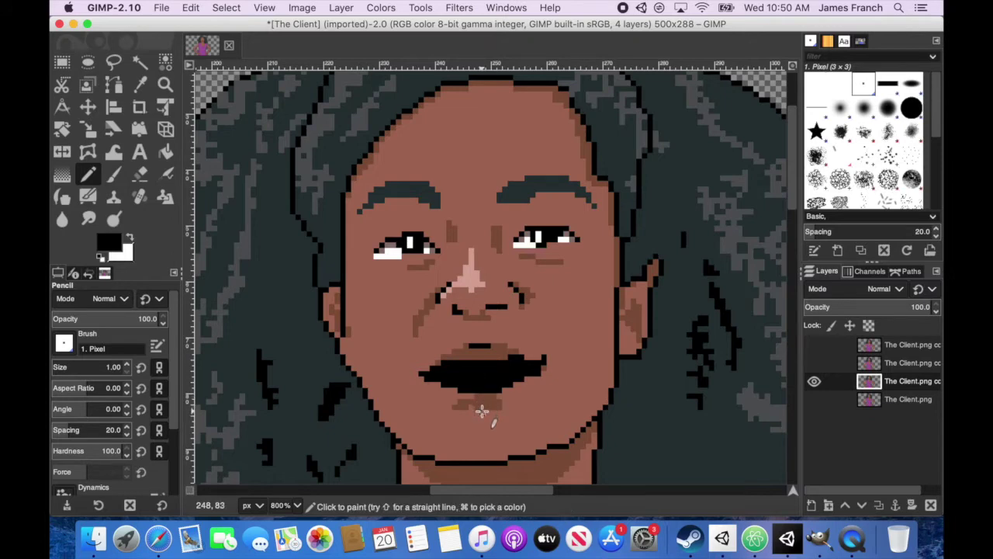
left_click(482, 412)
left_click(464, 412, "shift")
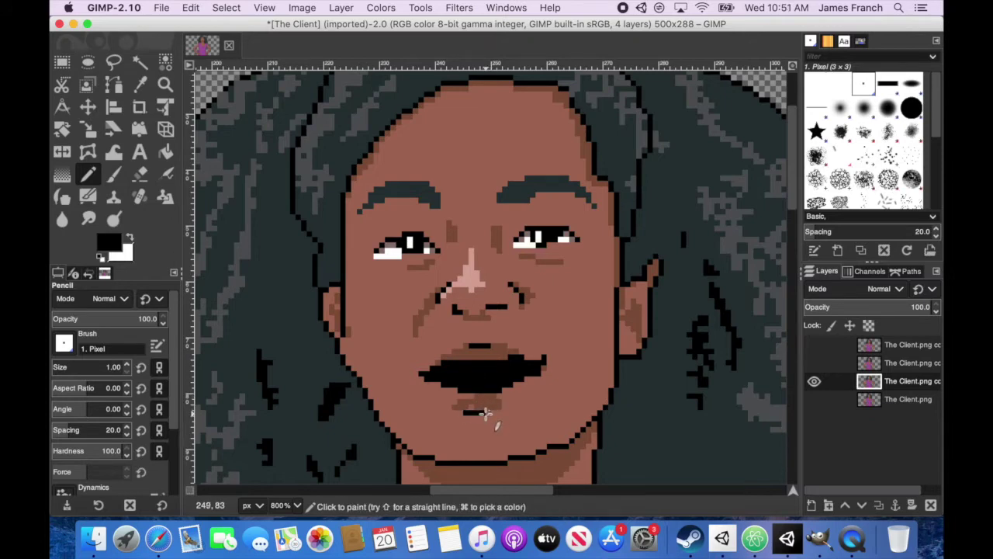
Step: Repaint the dark pixels below the mouth and one pixel near the upper lip in skin brown
left_click(421, 284, "ctrl")
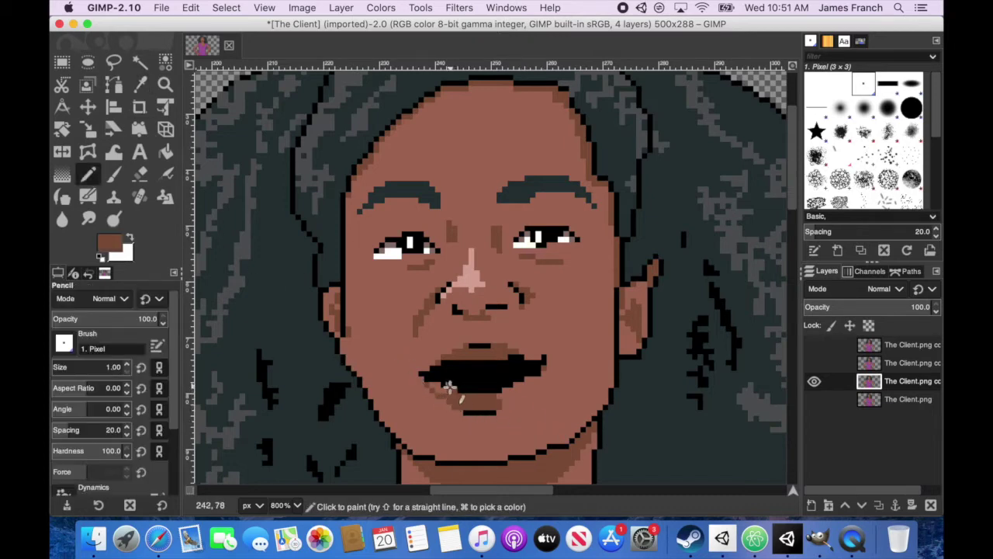
left_click_drag(455, 399, 505, 406)
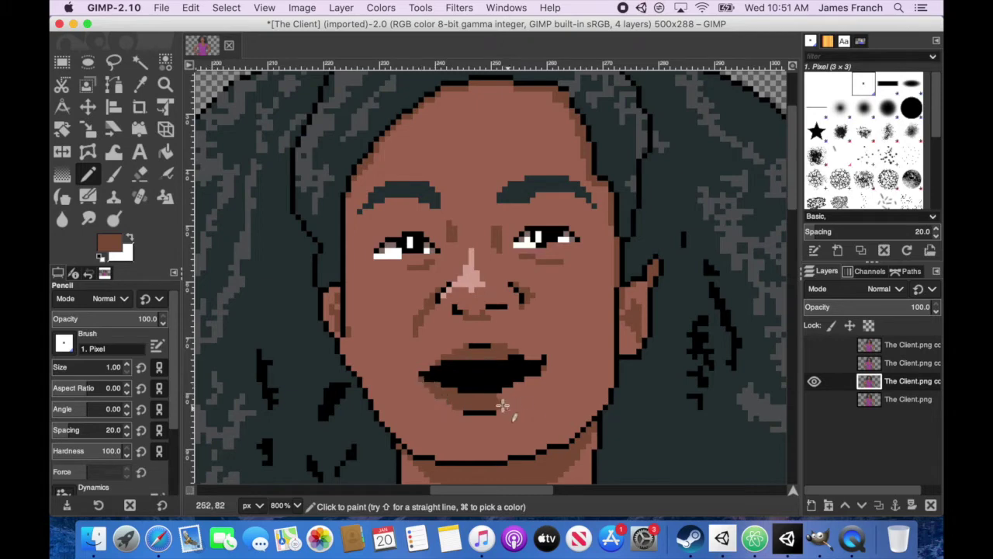
key("shift+b")
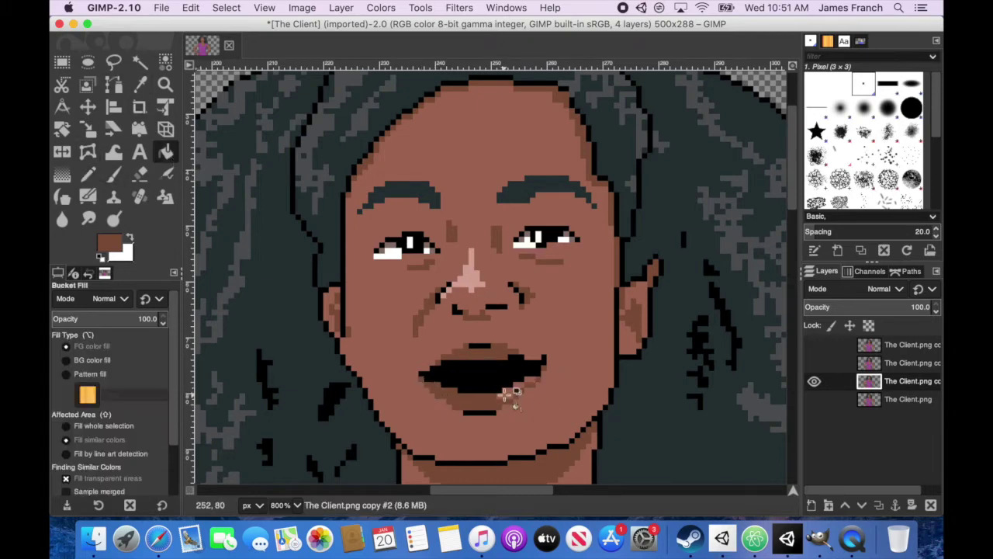
key("n")
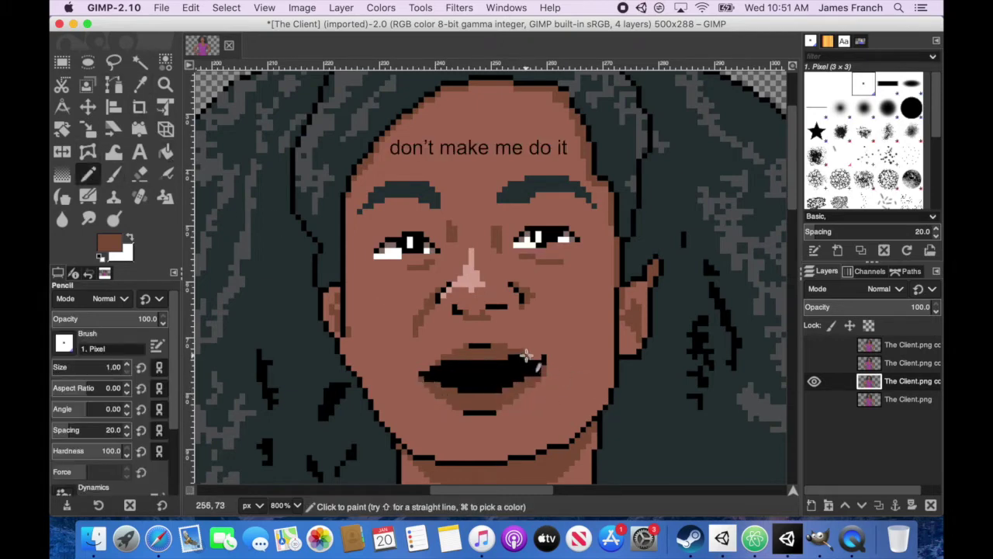
key("d")
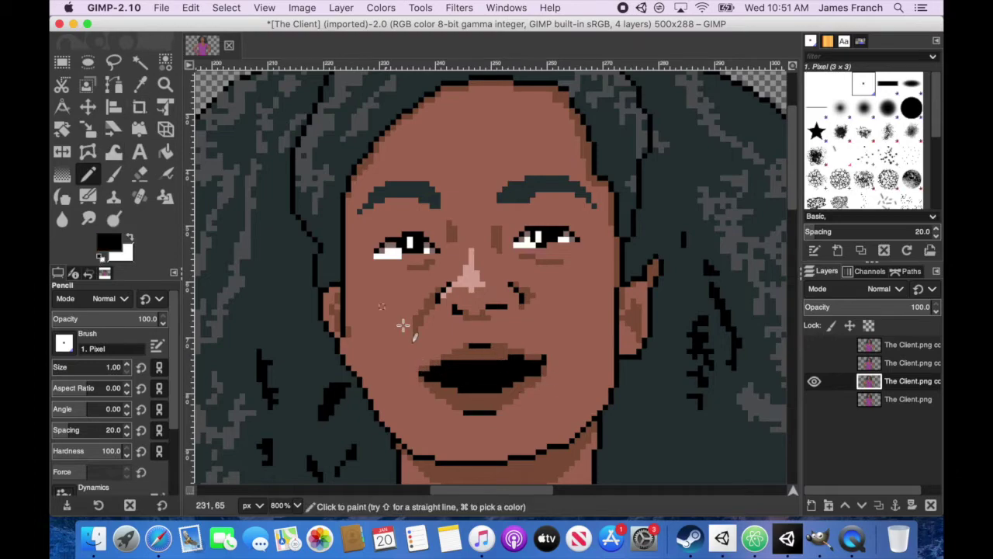
left_click(473, 339, "super")
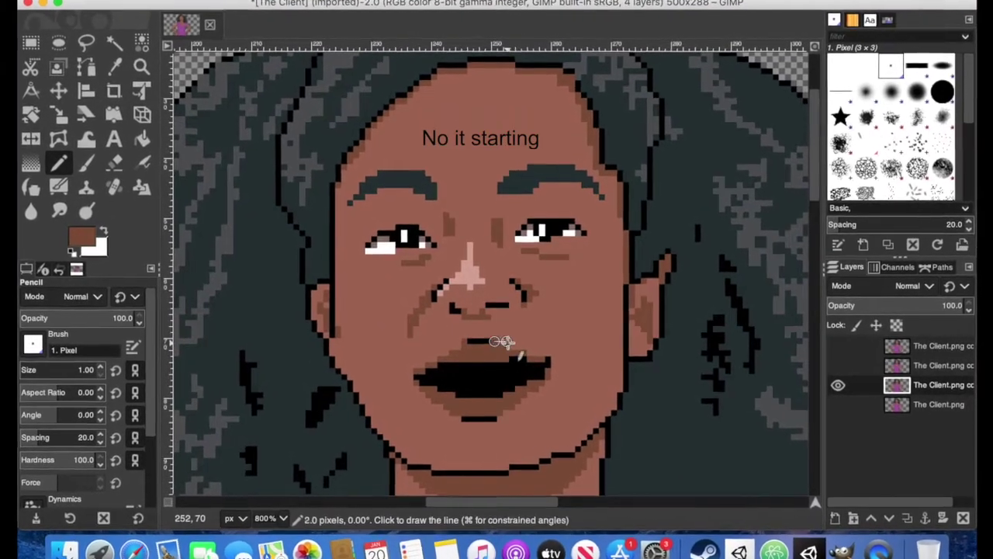
left_click(513, 350, "shift")
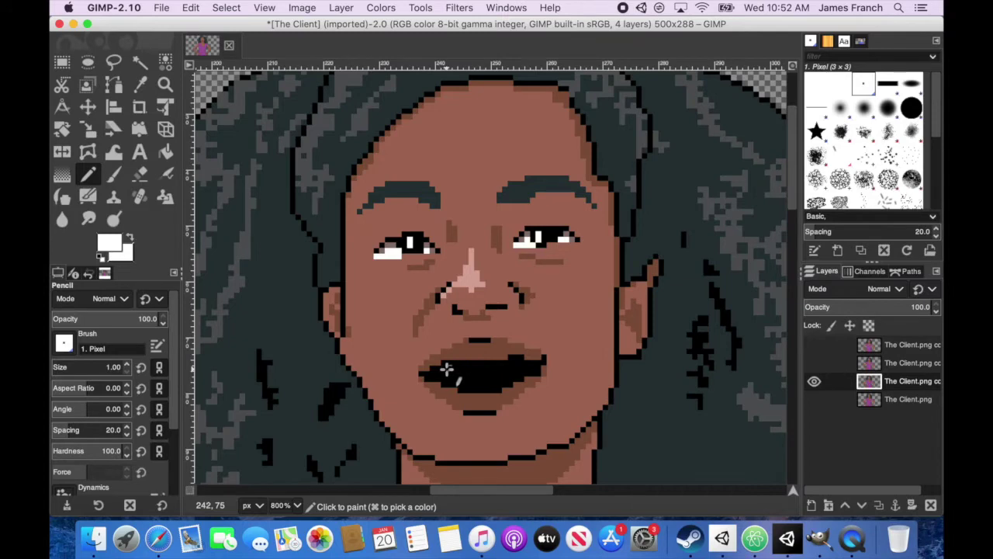
Step: Draw a straight skin-brown line beneath the mouth to thin the lower lip
left_click(140, 87)
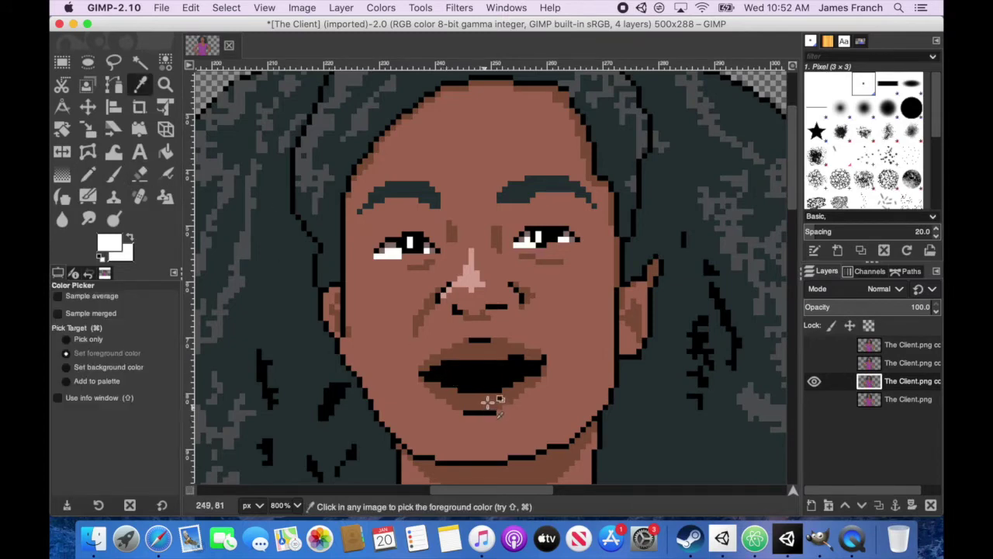
left_click(487, 401)
key("n")
left_click(463, 419)
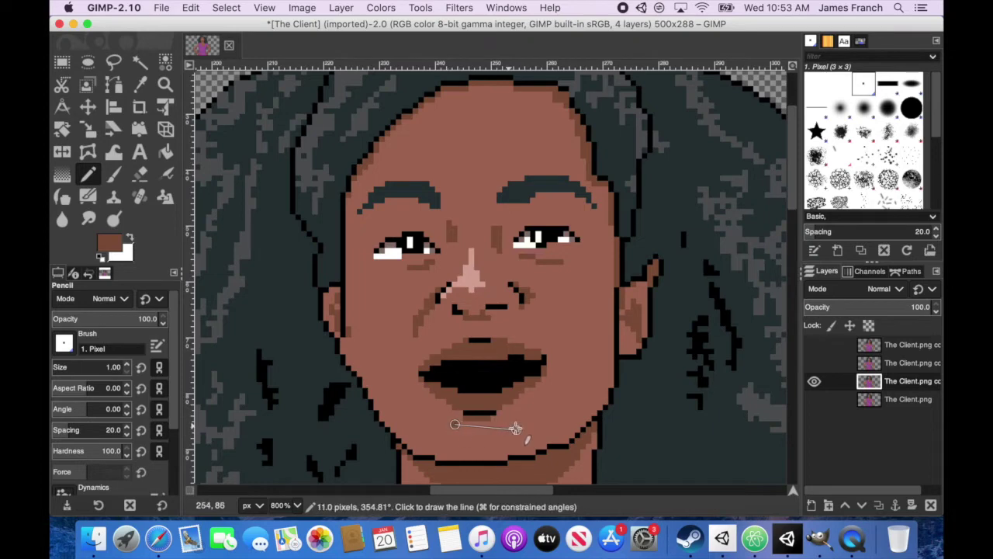
left_click(515, 419, "shift")
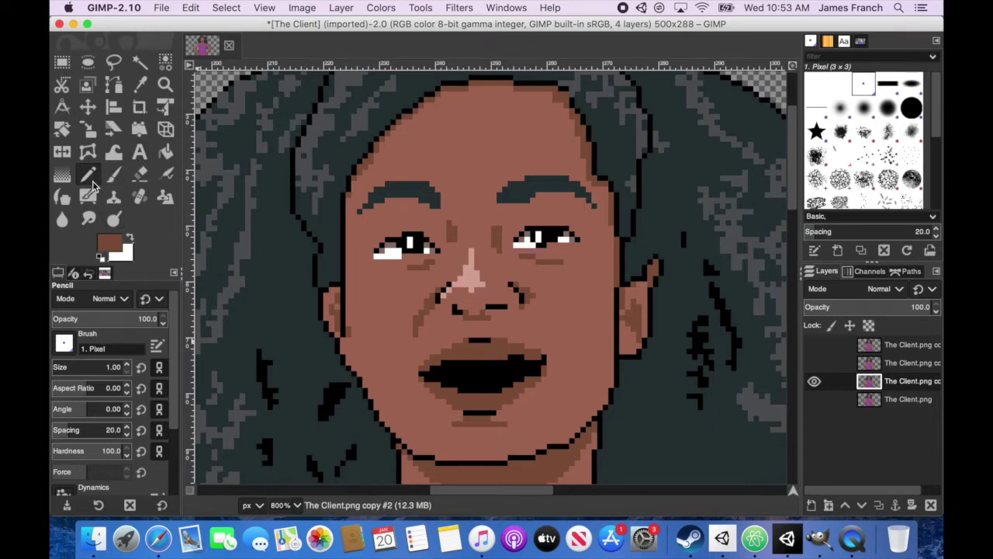
left_click(140, 84)
left_click(387, 252)
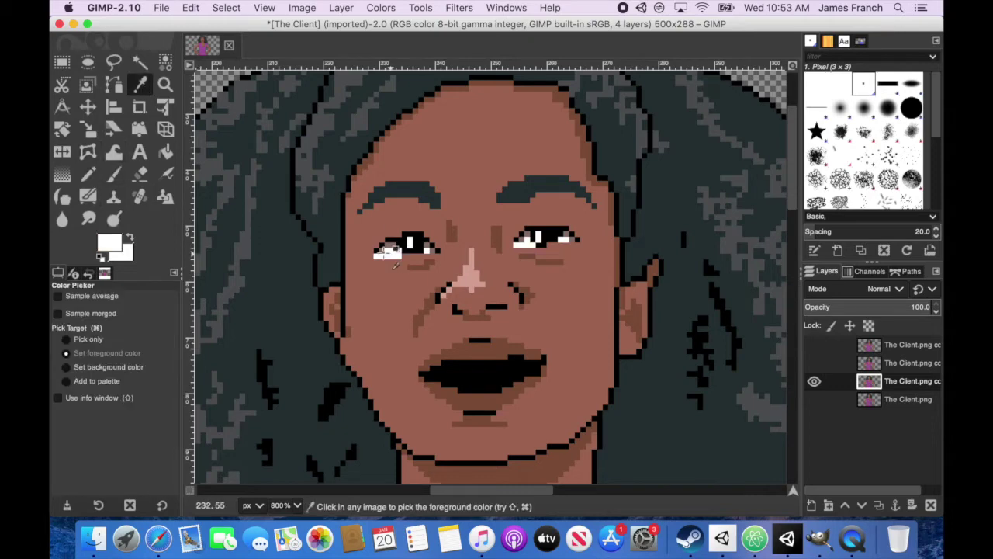
Step: Draw a white line of teeth across the open mouth and a two-row pink tongue beneath it
left_click(88, 174)
left_click(442, 368)
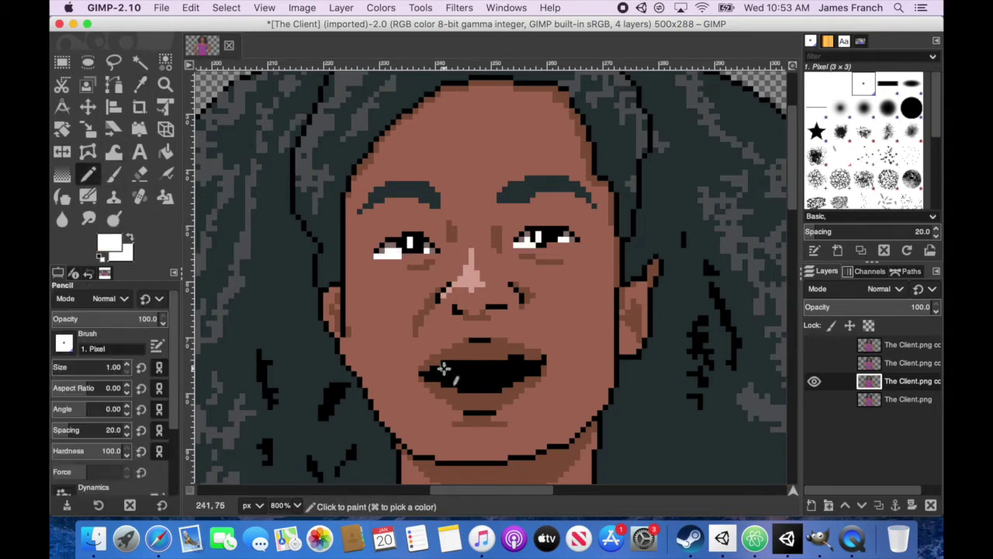
left_click(503, 368, "shift")
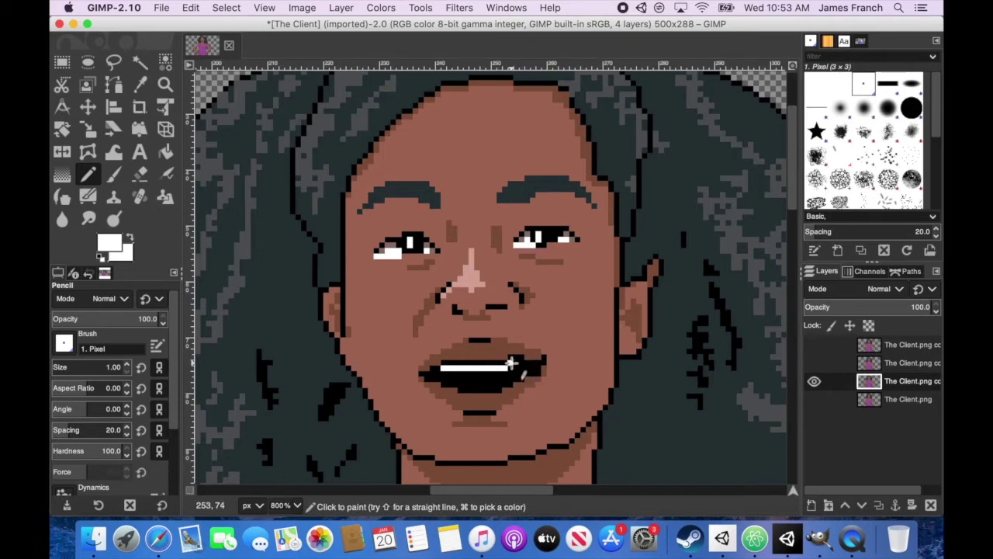
left_click(511, 362)
left_click(514, 362)
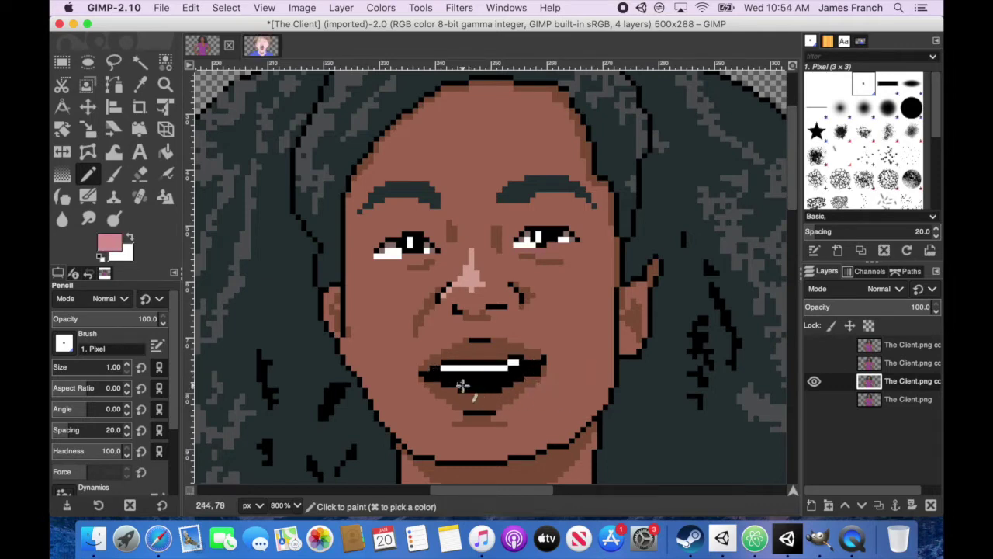
left_click_drag(458, 384, 509, 382)
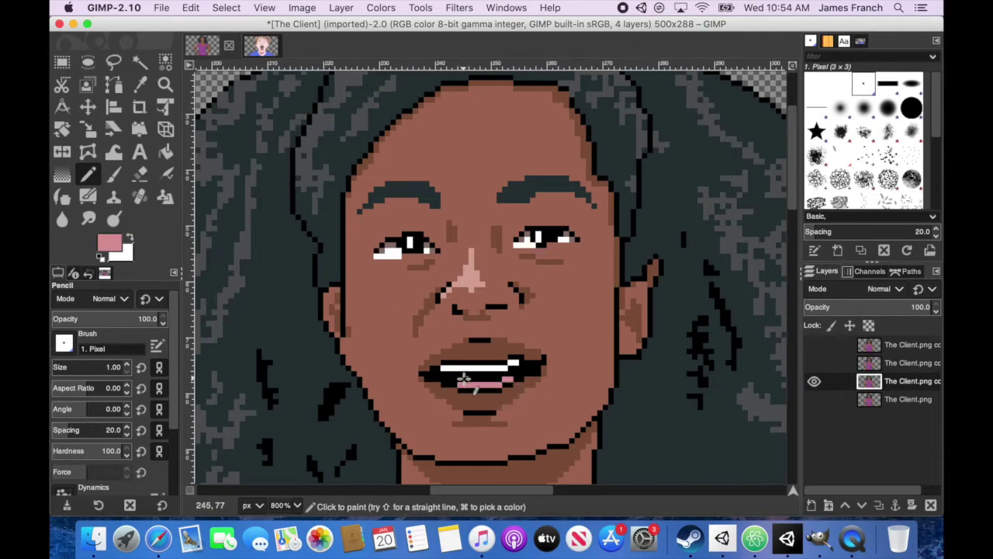
left_click(464, 378, "shift")
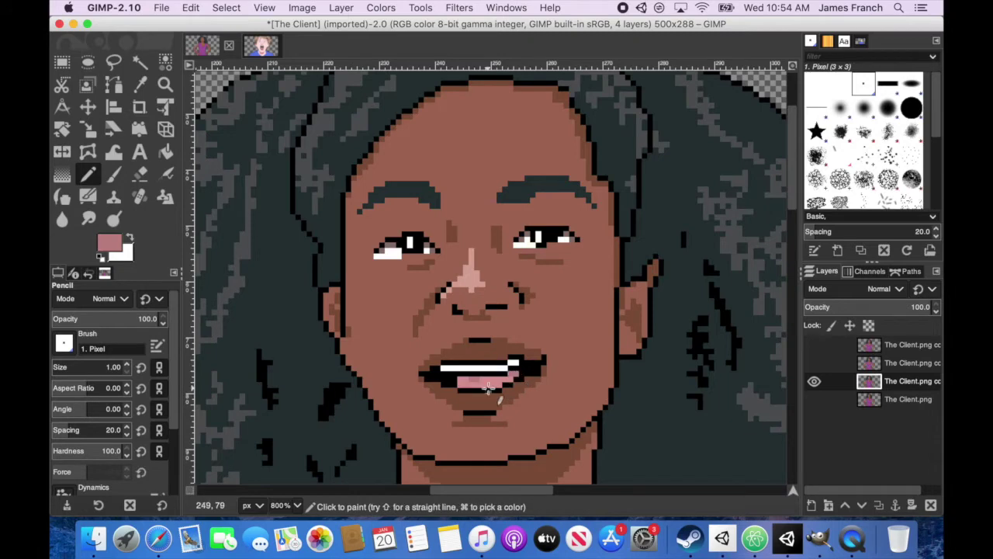
Step: Duplicate the talking-face layer, hide the one below, and tidy the teeth corners in black and brown
left_click(347, 9)
left_click(377, 67)
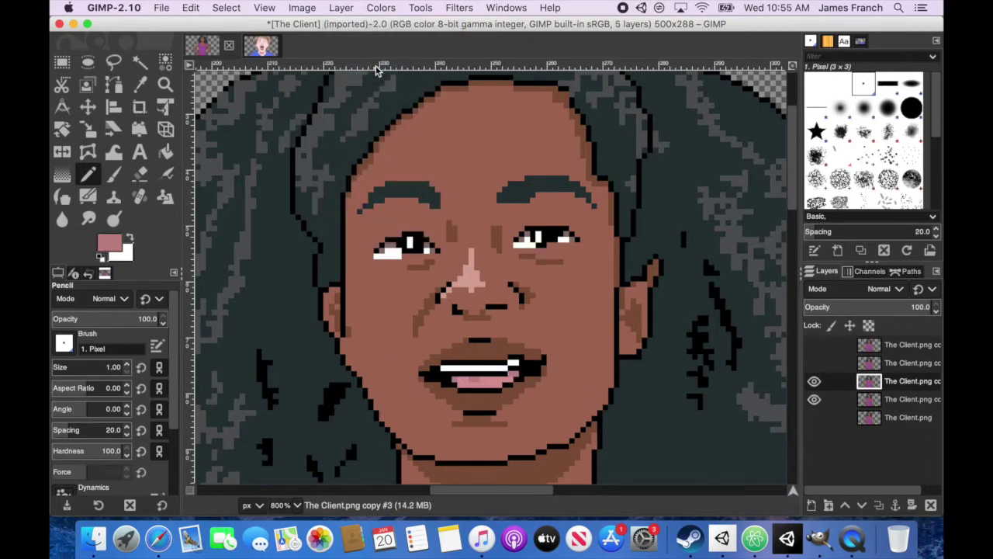
left_click(813, 399)
left_click(100, 257)
left_click(443, 366)
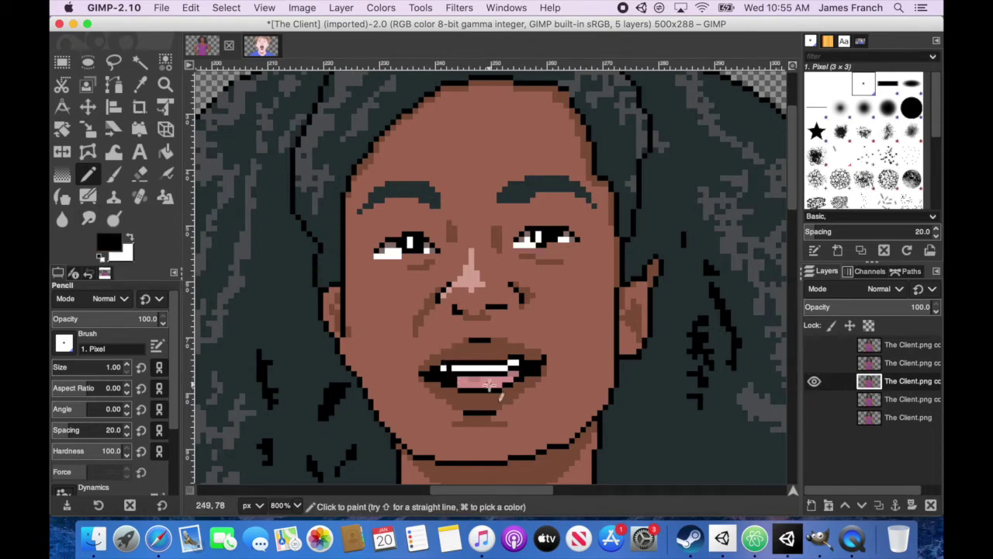
left_click(514, 366)
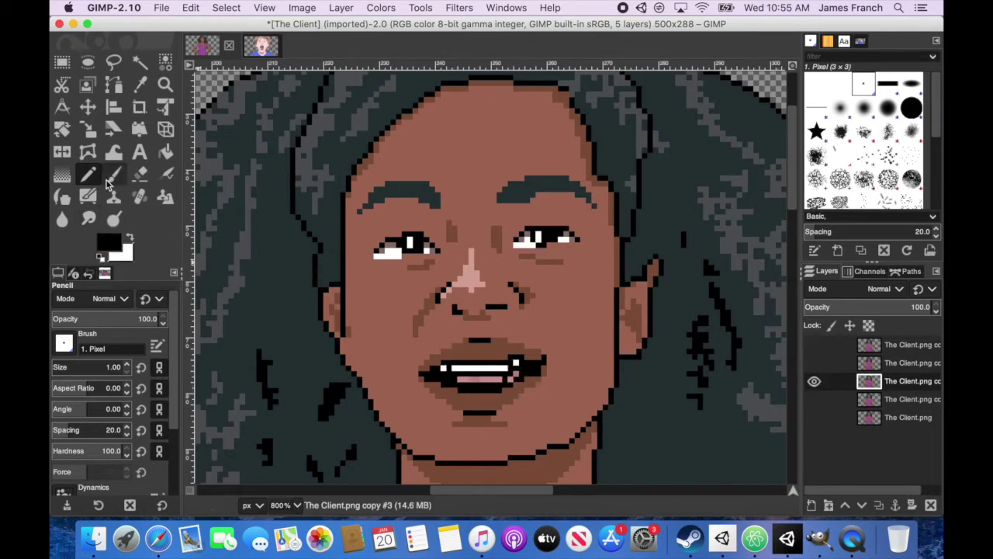
left_click(497, 392, "super")
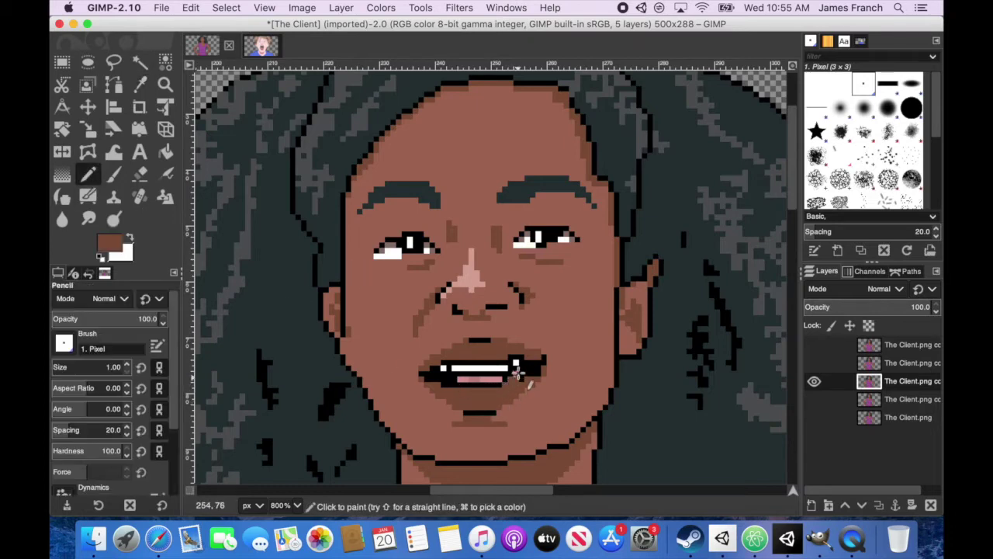
left_click_drag(516, 373, 532, 362)
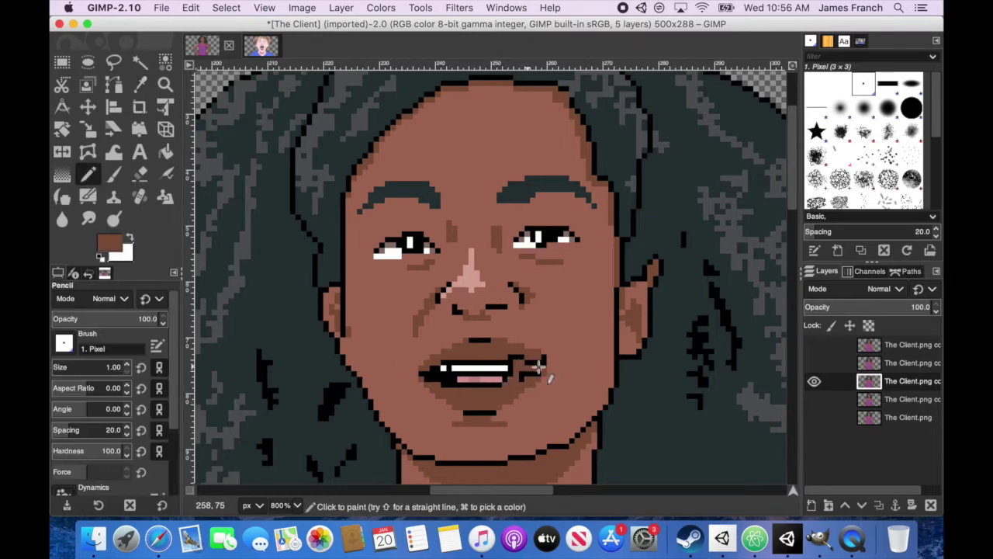
left_click(445, 368)
key("o")
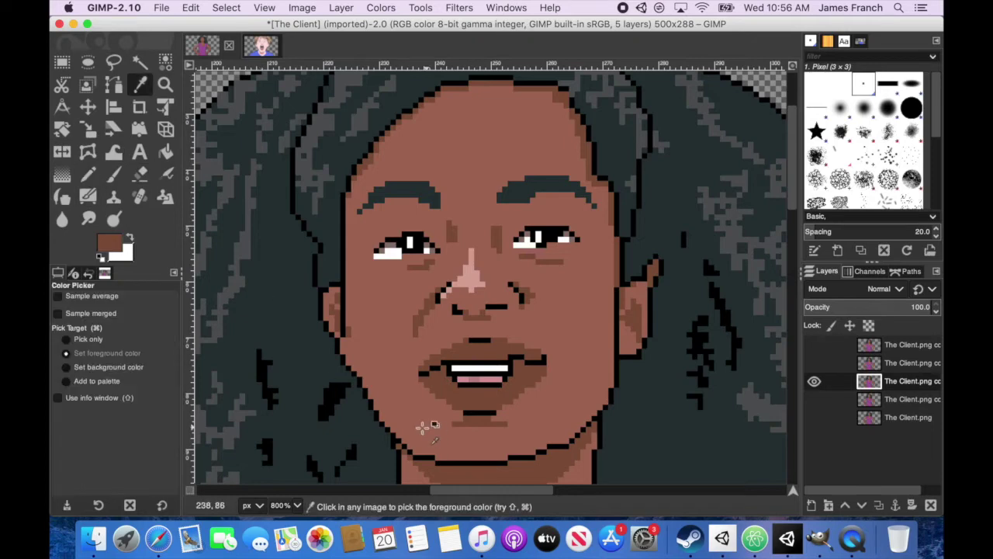
key("n")
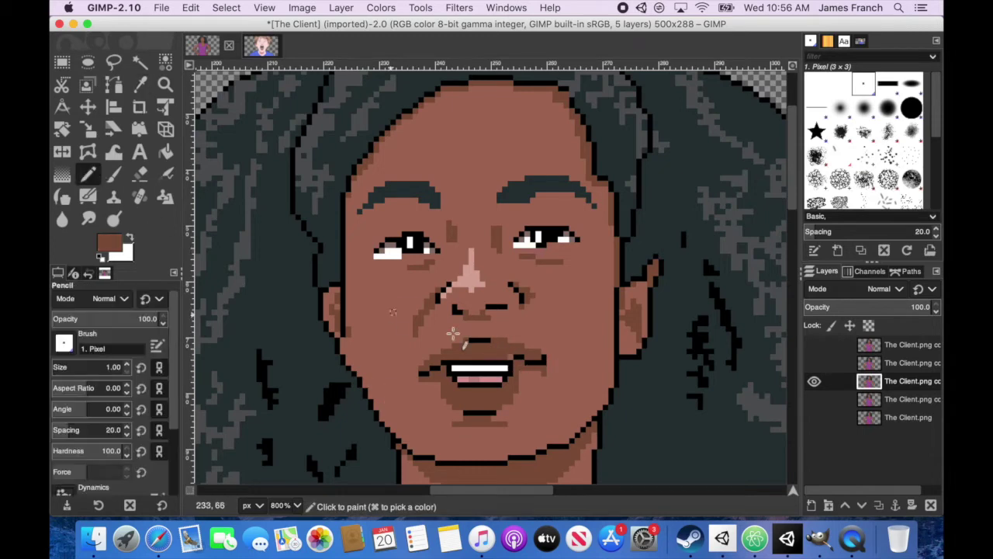
Step: Toggle the face layers' visibility to compare them and zoom out to the whole figure
left_click(814, 399)
left_click(813, 417)
left_click(814, 381)
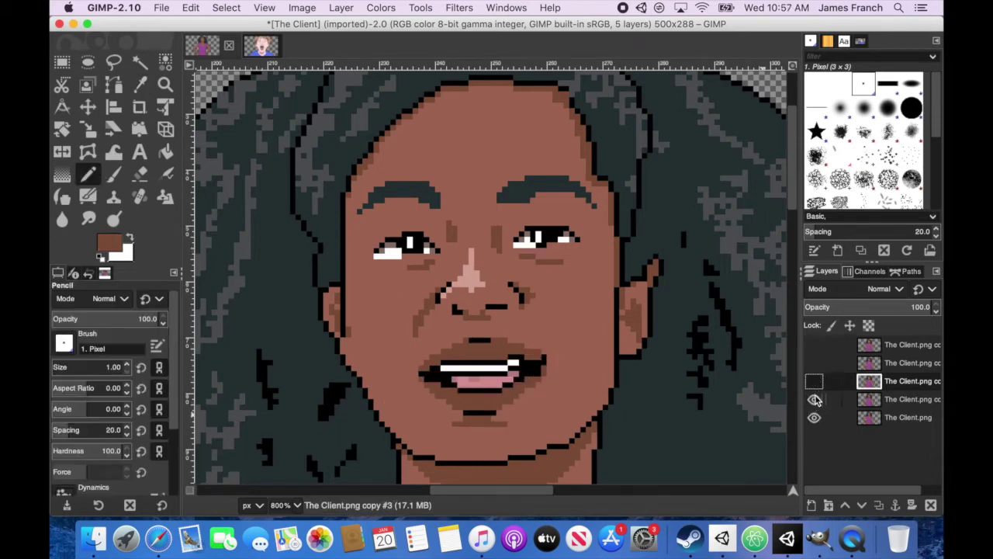
left_click(814, 399)
key("2")
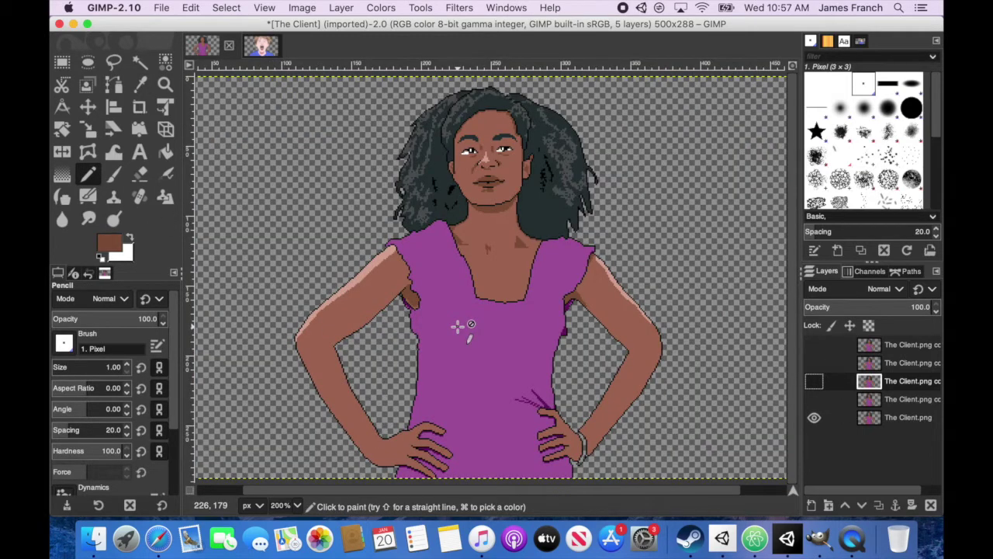
Step: Compare the blink and talking faces, make all face layers visible, and start a new image
left_click(813, 362)
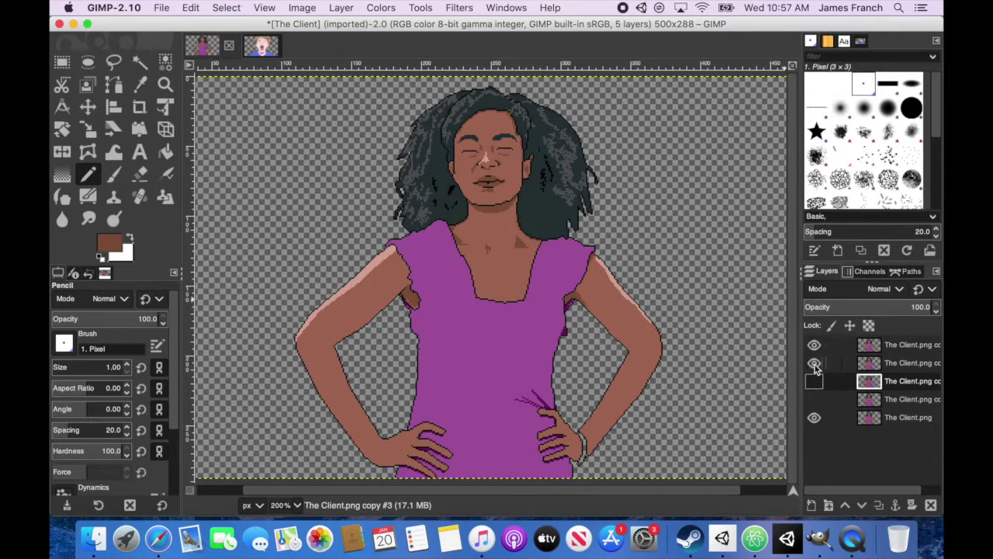
left_click_drag(815, 353, 814, 385)
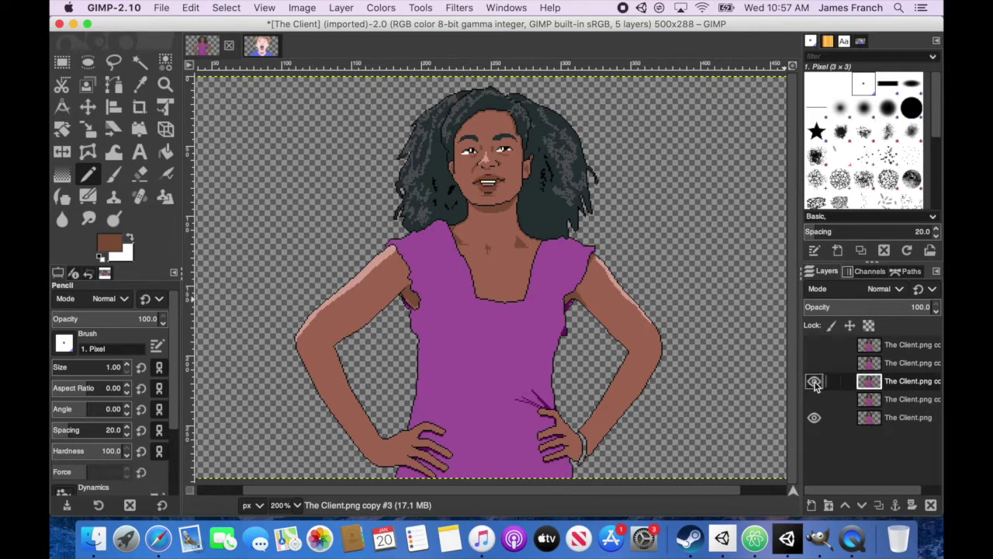
left_click(813, 382)
left_click_drag(813, 380, 814, 344)
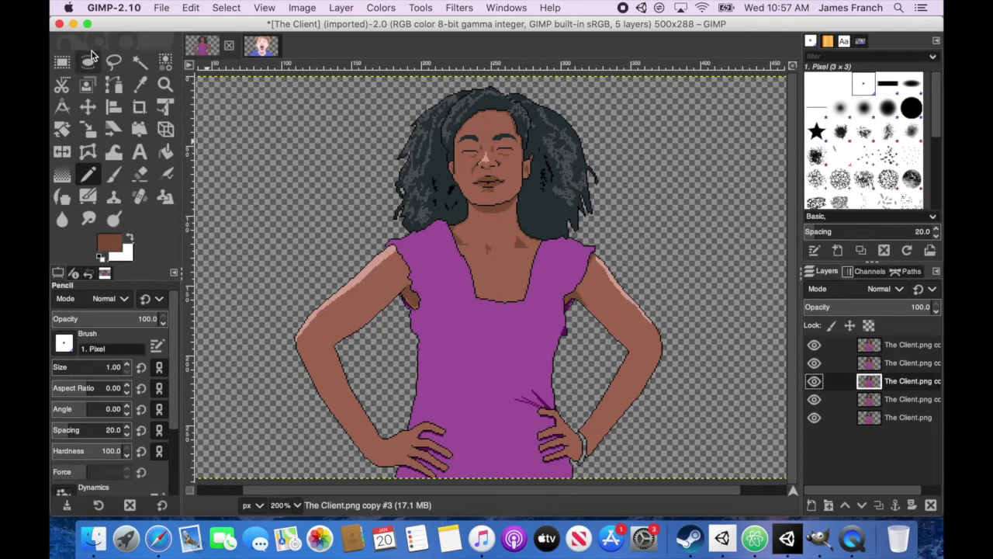
left_click(162, 8)
left_click(169, 25)
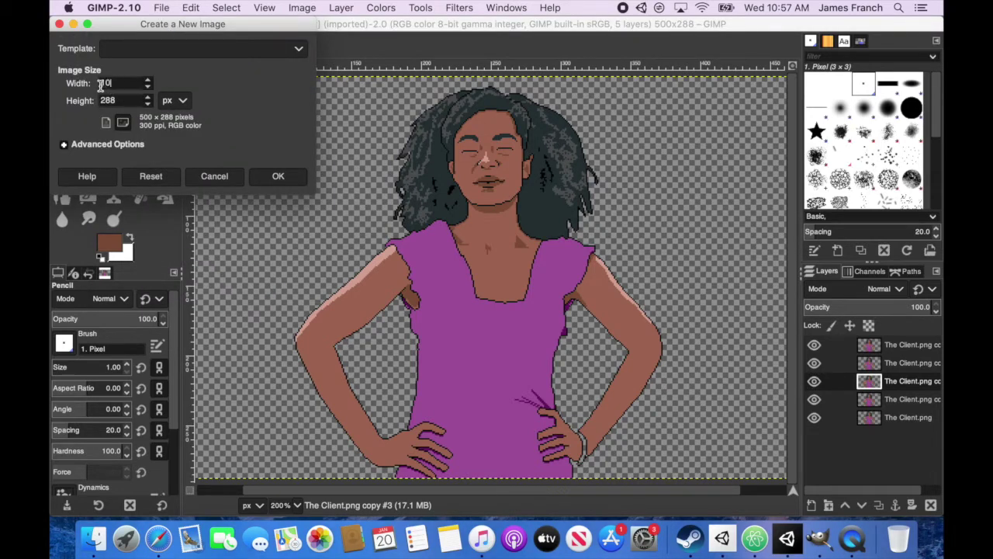
Step: Create a 1000×576 image, add a transparent layer, and hide the white Background
key("Tab")
left_click(275, 178)
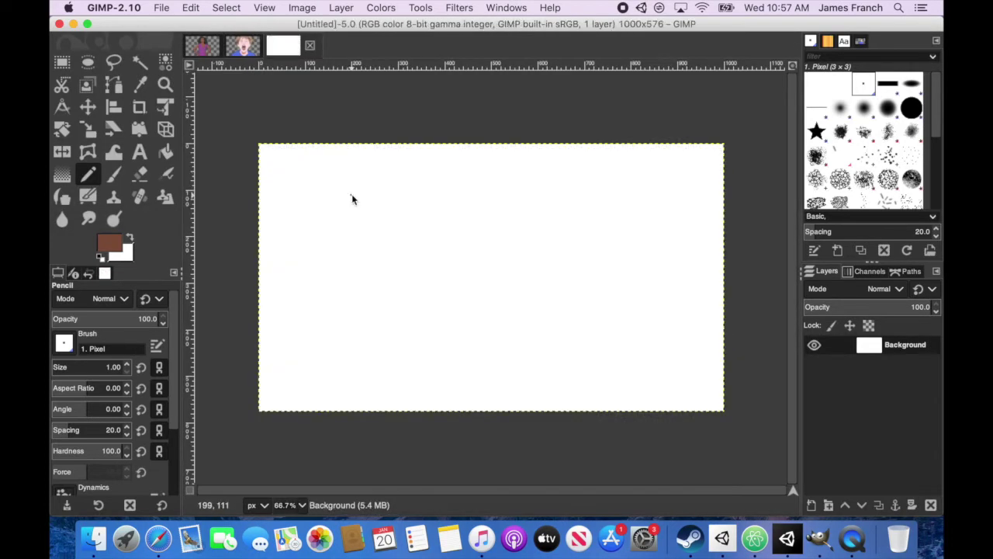
left_click(347, 9)
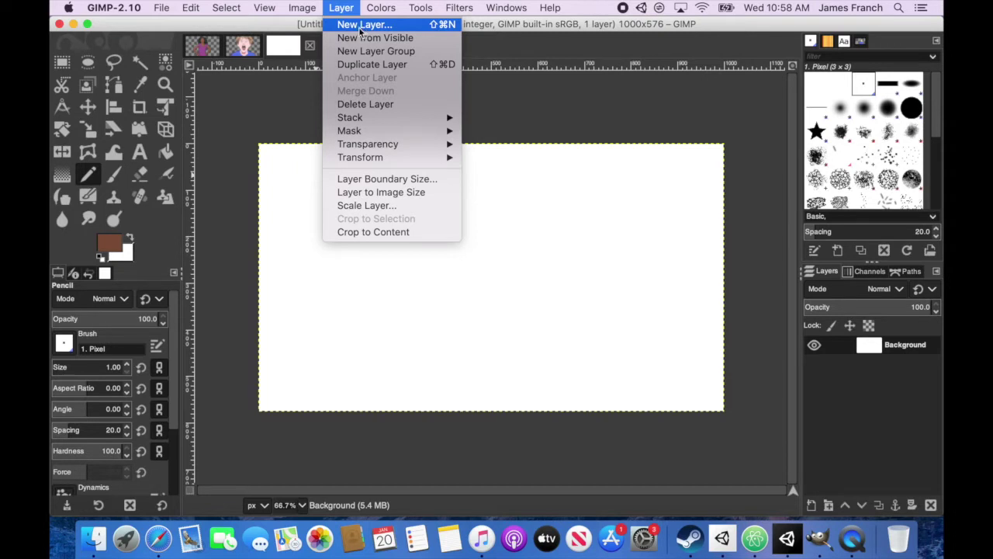
left_click(361, 27)
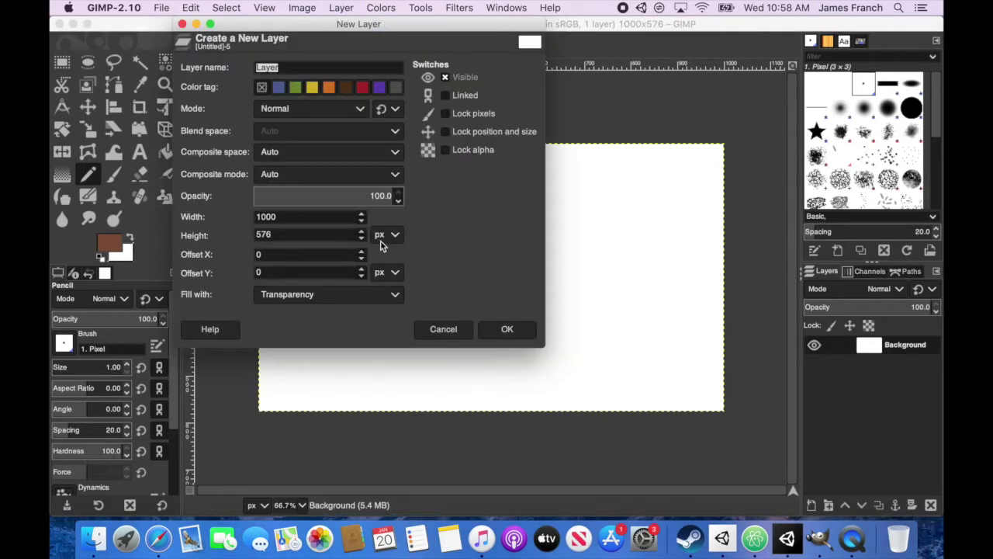
left_click(508, 329)
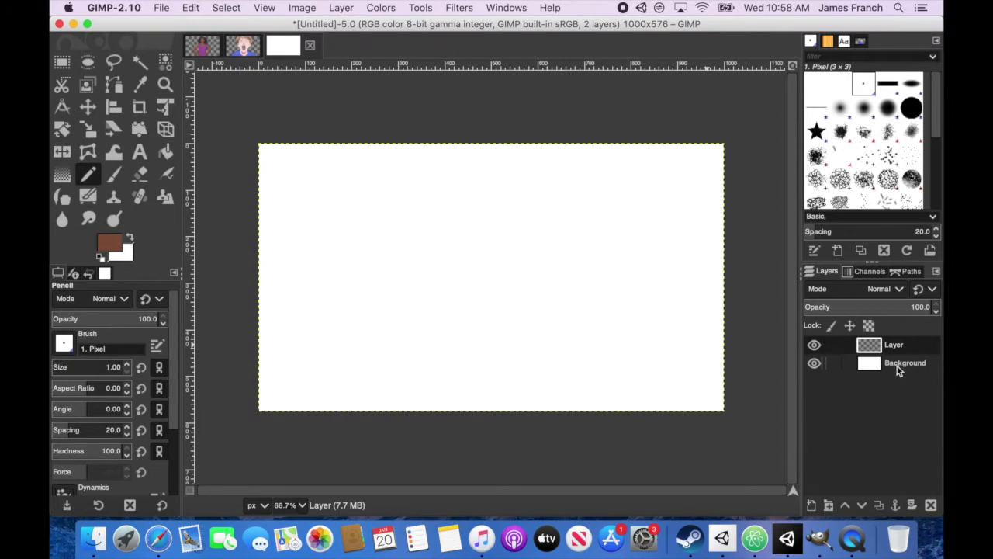
left_click(814, 364)
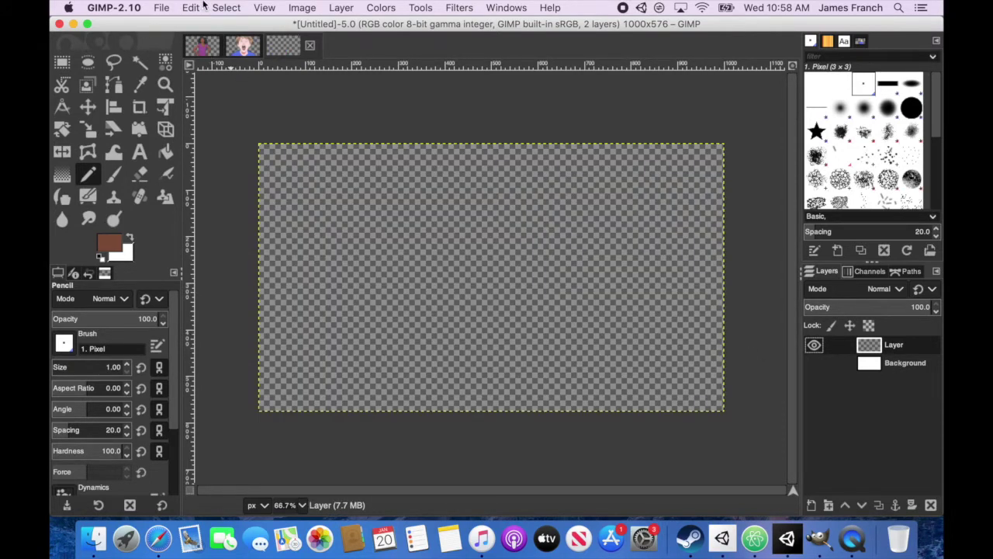
left_click(162, 7)
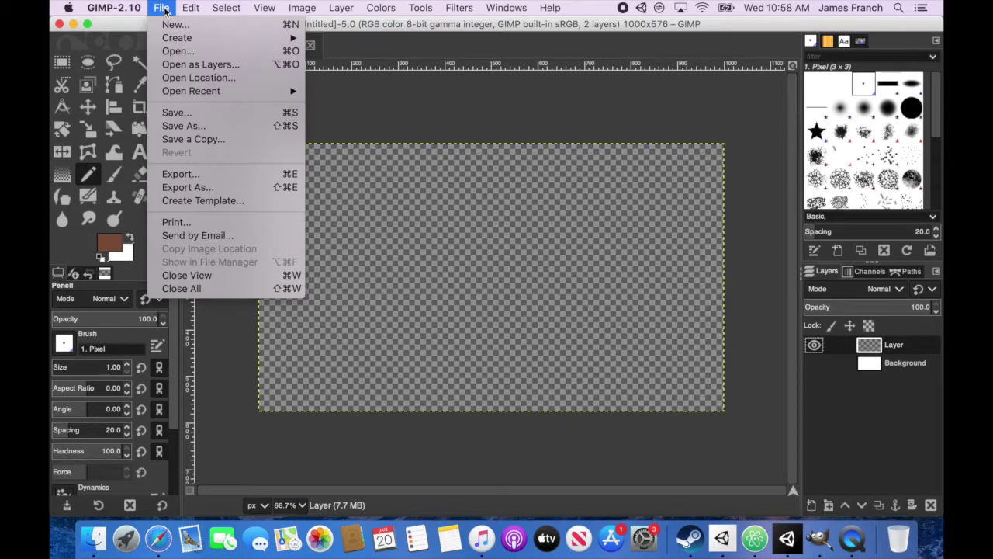
Step: Import the layers of The Client.xcf from Downloads into the new image with Open as Layers
left_click(187, 66)
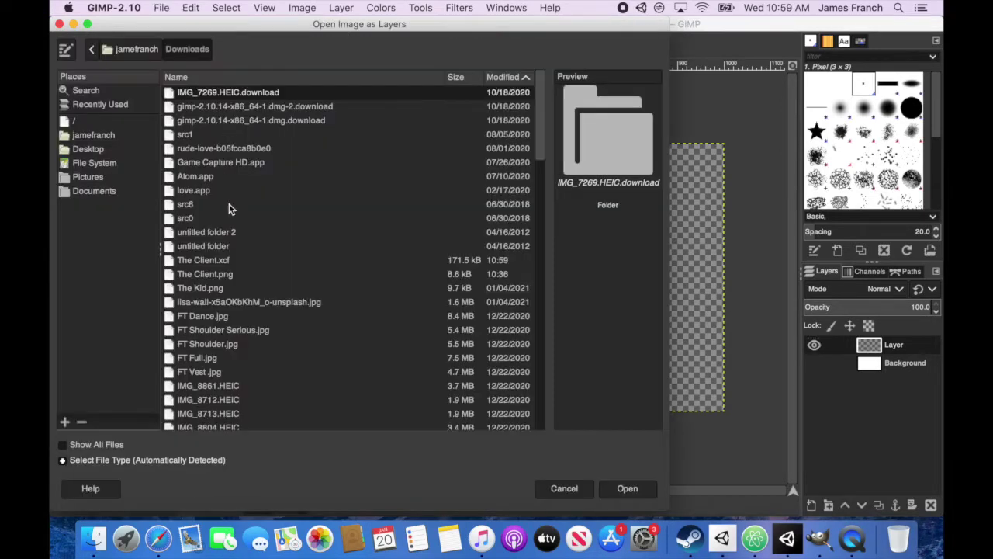
left_click(217, 260)
left_click(640, 493)
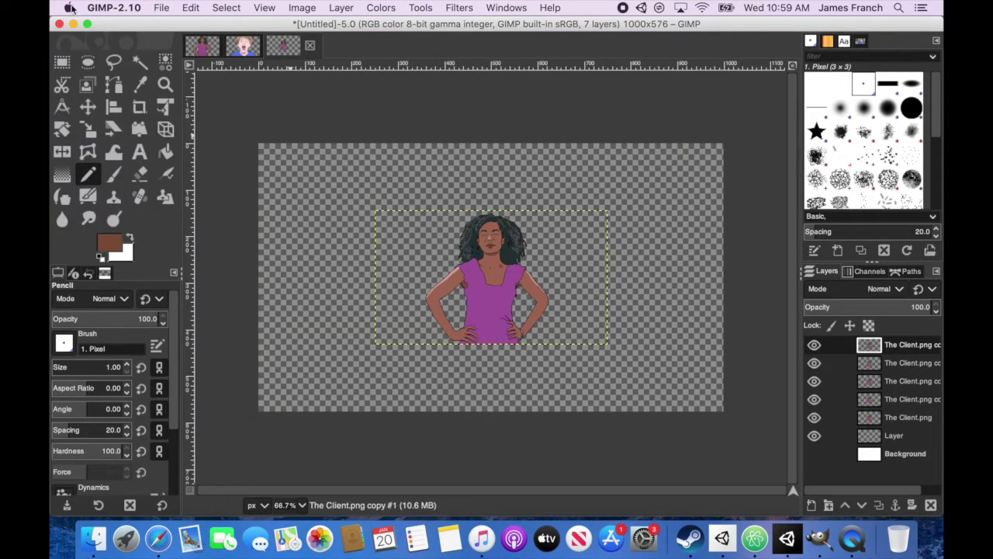
Step: Hide the top three figure copies and move the first two figures into the top row
mouse_move(814, 345)
left_mouse_down()
mouse_move(814, 388)
mouse_move(814, 344)
left_mouse_up()
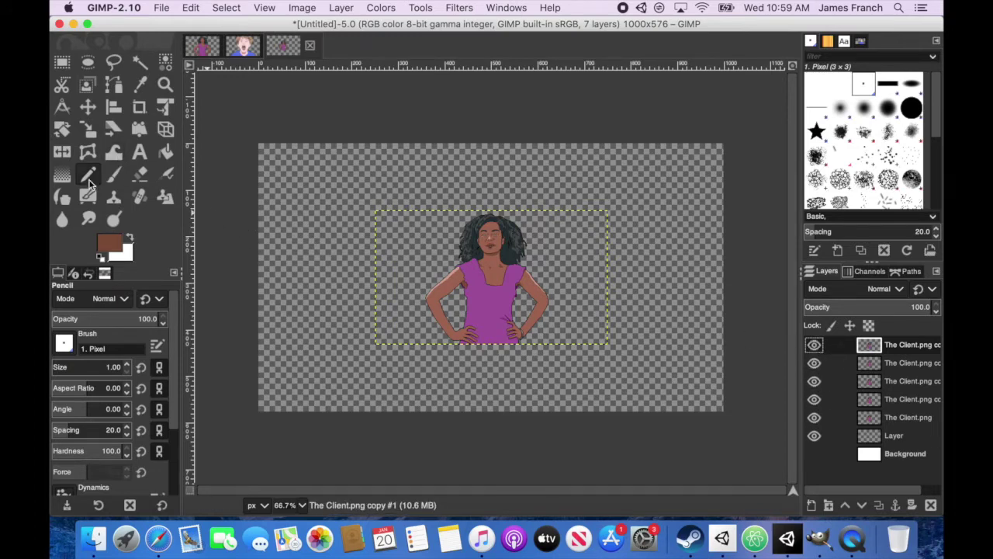
left_click(87, 106)
left_click_drag(505, 312, 339, 243)
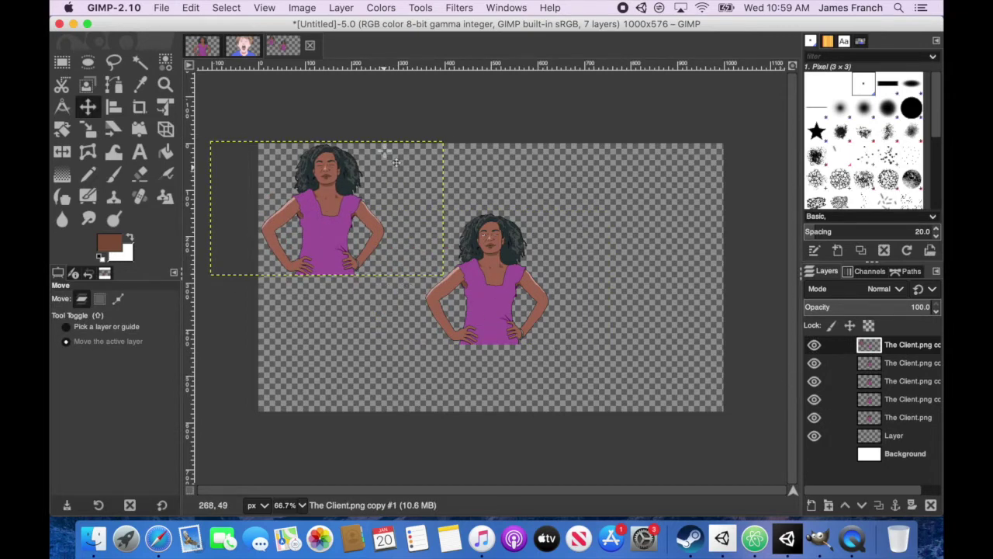
left_click(923, 369)
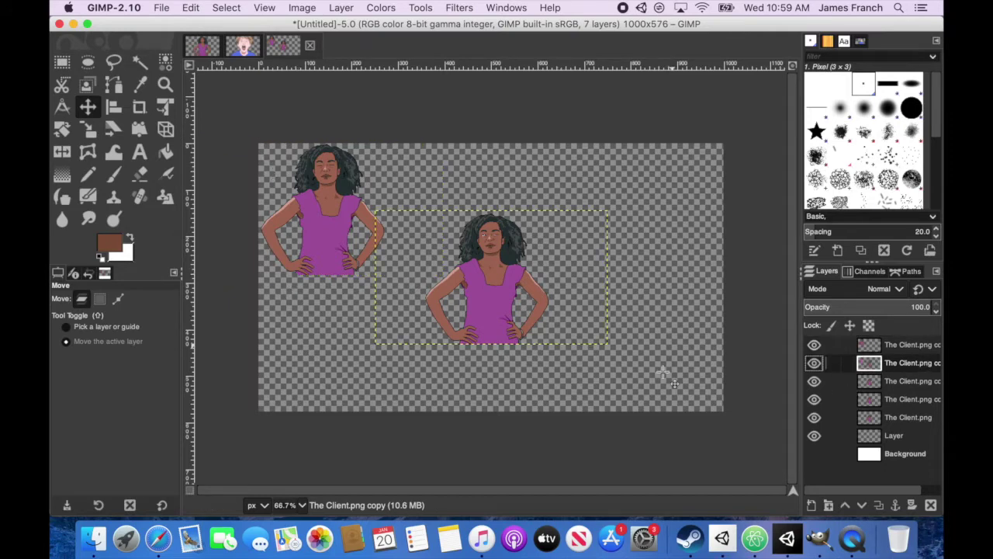
left_click_drag(495, 326, 457, 253)
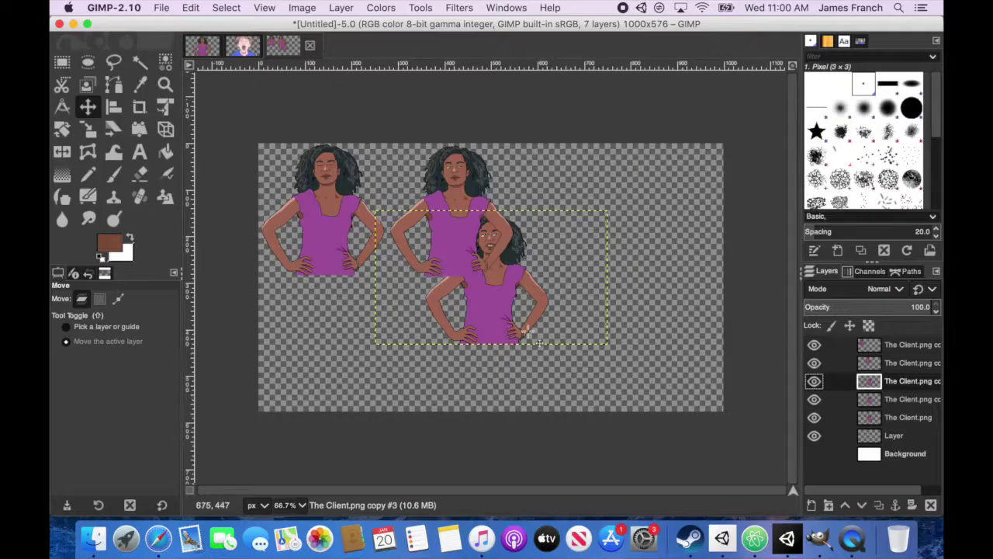
Step: Place a figure at the top-right, lay two figures along the bottom row, and even out the top row
left_click_drag(469, 250, 603, 250)
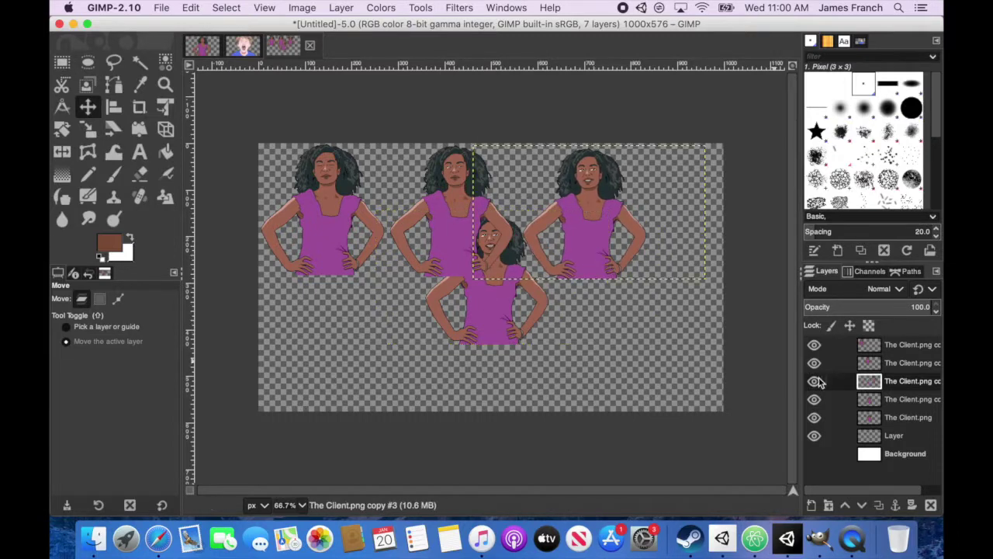
left_click_drag(496, 310, 503, 380)
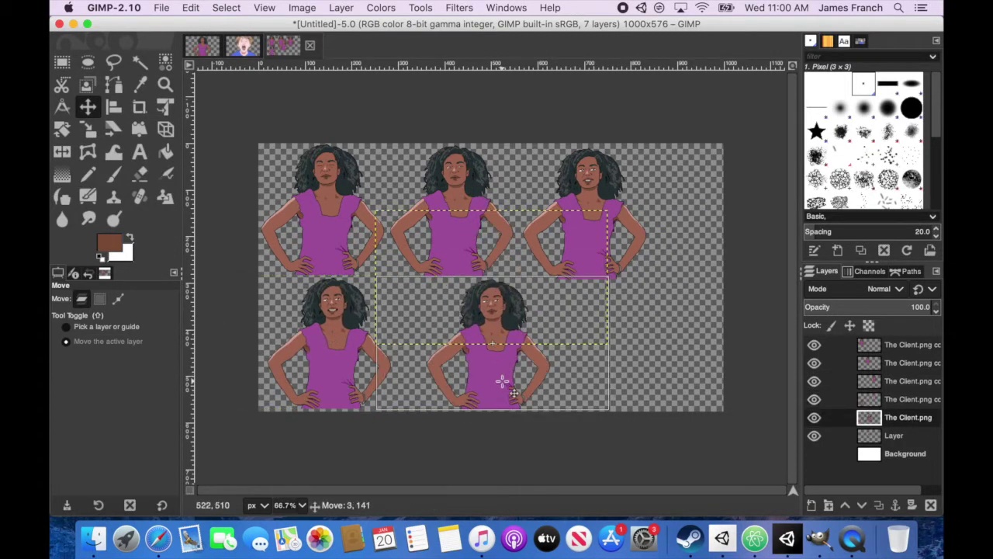
left_click_drag(598, 253, 671, 251)
left_click_drag(450, 235, 486, 236)
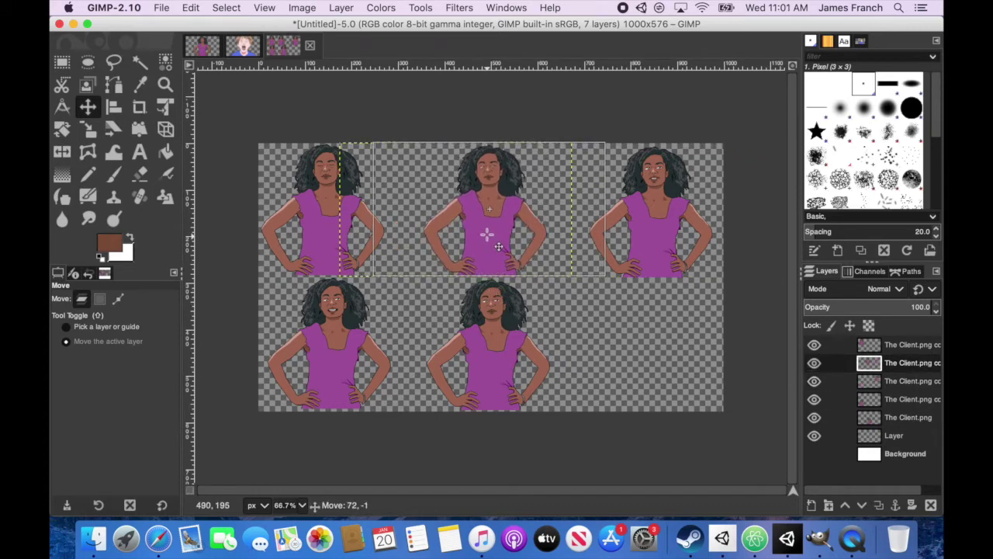
left_click(159, 8)
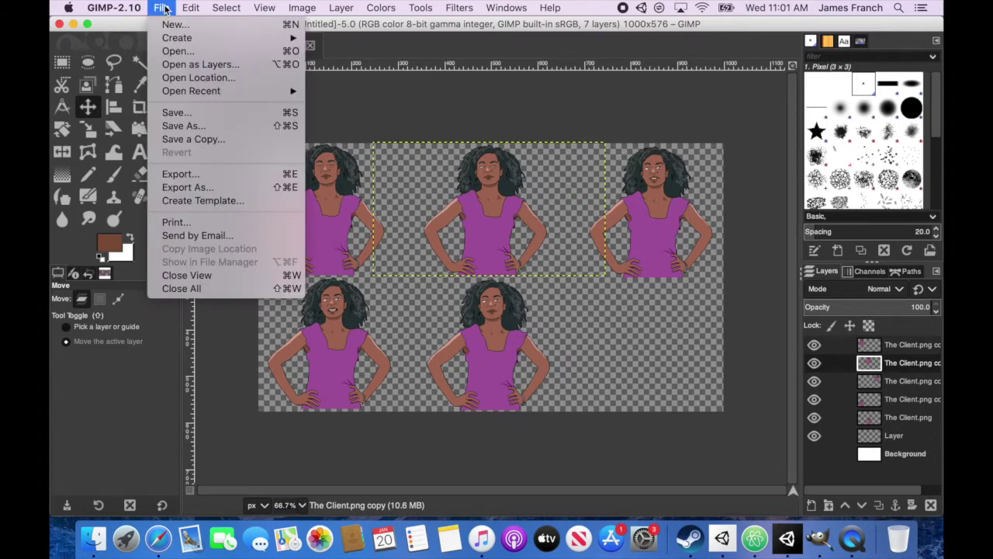
Step: Export the sprite sheet as The Client SS.png, confirming the PNG export options
left_click(193, 191)
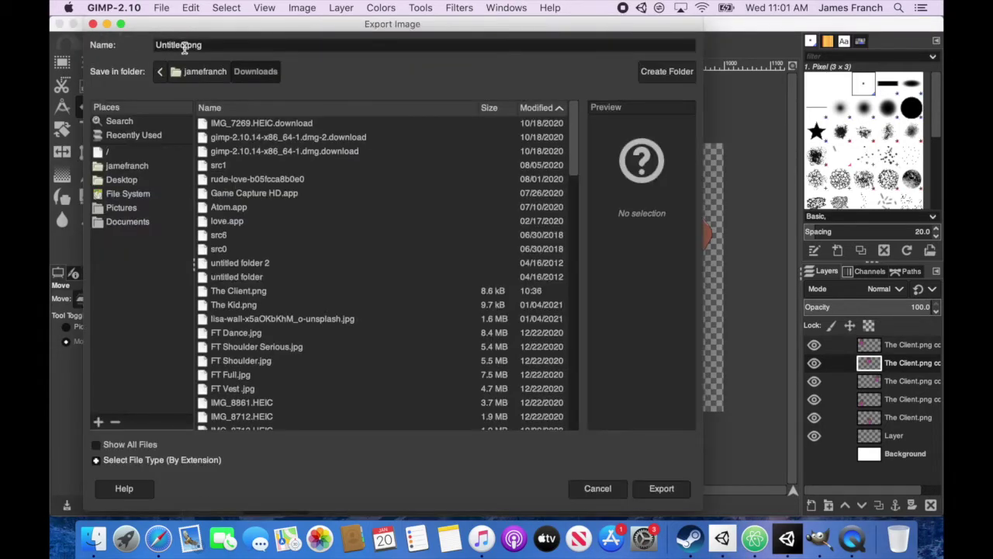
type("The Client")
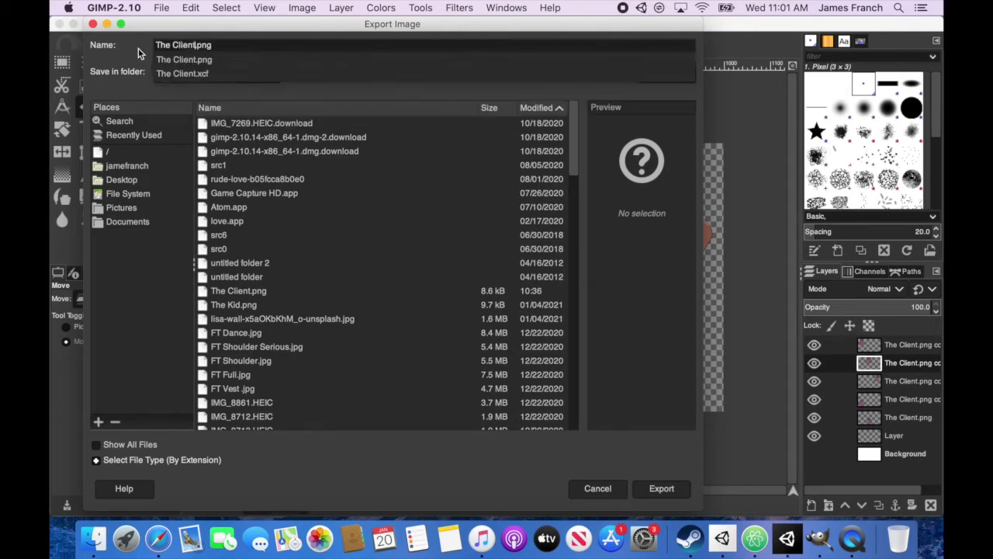
type(" SS")
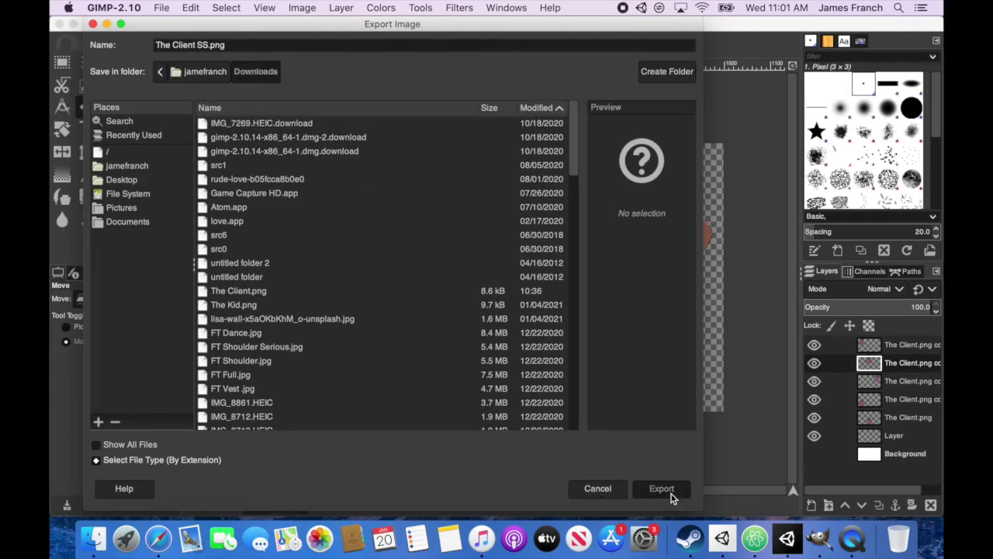
left_click(661, 488)
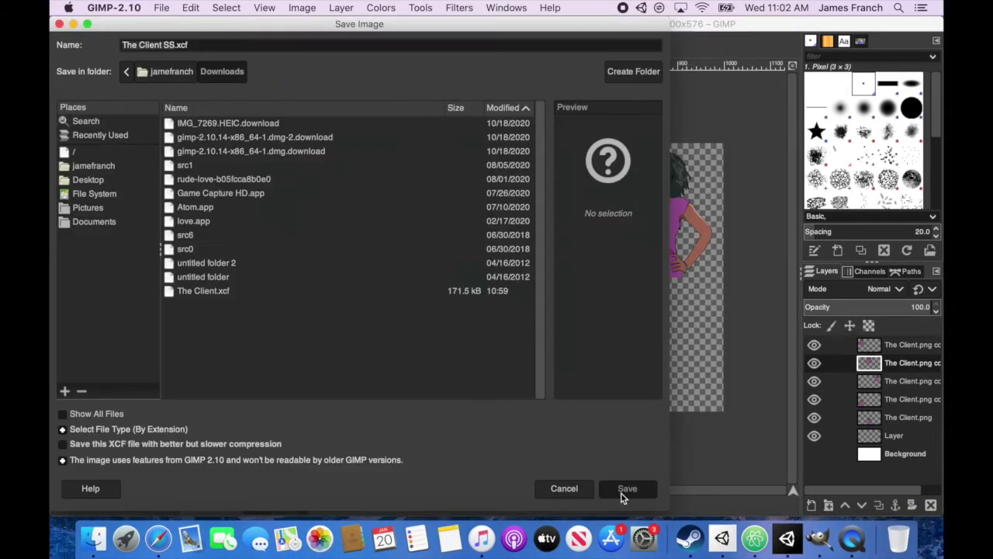
left_click(619, 488)
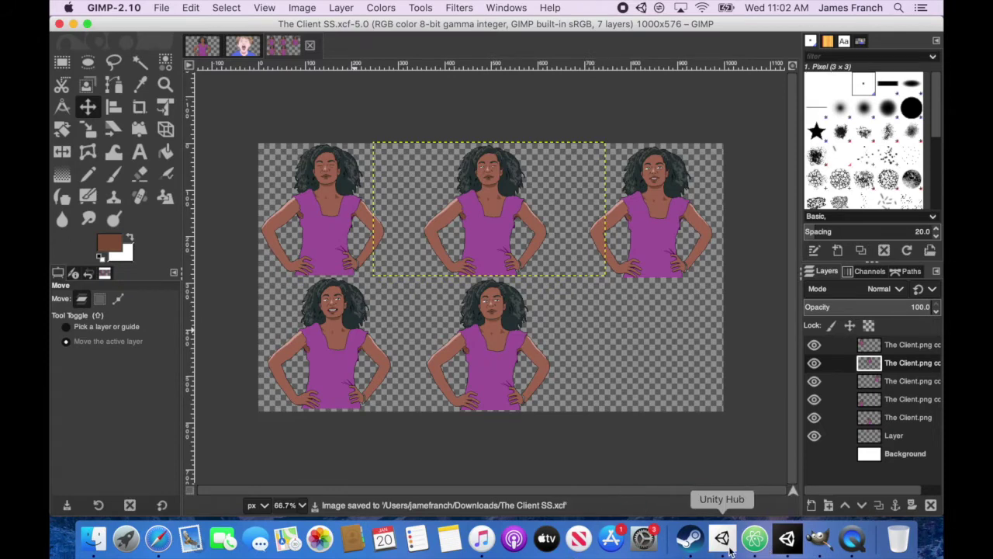
Step: Back in Unity, expand Scene 1. Side-Scroller and reveal the project folder in Finder
left_click(790, 546)
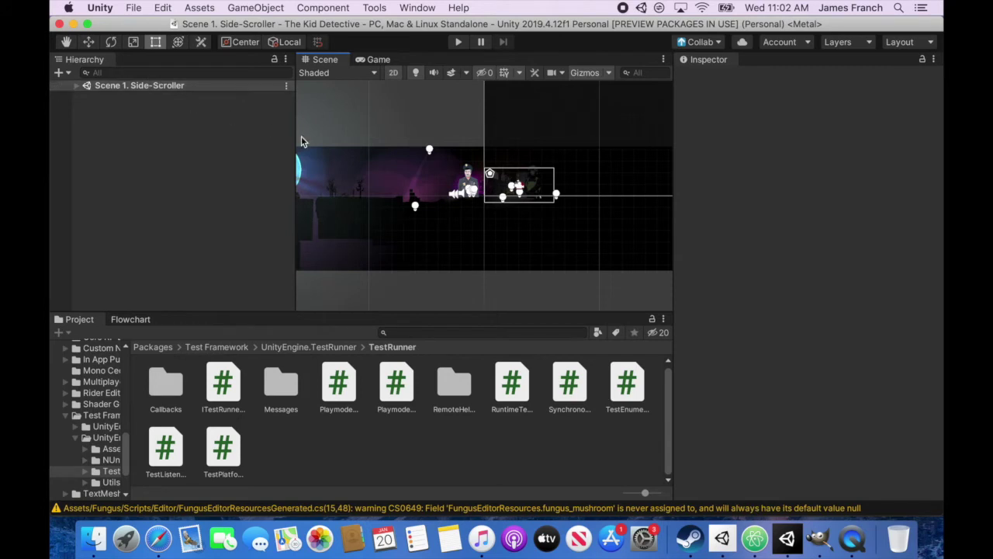
left_click(78, 87)
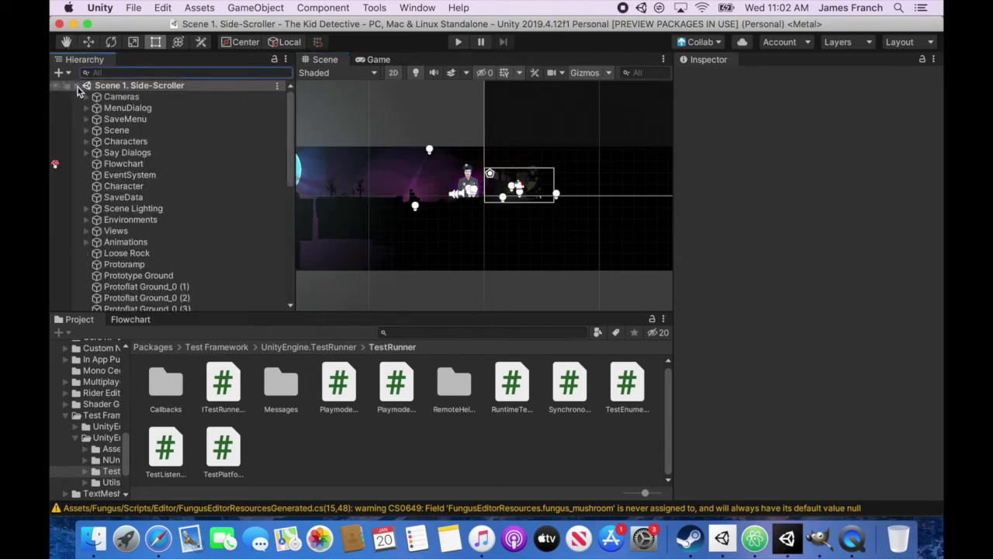
left_click(206, 10)
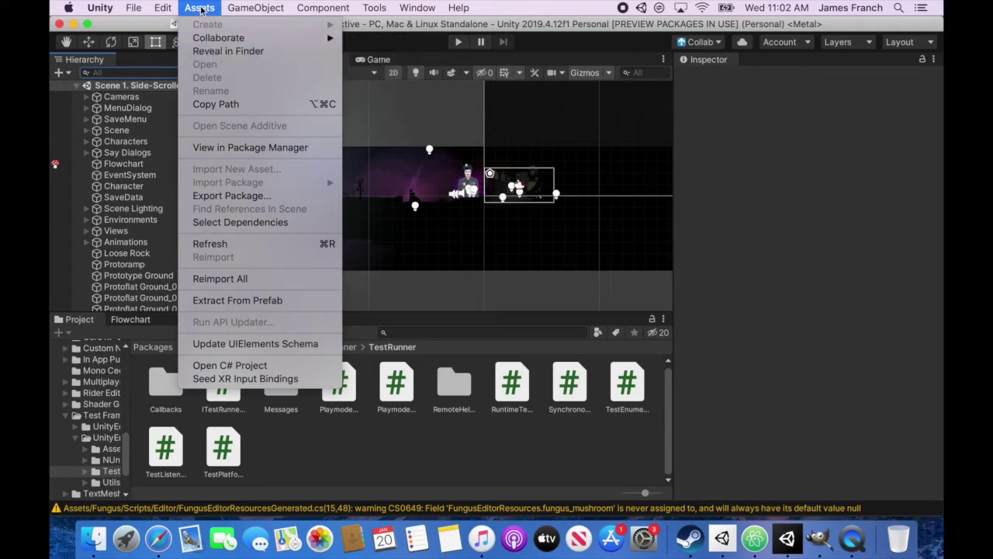
left_click(228, 51)
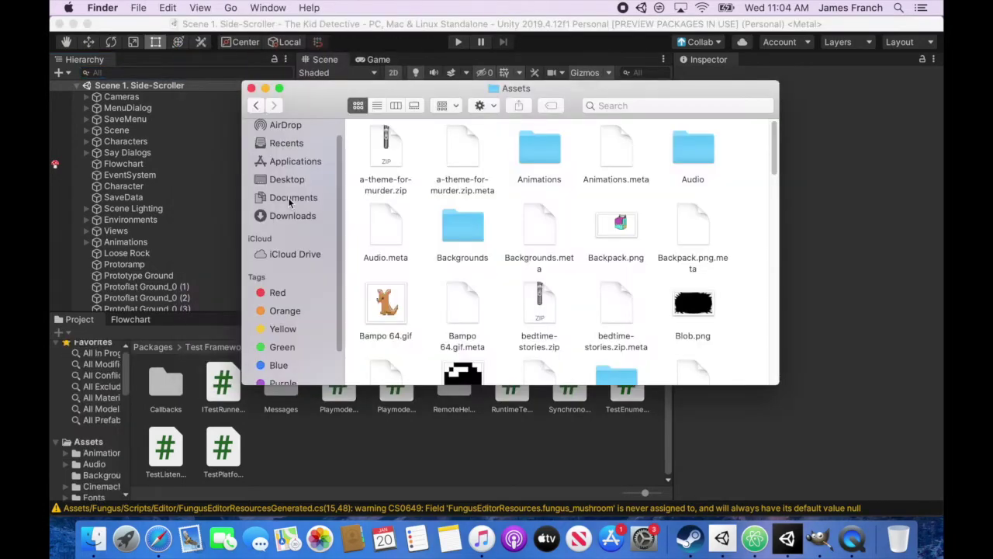
Step: Favourite The Kid Detective's Assets folder, copy The Client SS.png into it, and view Assets in Unity
left_click(290, 198)
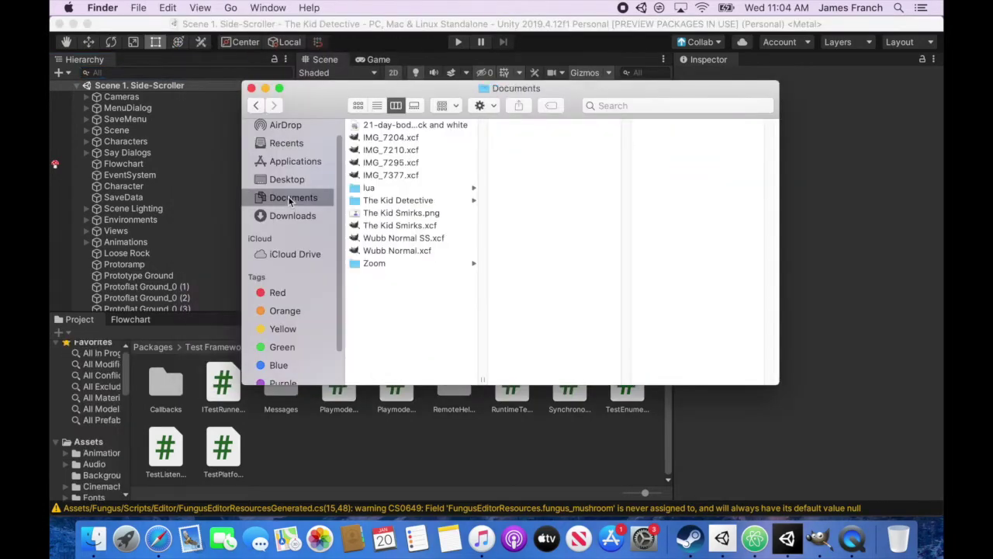
left_click(415, 200)
left_click_drag(525, 130, 268, 239)
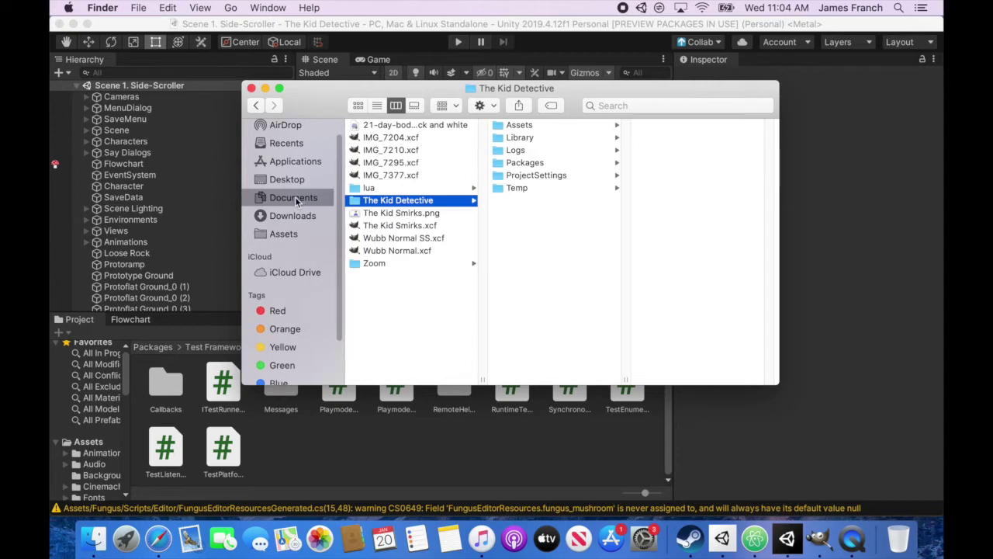
left_click(307, 218)
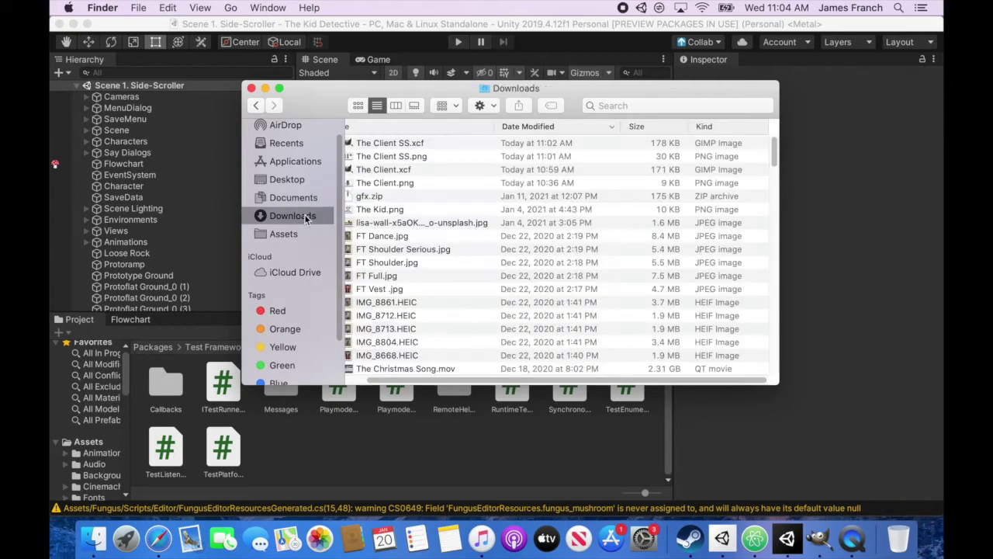
left_click_drag(401, 161, 273, 232)
left_click(128, 379)
left_click(89, 420)
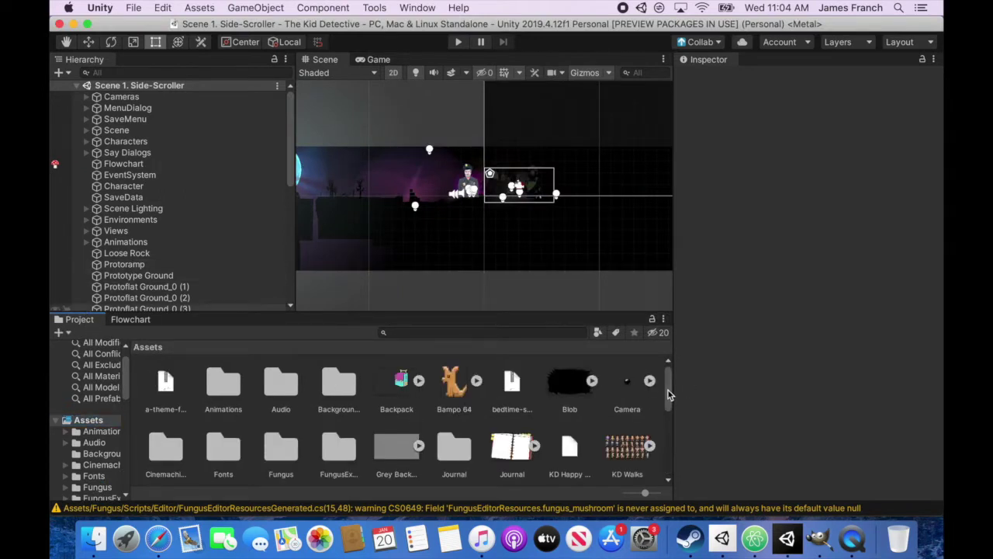
Step: Select The Client SS sprite asset and set its filter mode to Point (no filter)
left_click_drag(668, 396, 669, 464)
left_click(400, 385)
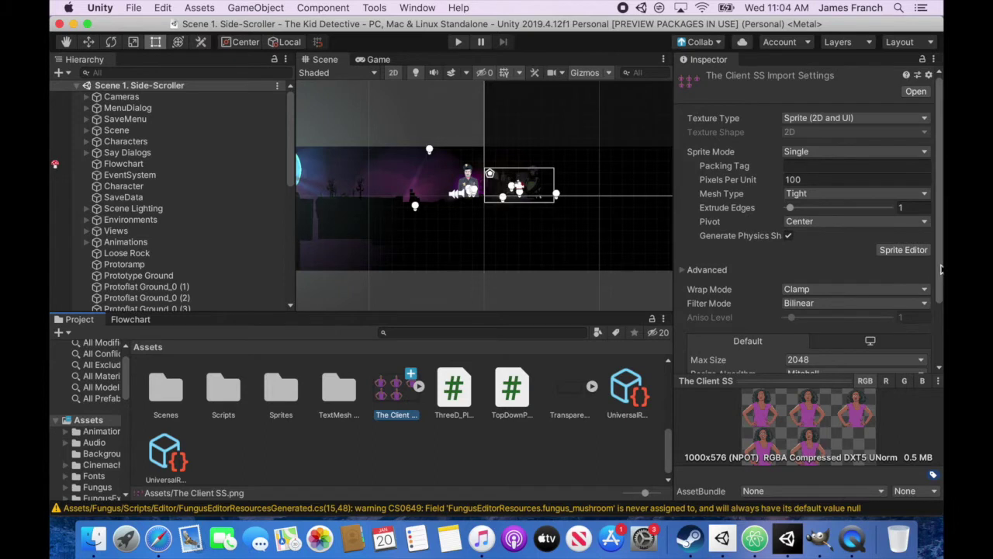
scroll(941, 268, "down", 3)
scroll(940, 266, "up", 3)
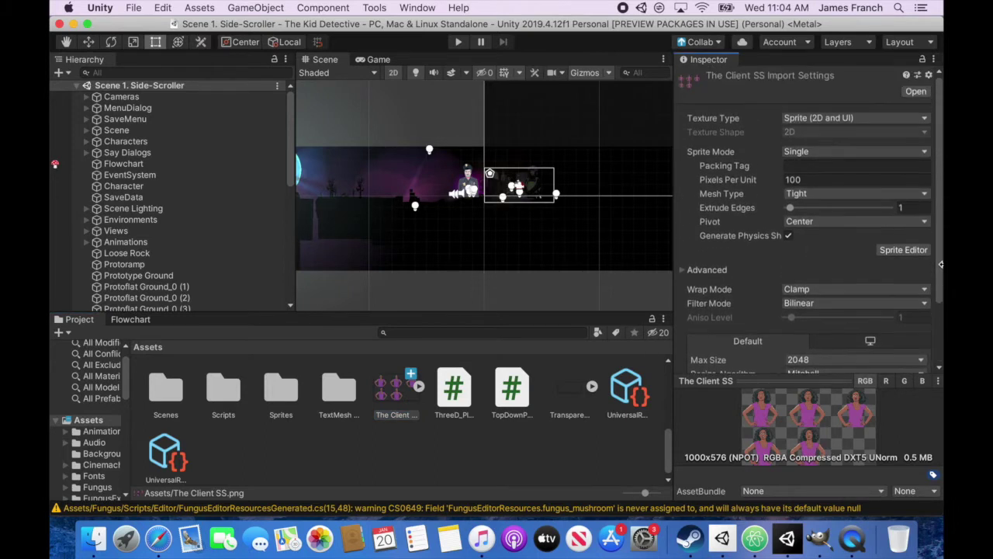
scroll(941, 267, "down", 1)
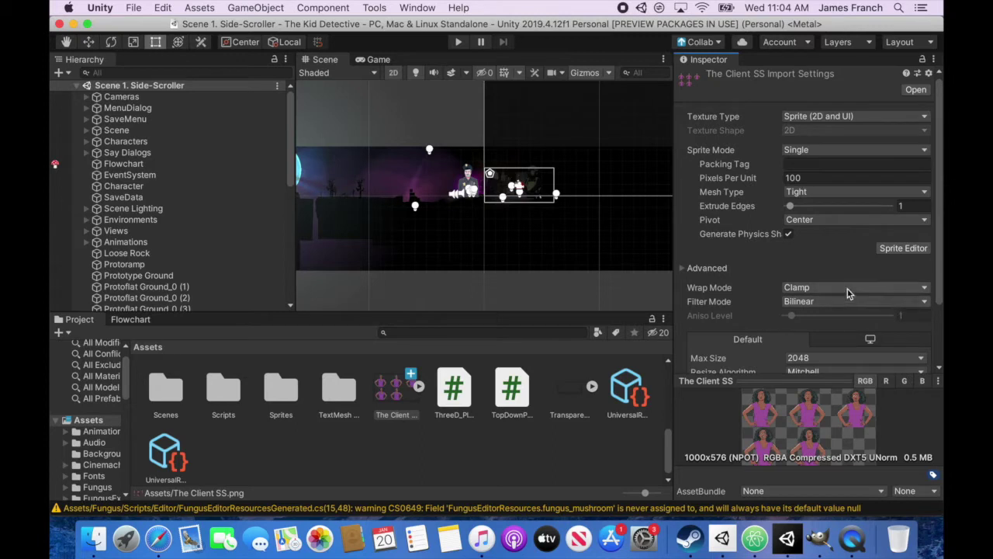
scroll(822, 287, "down", 3)
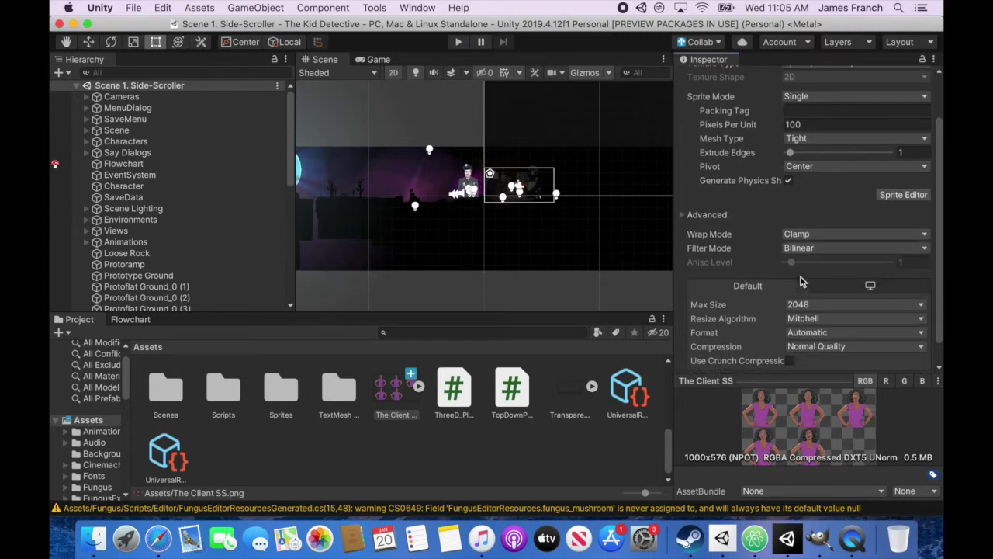
left_click(868, 250)
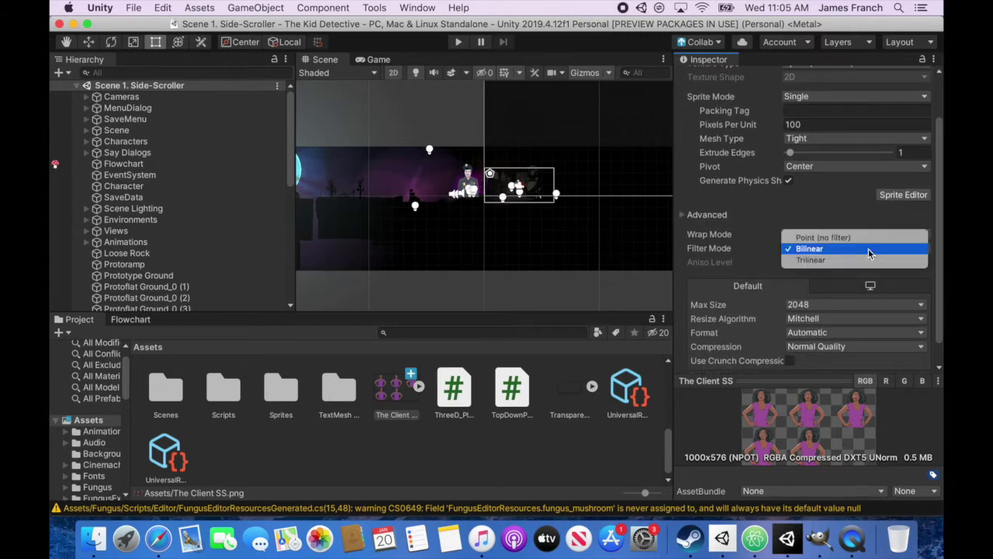
left_click(819, 237)
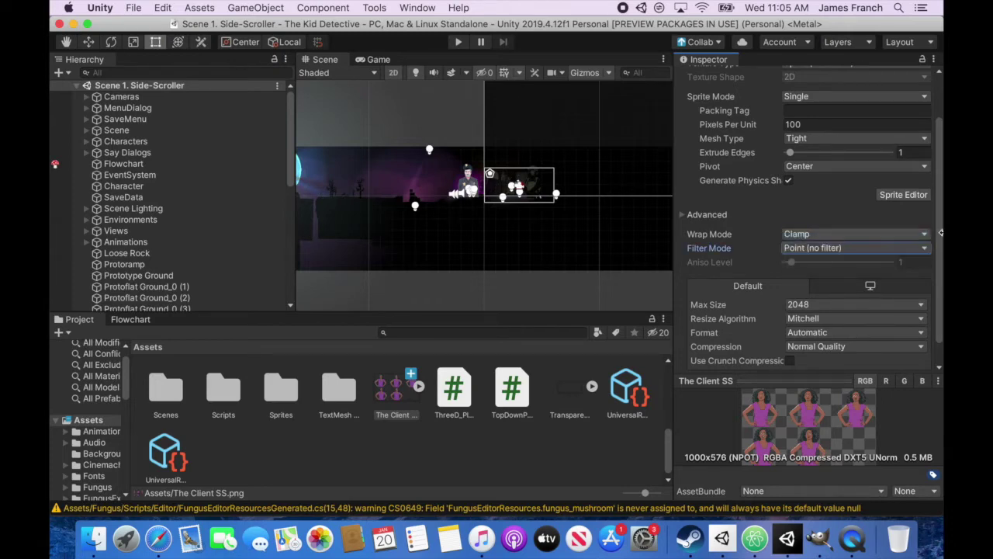
Step: Set the sprite sheet's compression to None and apply the import settings
scroll(939, 230, "down", 2)
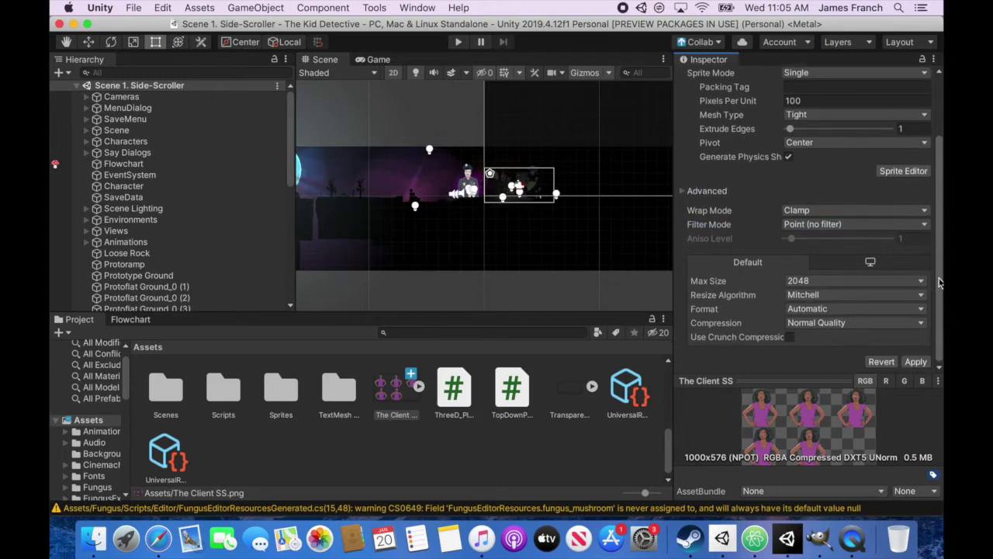
left_click(855, 321)
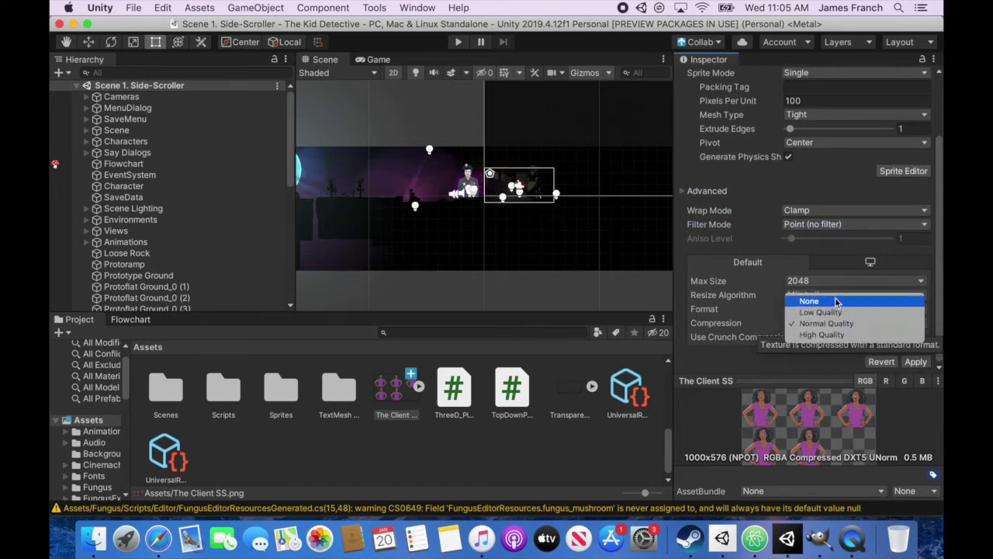
left_click(832, 302)
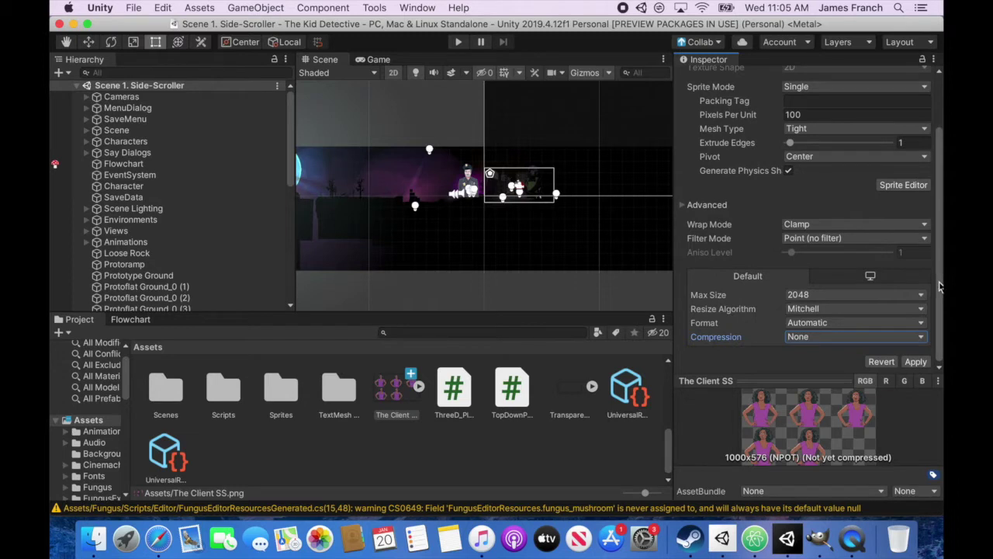
left_click(916, 362)
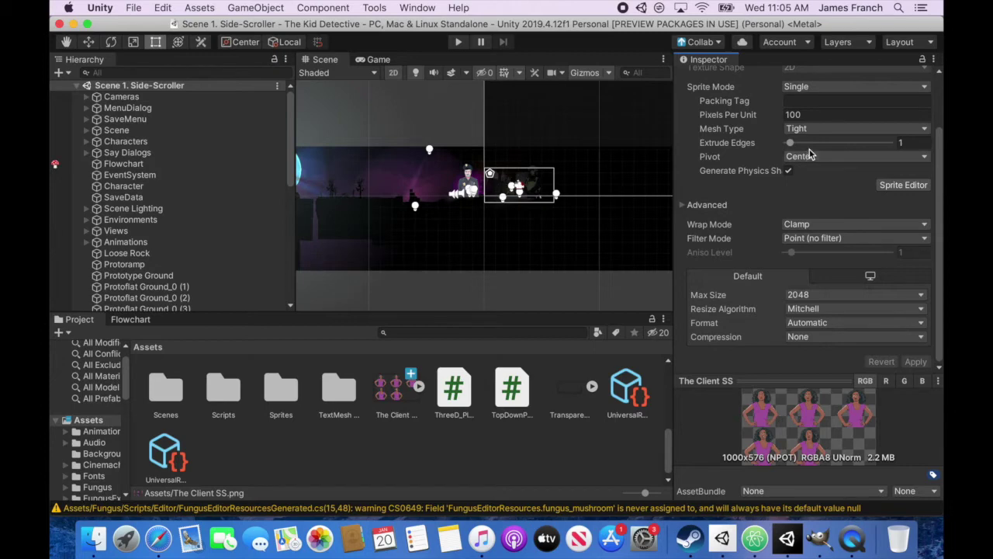
left_click_drag(940, 198, 939, 171)
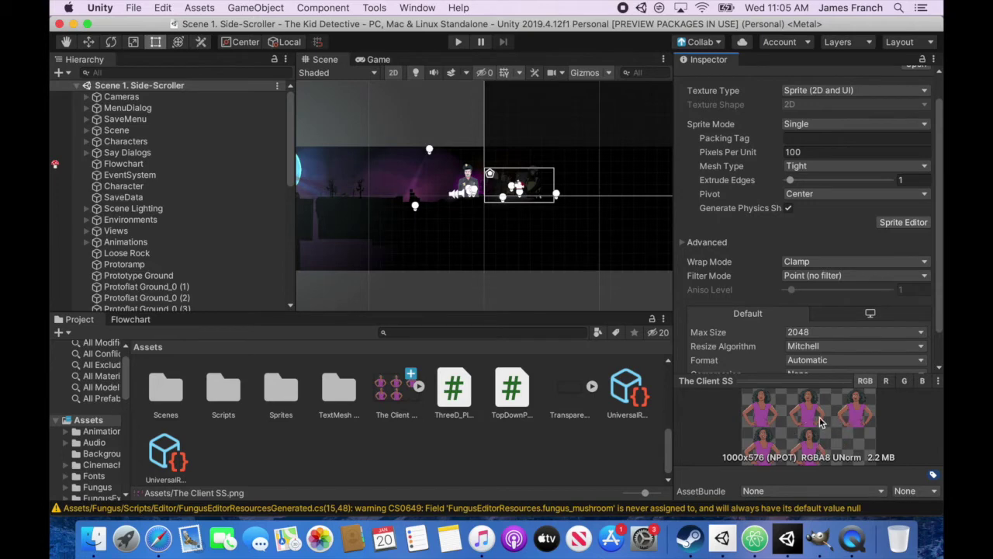
left_click(908, 124)
Step: Set Sprite Mode to Multiple and open the Sprite Editor, applying the pending import settings
left_click(865, 135)
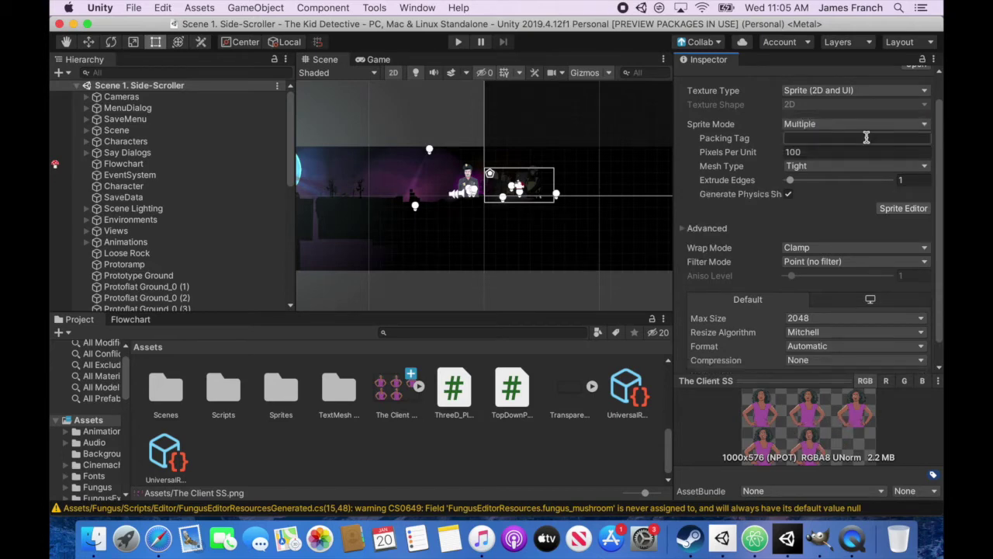
left_click(902, 208)
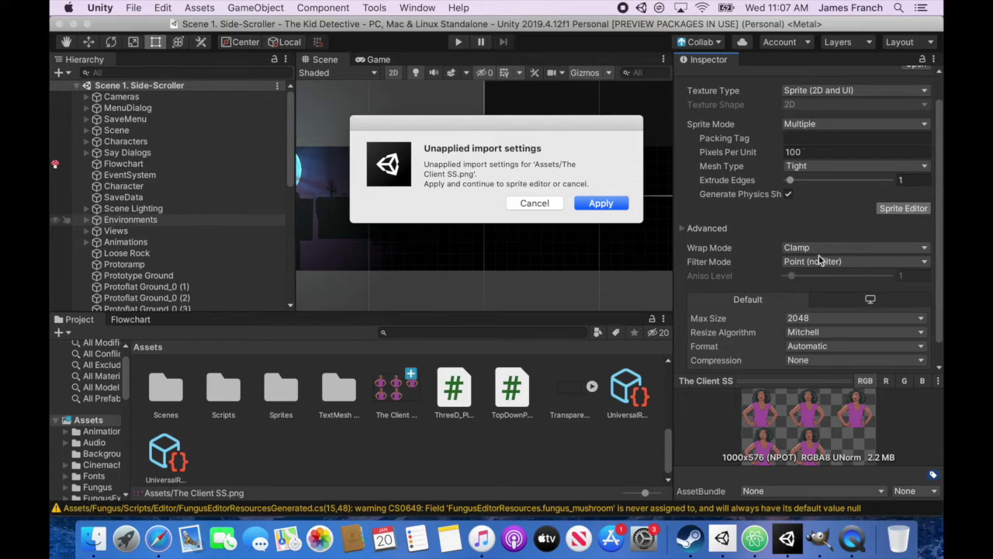
left_click(601, 204)
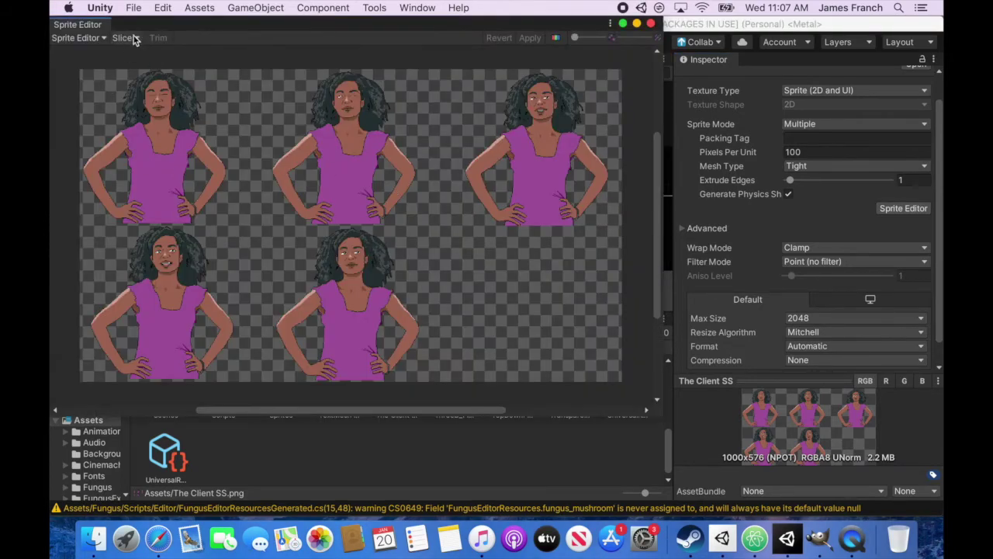
Step: Try Grid By Cell Size slicing with cells 500 by 288, then clear the width value
left_click(137, 39)
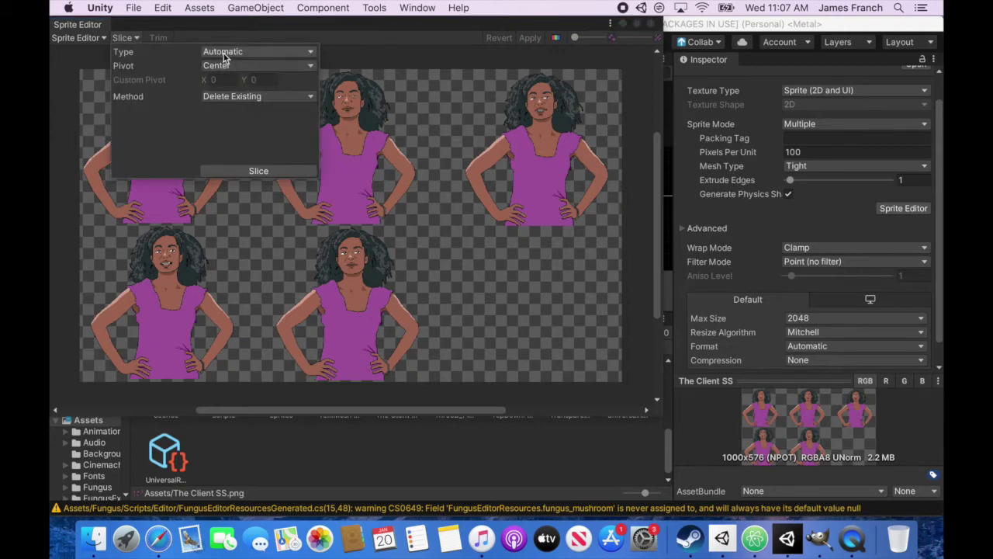
left_click(261, 53)
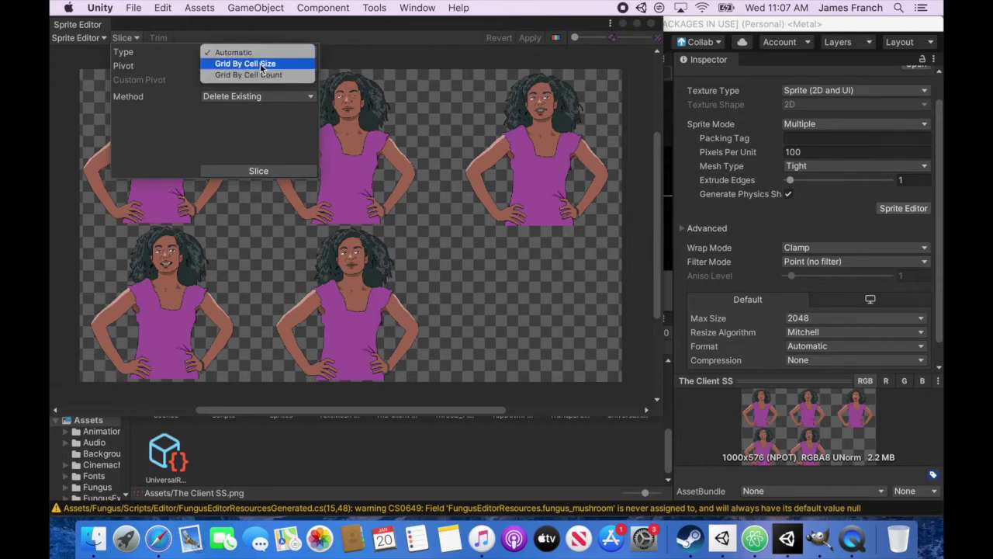
left_click(261, 65)
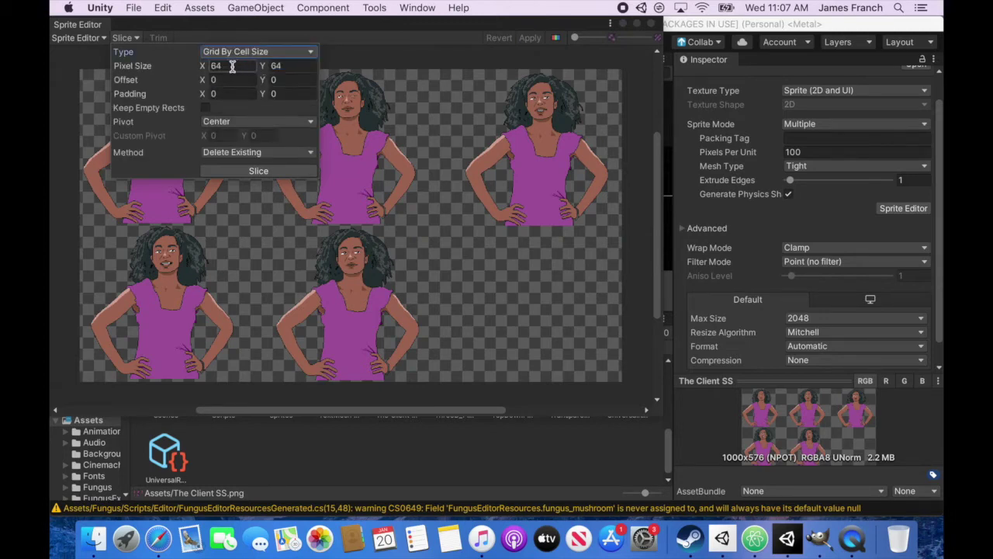
left_click(228, 66)
type("500")
left_click(273, 69)
type("288")
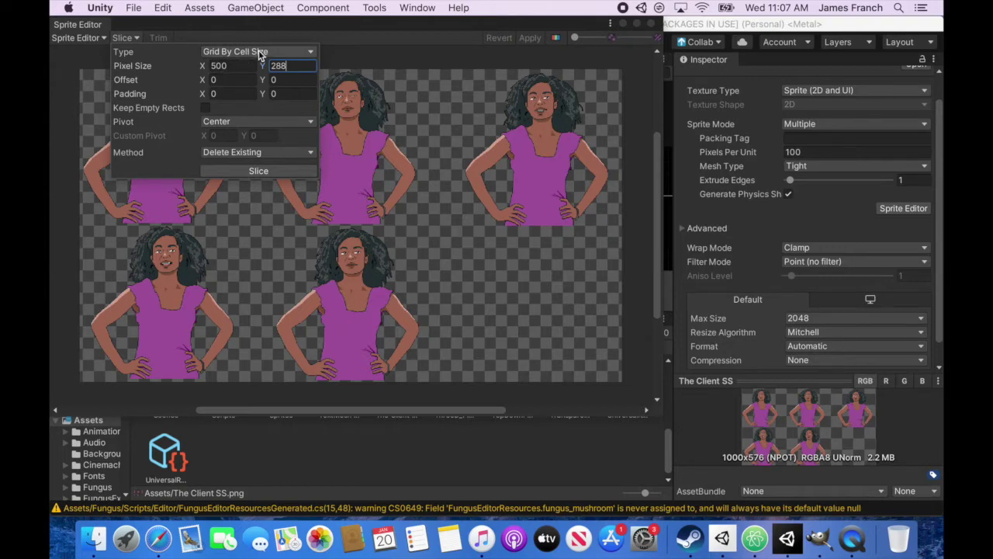
left_click(233, 68)
left_click_drag(233, 68, 205, 69)
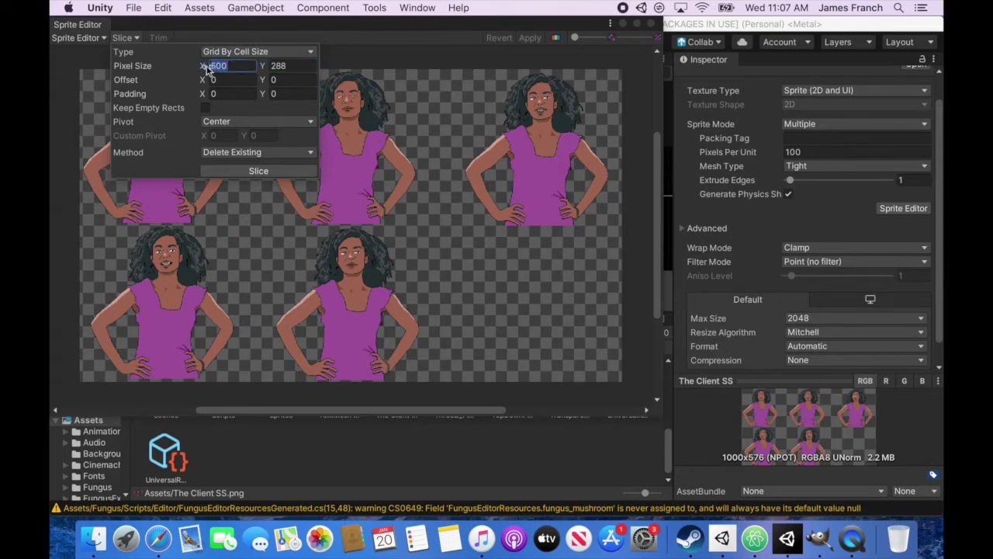
key("BackSpace")
Step: Try Grid By Cell Count, then set the slice type back to Automatic
left_click(307, 52)
left_click(299, 63)
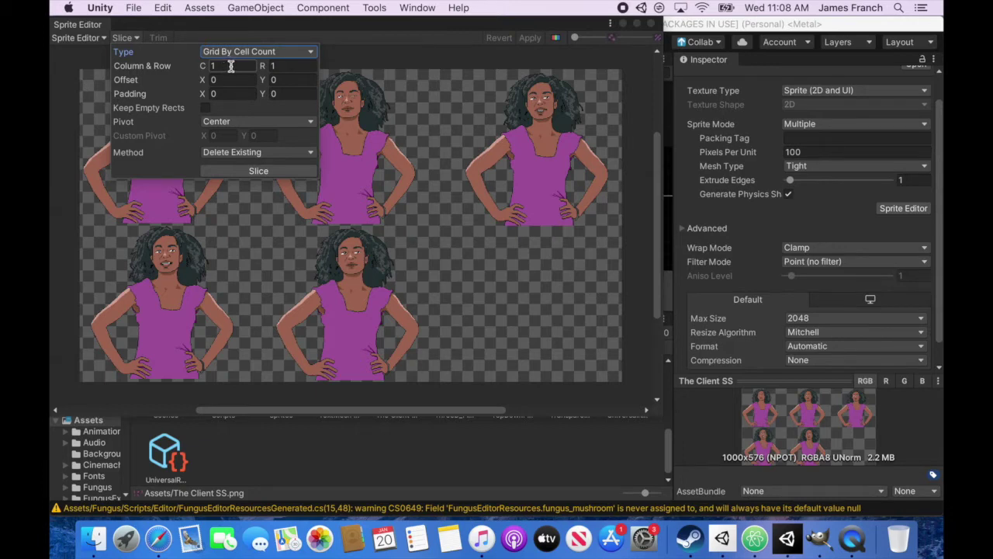
left_click(271, 53)
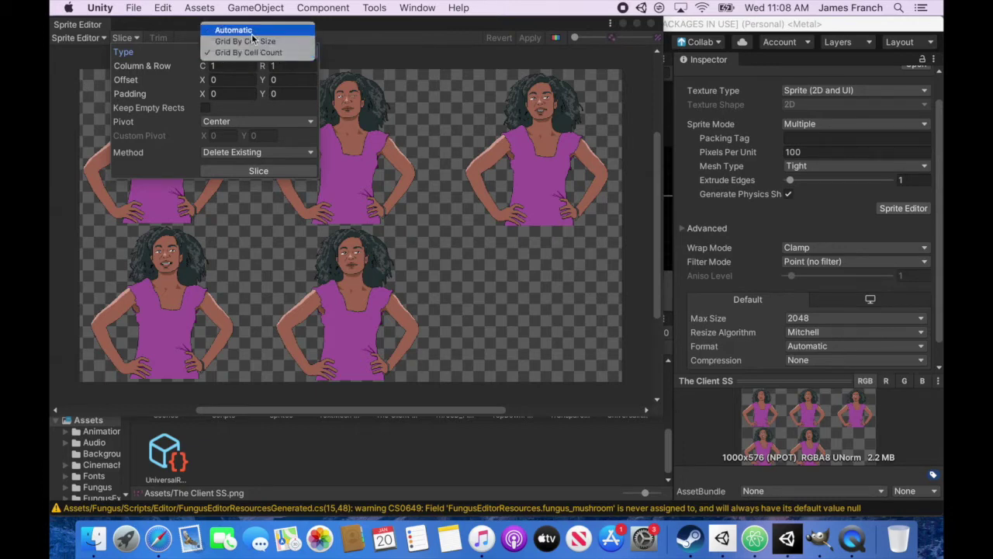
left_click(250, 32)
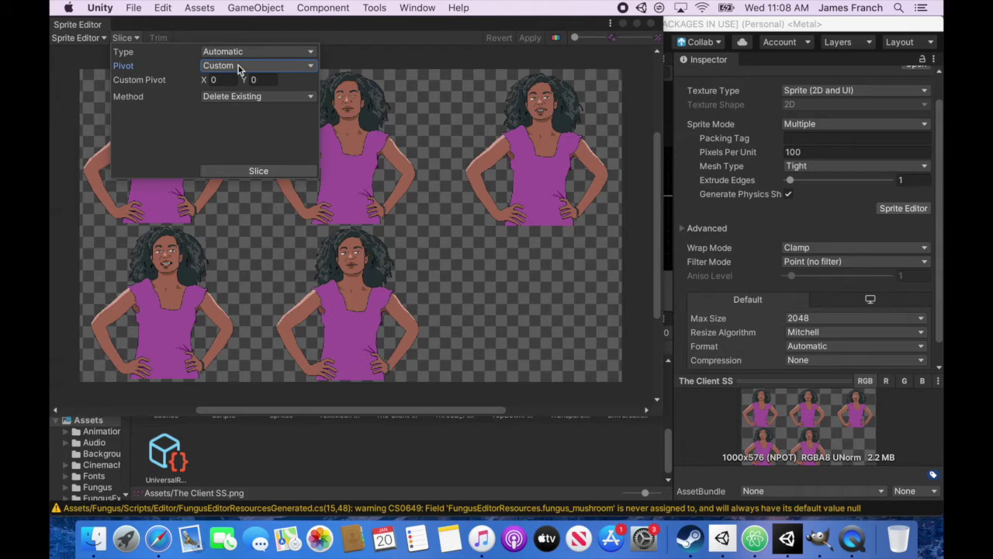
Step: Slice the sheet into five sprites with Center pivots and inspect the top-middle sprite
left_click(239, 68)
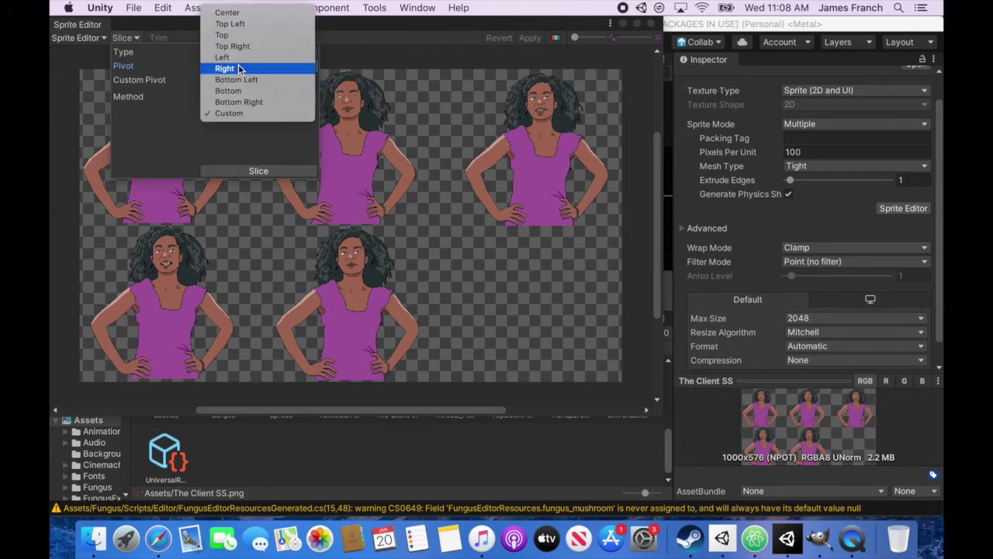
left_click(238, 14)
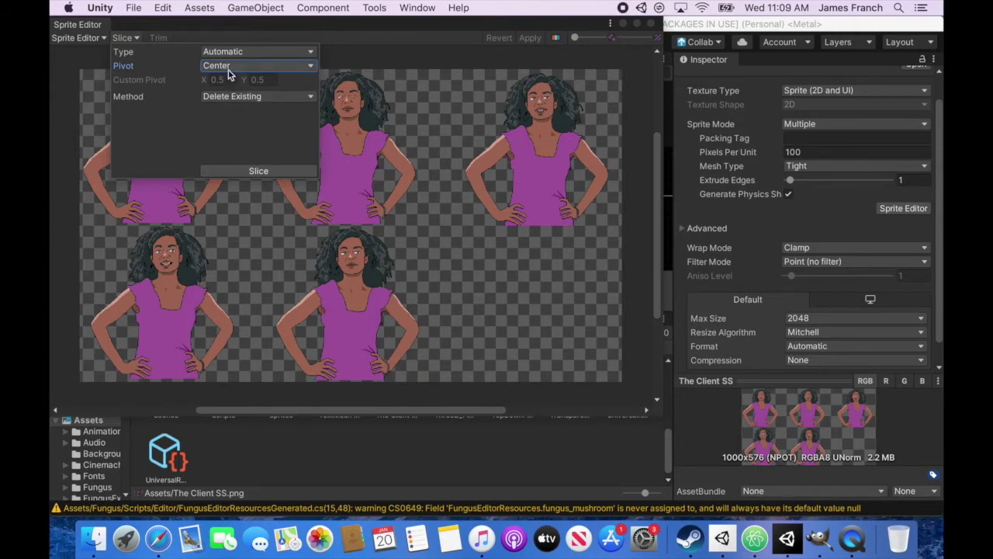
left_click(261, 172)
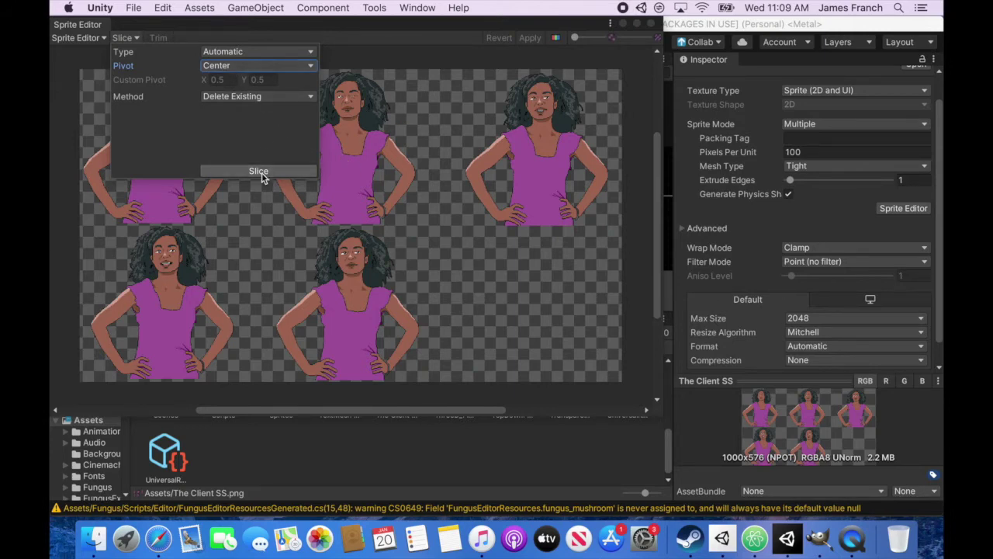
left_click(380, 189)
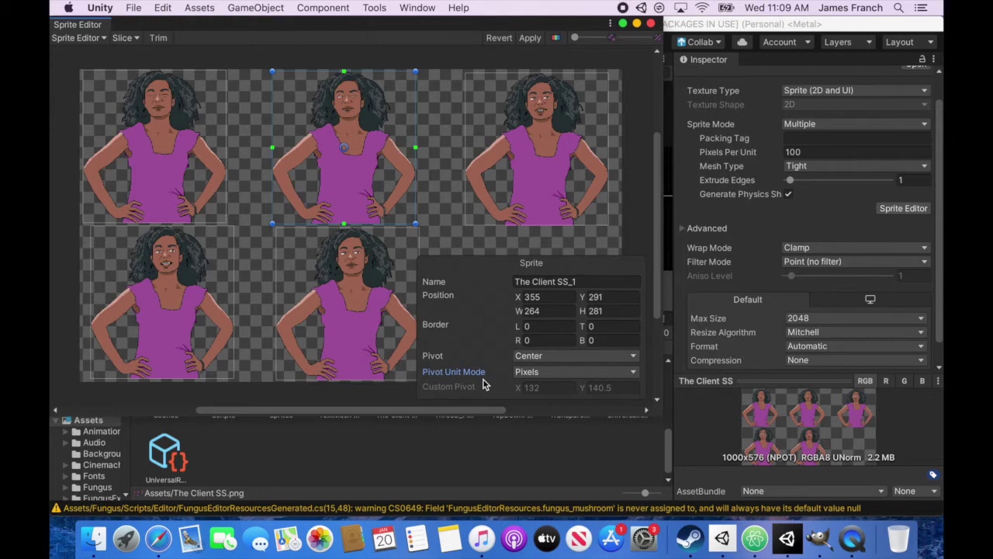
Step: Re-slice with a Custom pivot at X 0, Y 0, apply, and close the Sprite Editor
left_click(124, 37)
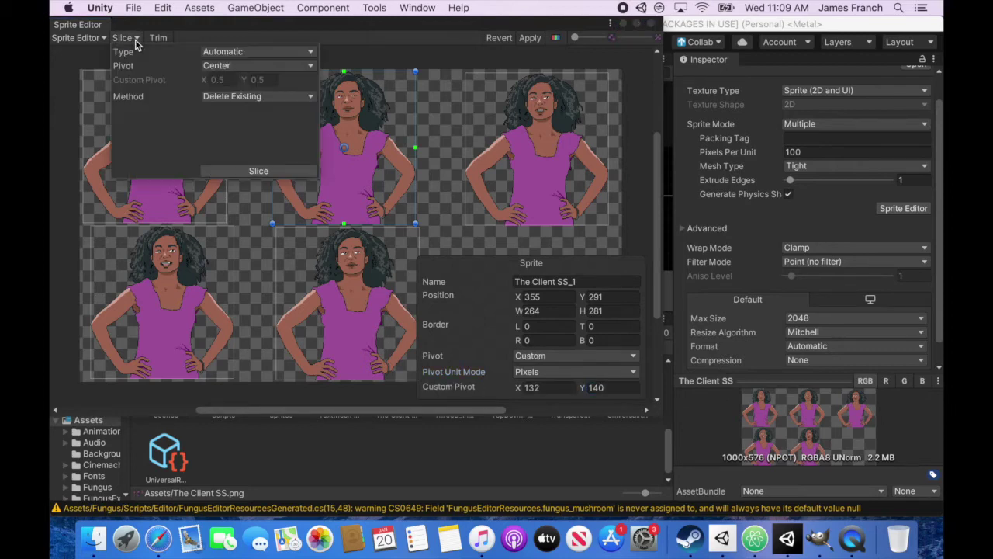
left_click(248, 66)
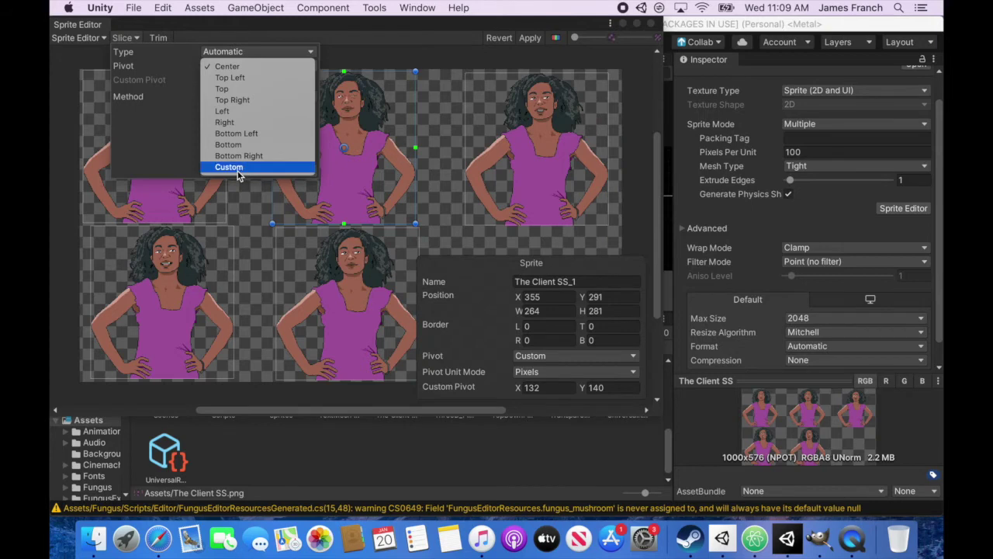
left_click(239, 168)
left_click(219, 80)
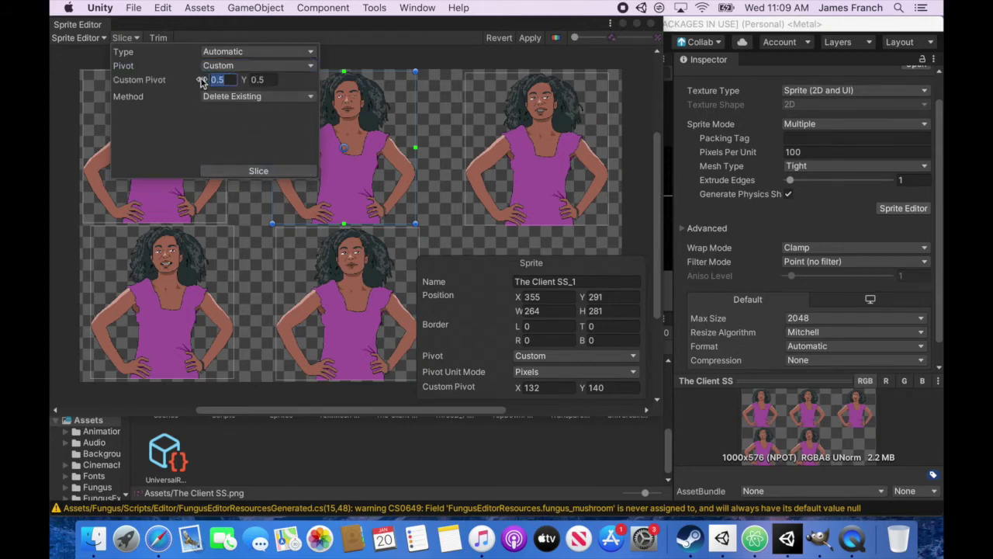
type("0")
left_click(249, 83)
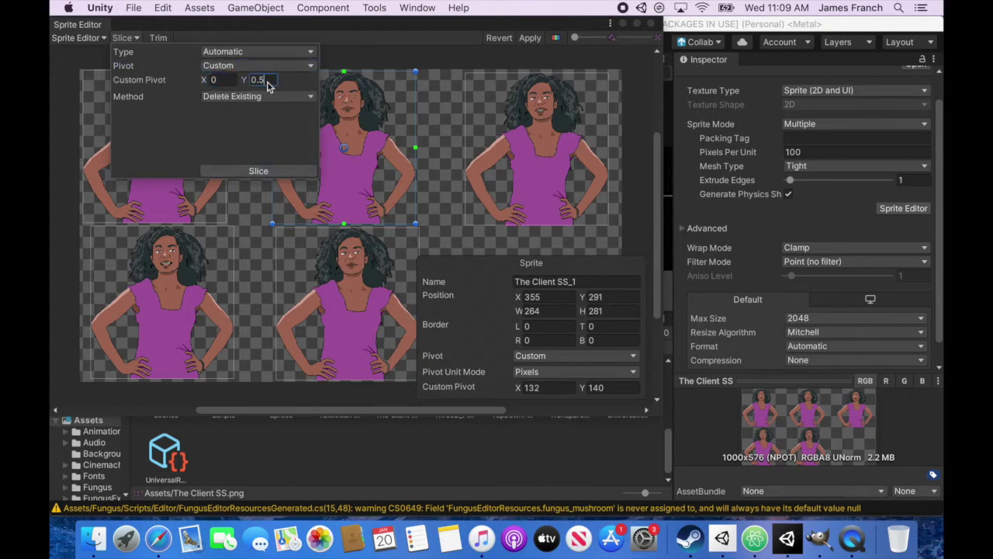
type("0")
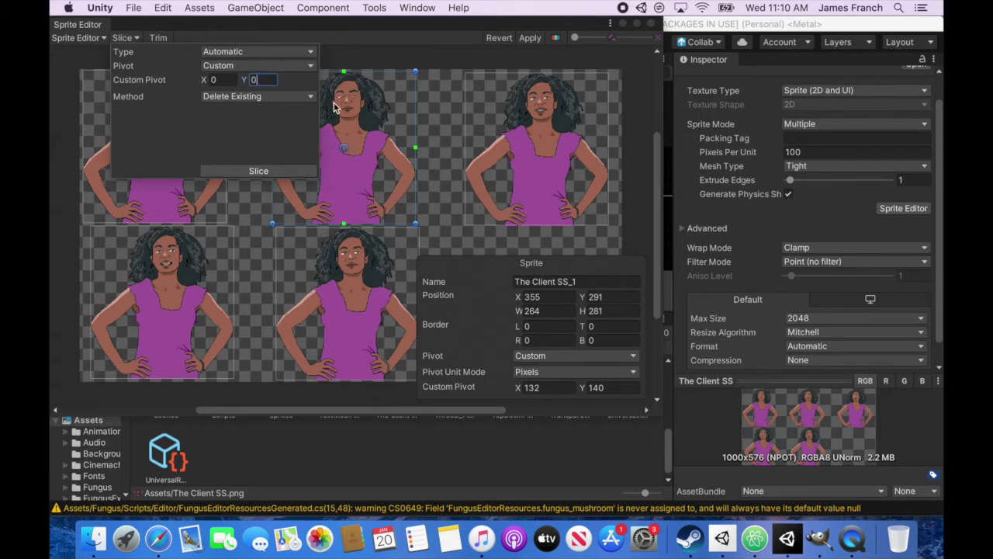
left_click(258, 170)
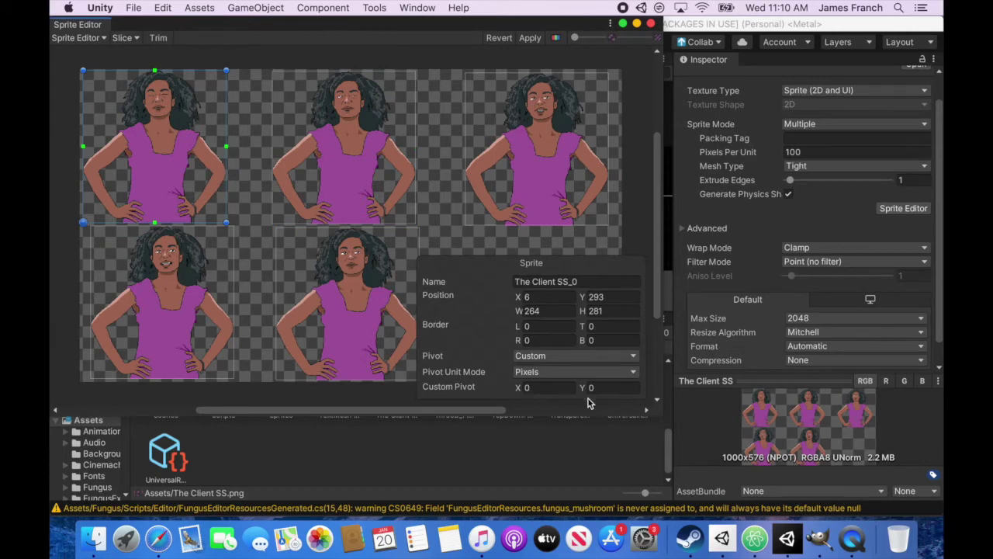
left_click(533, 38)
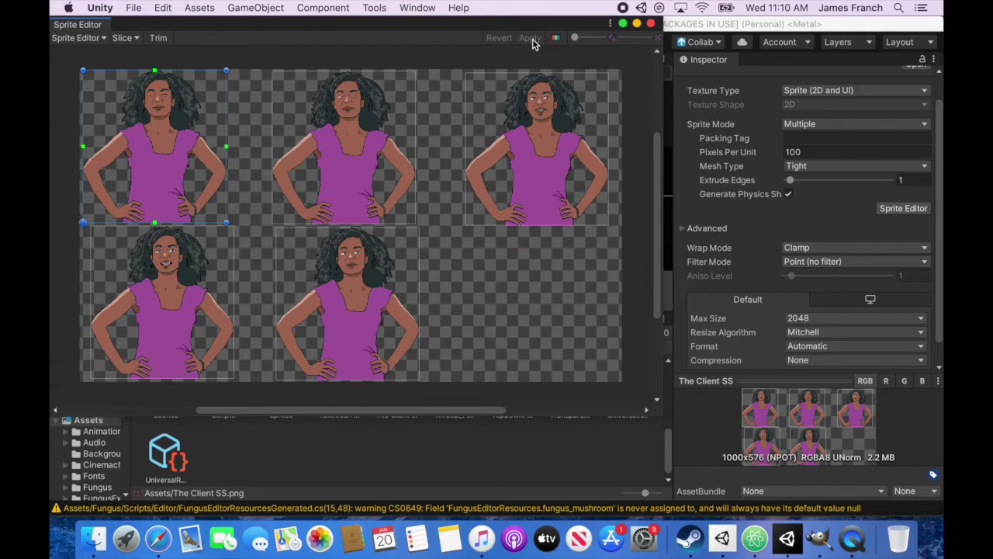
left_click(657, 37)
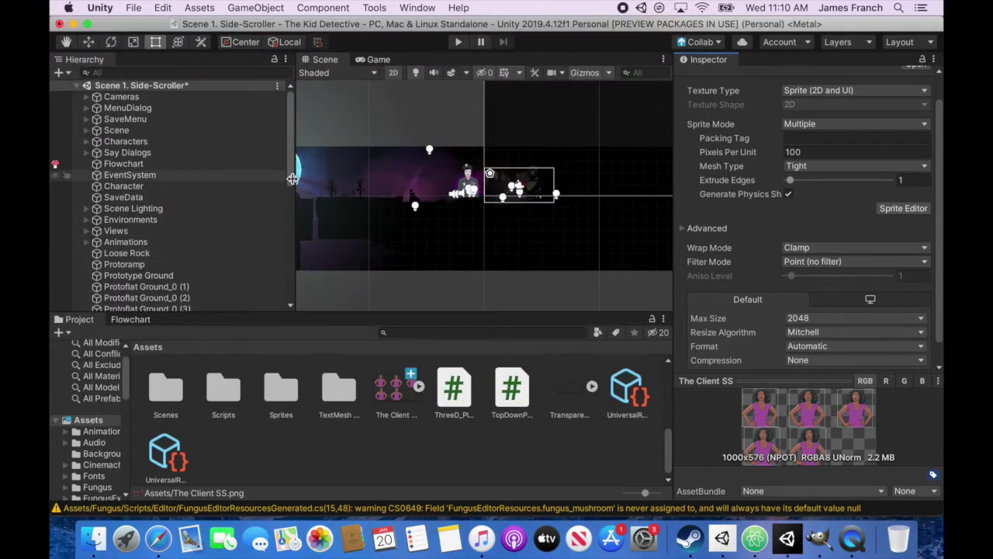
Step: Place a sliced client sprite in the scene and give The Client SS_2 the Sprite-Unlit-Default material
scroll(288, 230, "down", 10)
left_click(419, 385)
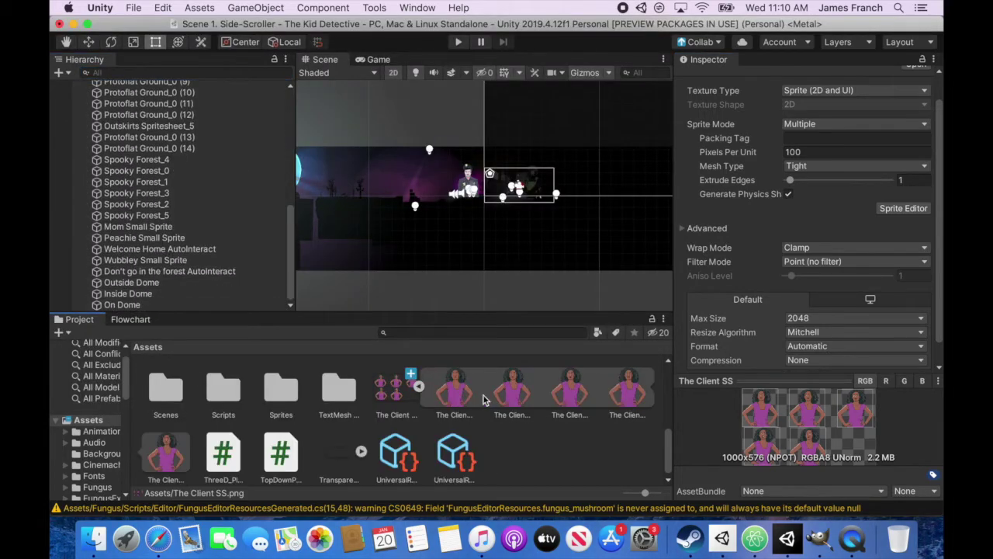
left_click(575, 397)
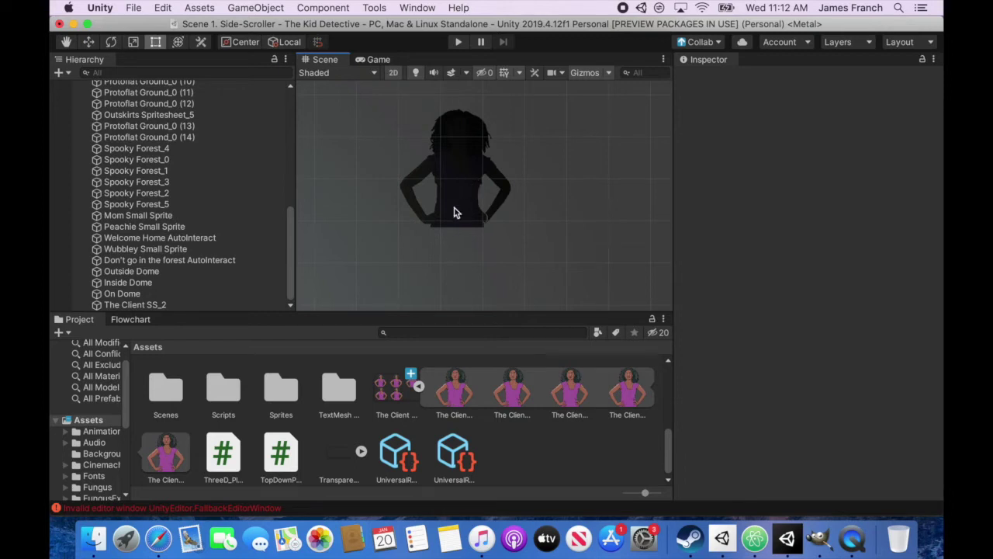
left_click(160, 306)
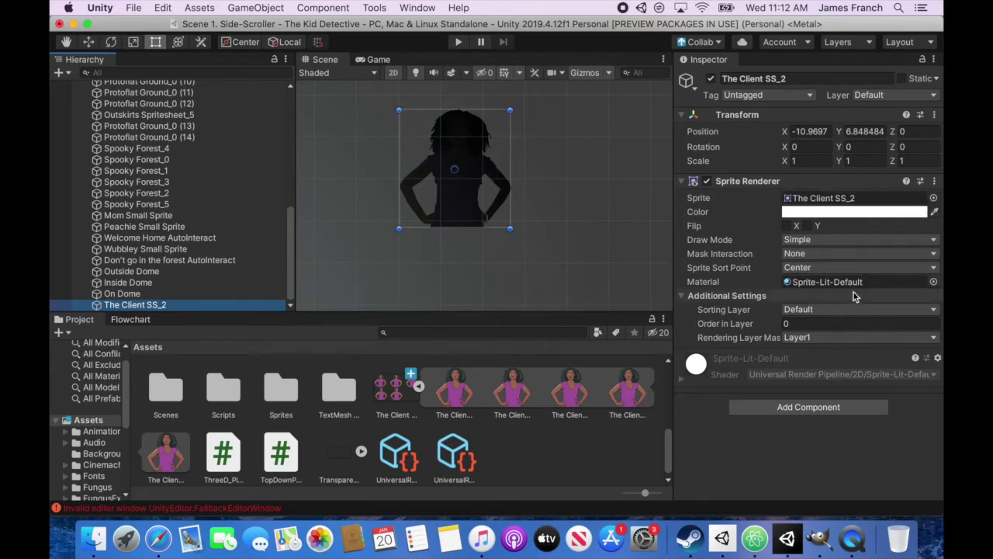
left_click(934, 282)
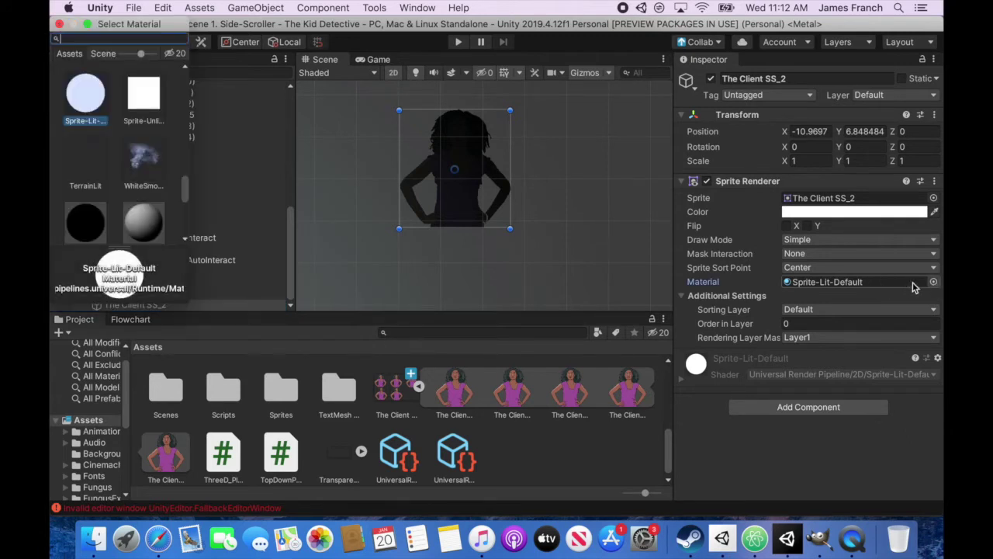
left_click(144, 95)
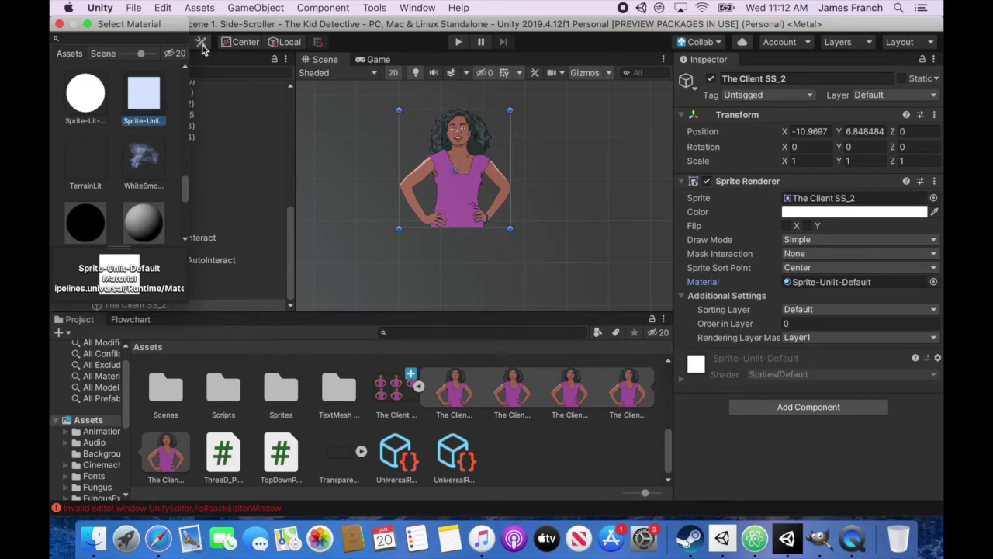
left_click(59, 24)
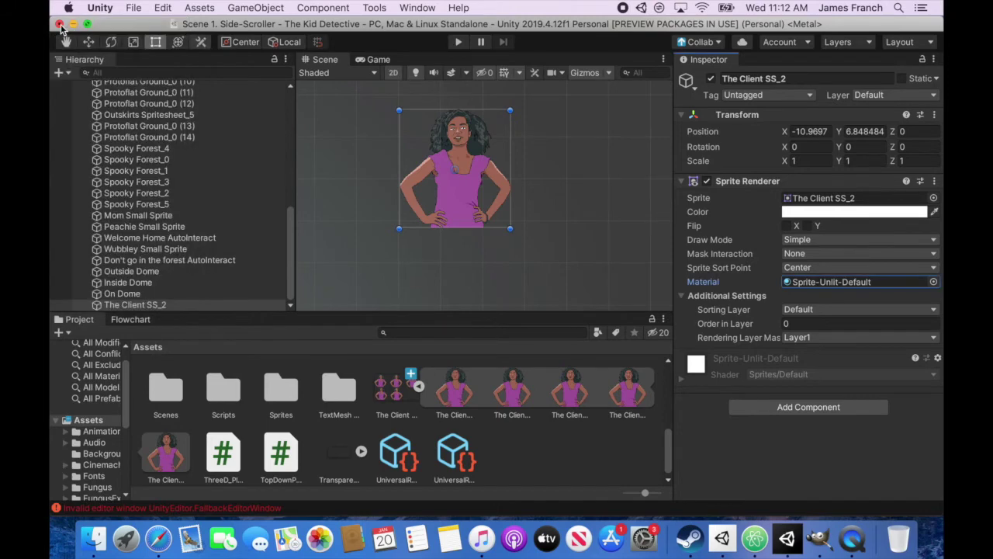
Step: With The Client SS_2 selected, add an Animation tab beside the Project panel
left_click(153, 306)
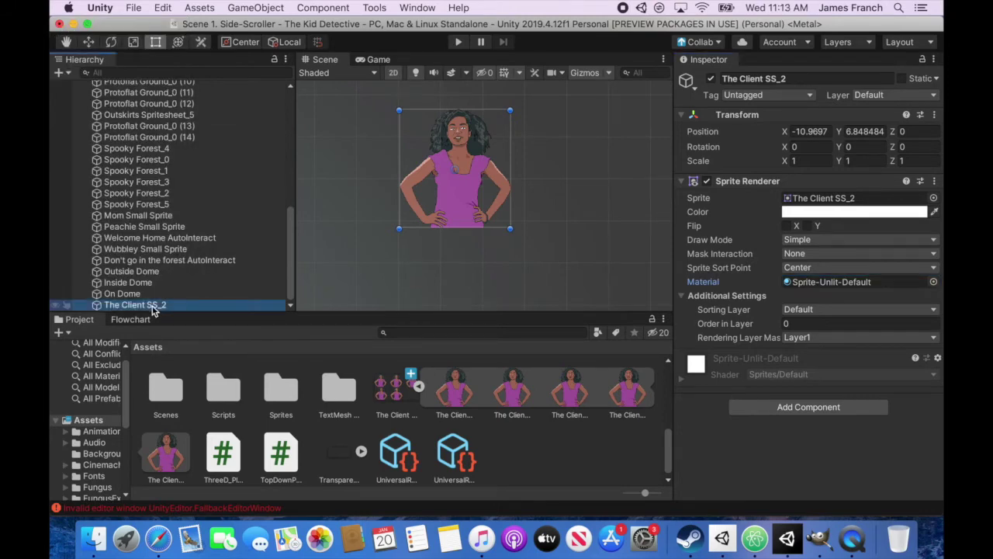
left_click(663, 320)
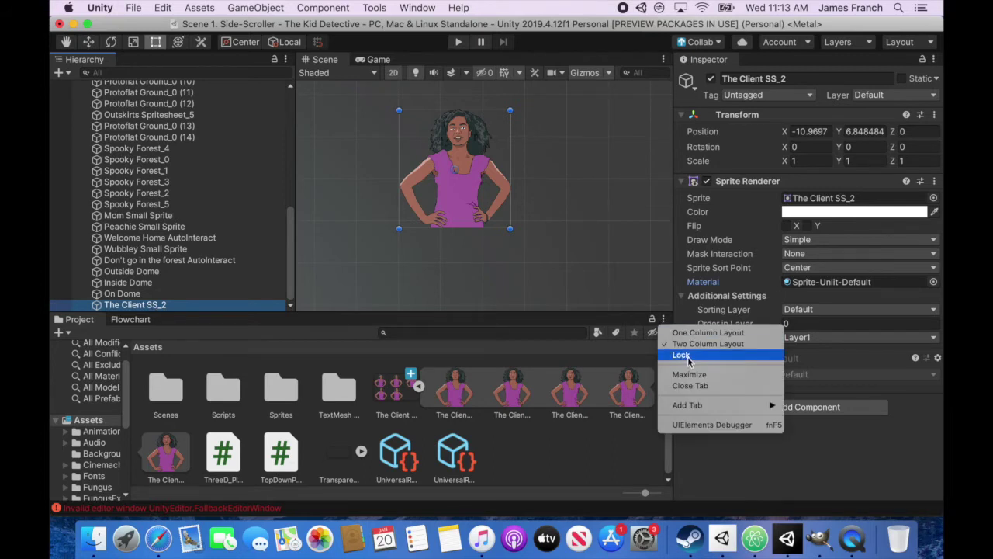
mouse_move(700, 406)
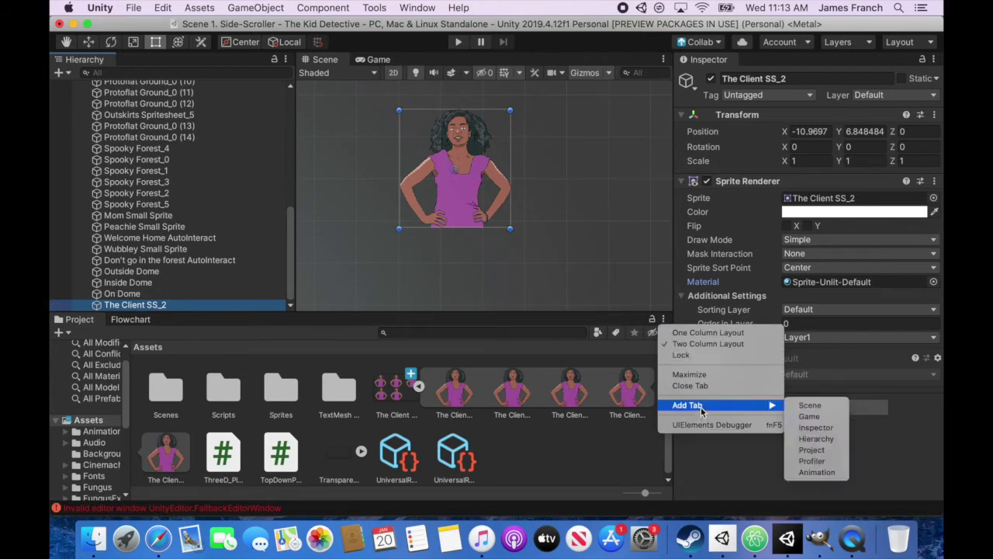
left_click(815, 471)
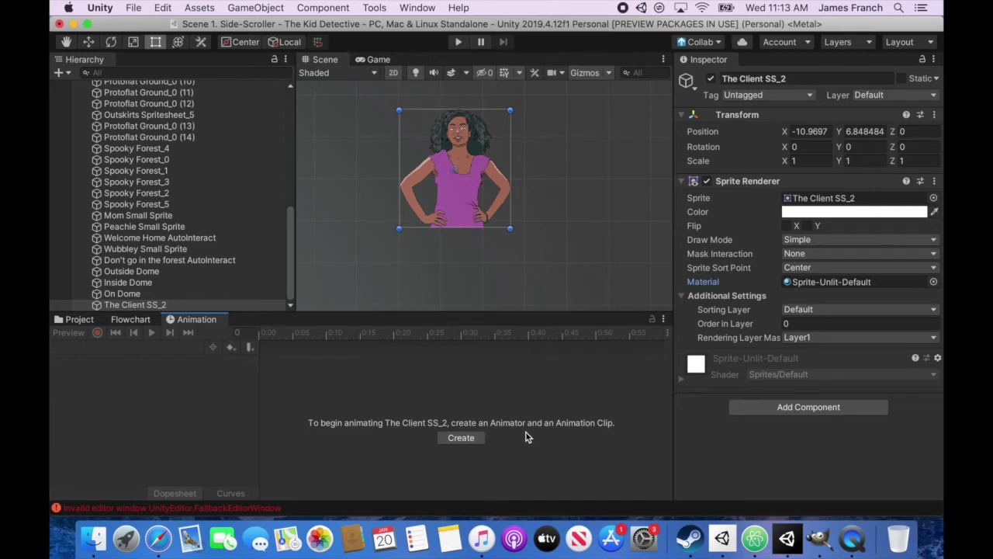
Step: Create and save a new animation clip named 'The Client talks' for The Client SS_2
left_click(464, 439)
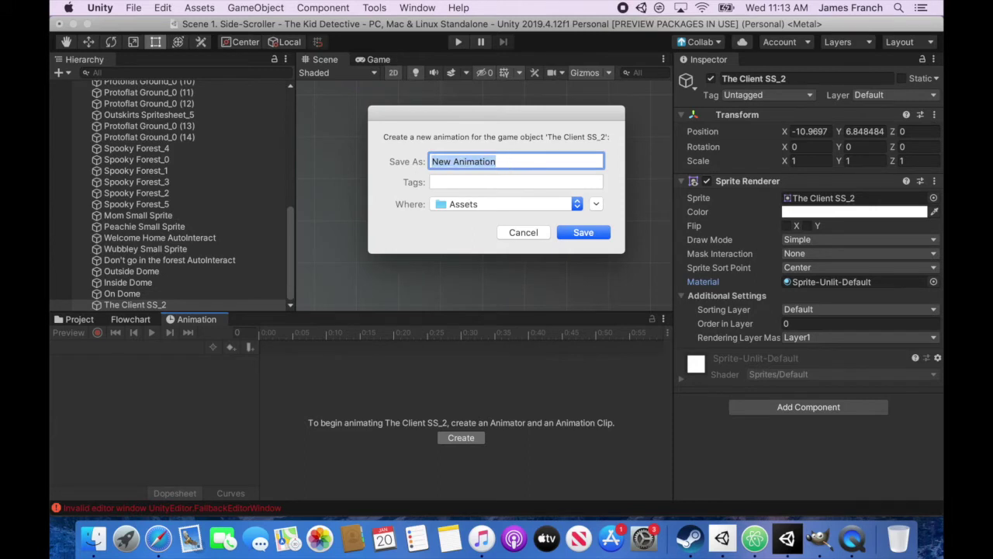
type("The Client talks")
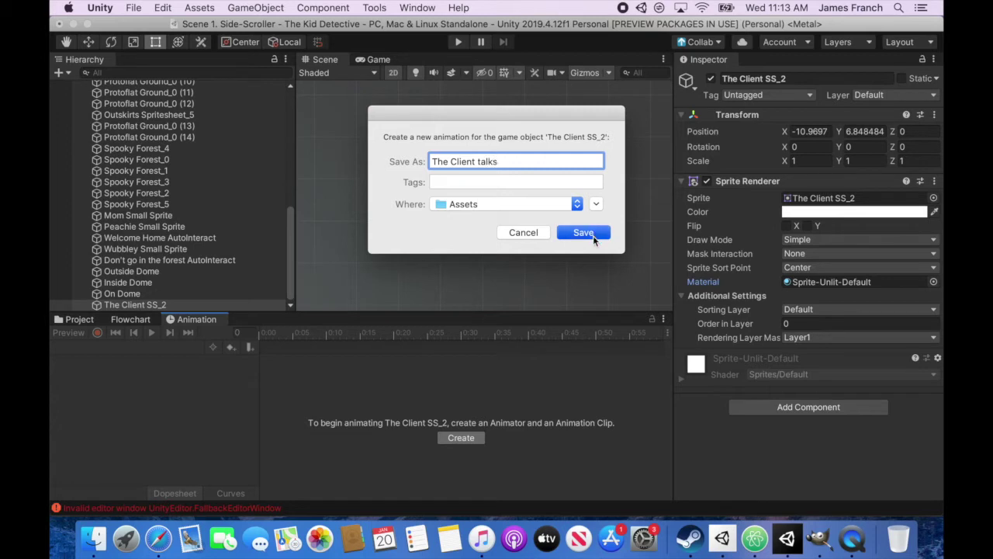
left_click(584, 233)
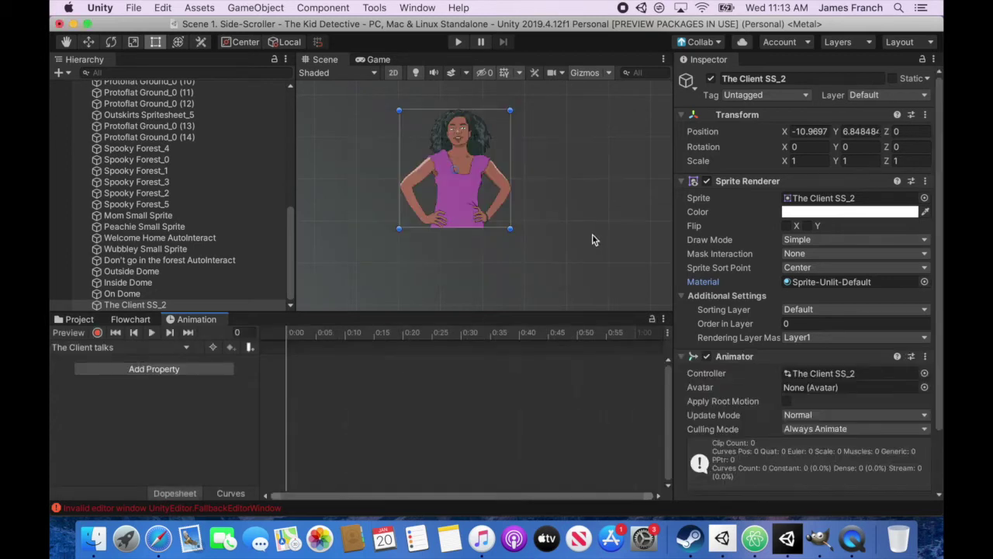
Step: Dock Project above the Animation tab and key five Client sprites at 0:00, 0:05, 0:10, 0:15, 0:20
left_click(79, 319)
left_click_drag(86, 321, 110, 273)
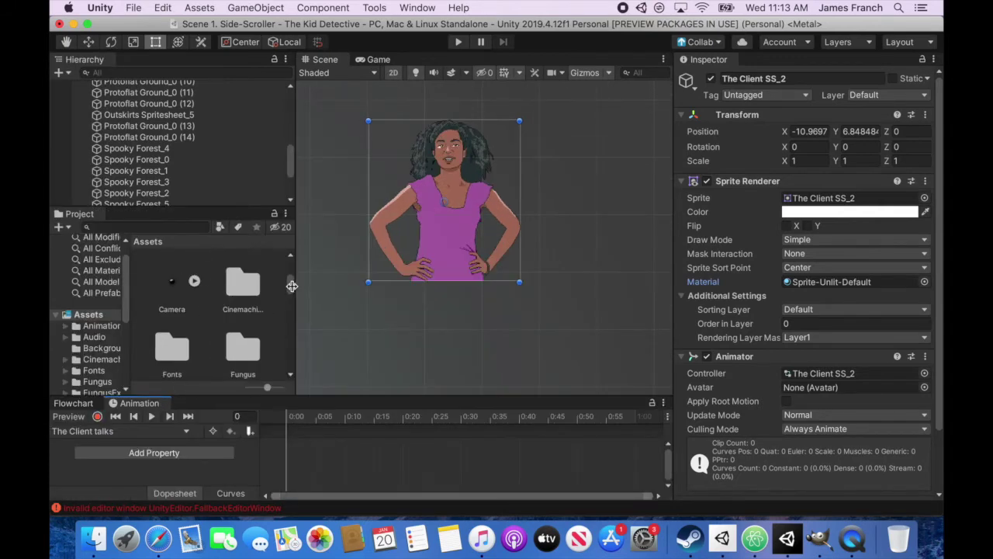
left_click_drag(290, 284, 293, 462)
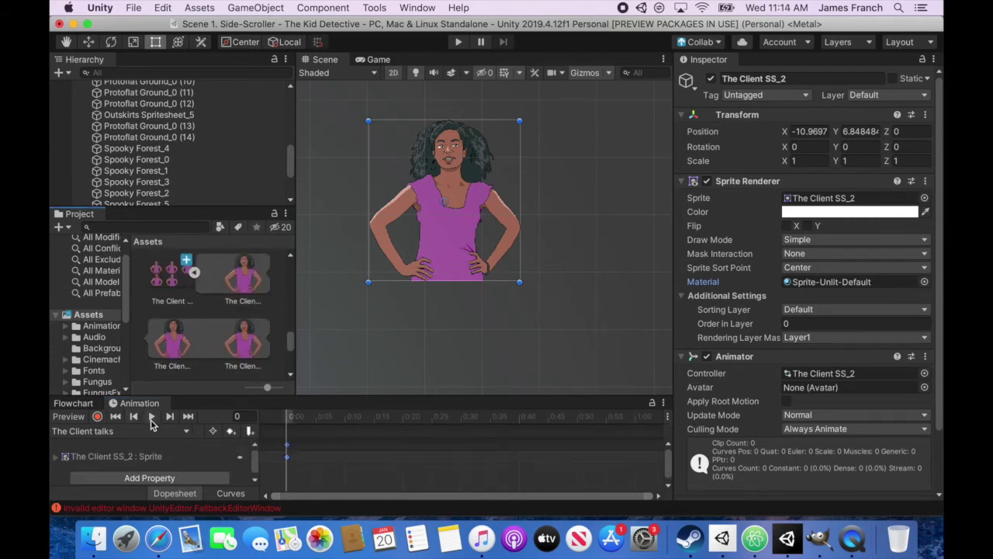
left_click_drag(250, 335, 319, 457)
scroll(290, 344, "down", 2)
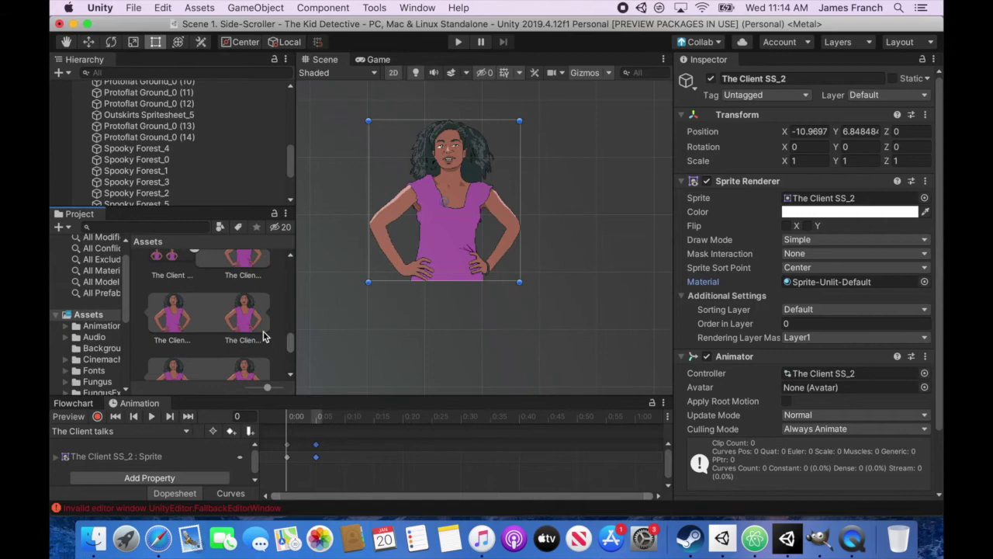
left_click_drag(242, 317, 343, 459)
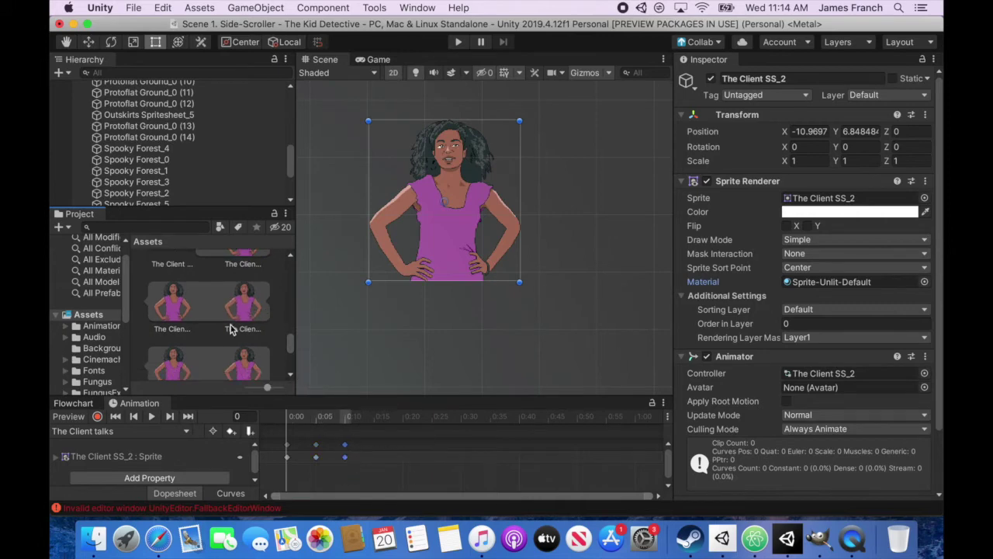
scroll(168, 370, "down", 1)
left_click_drag(172, 345, 375, 458)
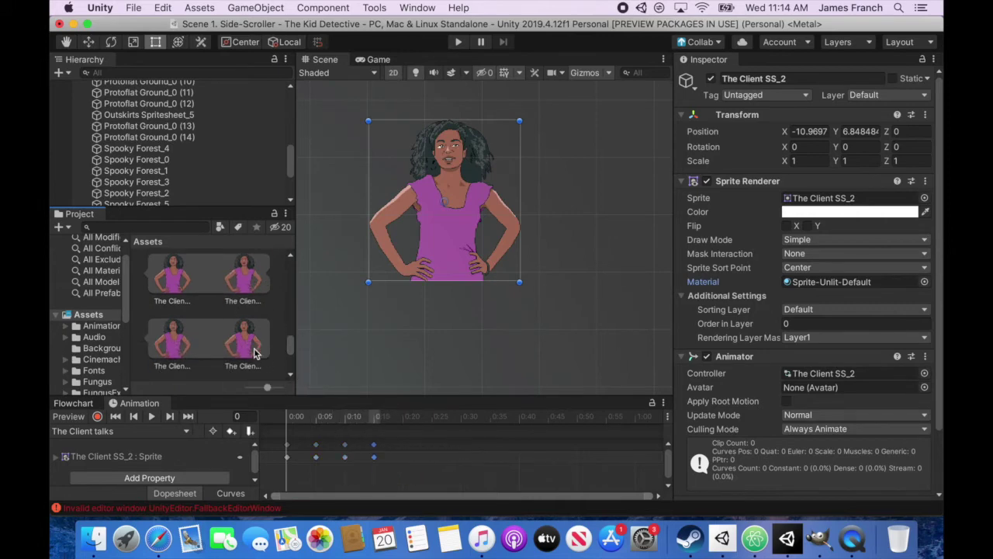
left_click_drag(251, 348, 403, 458)
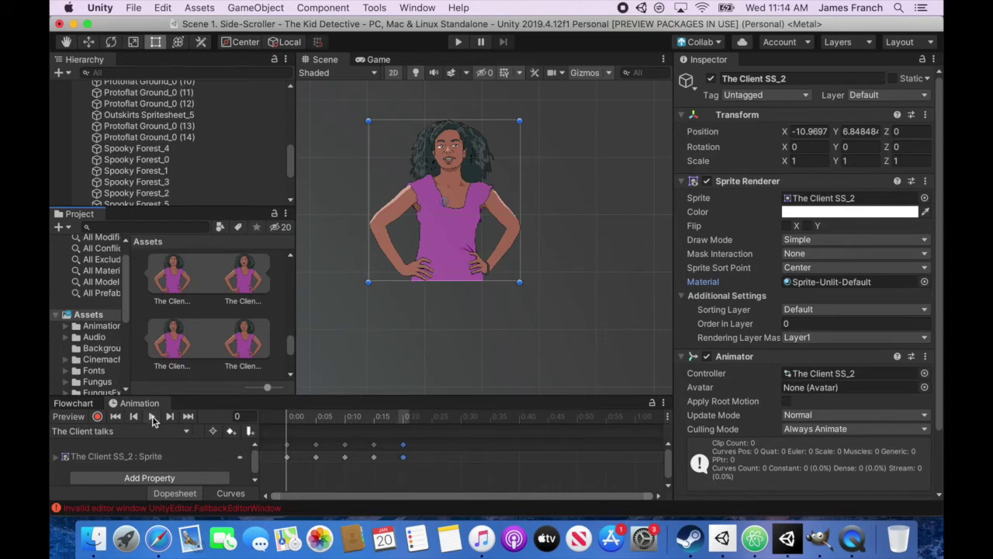
Step: Retime the talking keyframes, moving the first to 0:05 and the 0:20 key to 0:00
left_click(152, 417)
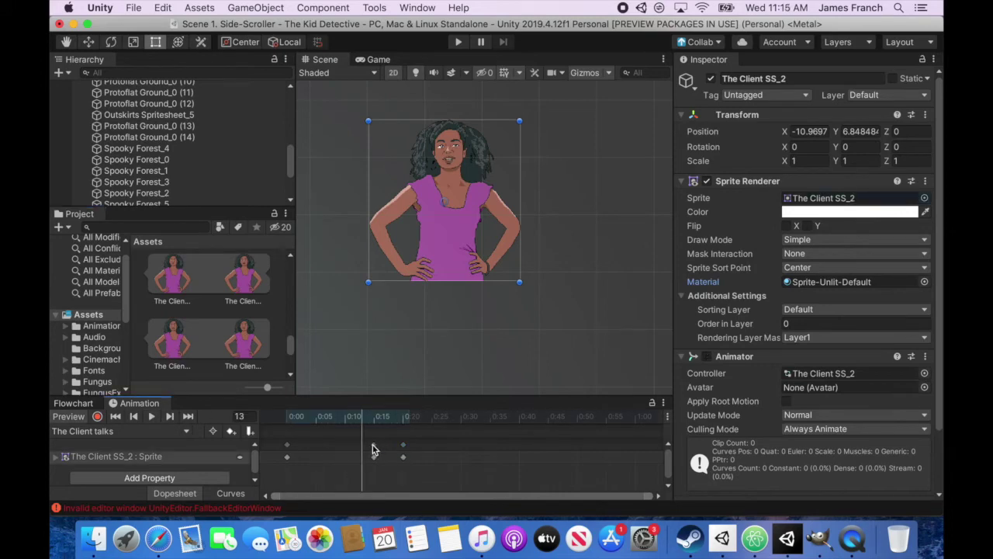
left_click_drag(285, 451, 316, 454)
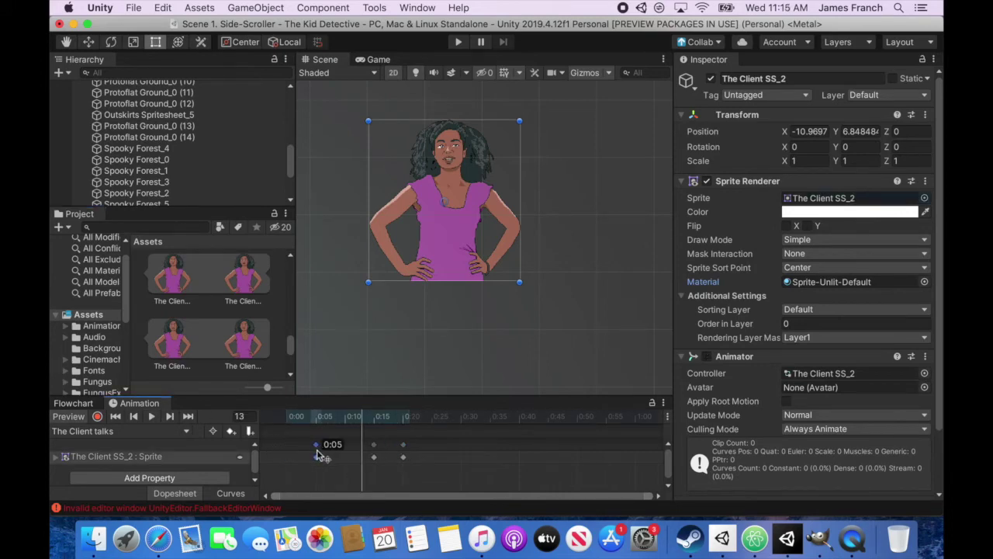
left_click_drag(403, 456, 376, 451)
left_click(303, 418)
left_click(350, 419)
Step: Copy the first three keyframes, paste them at 0:20, and play the extended clip
left_click(287, 448)
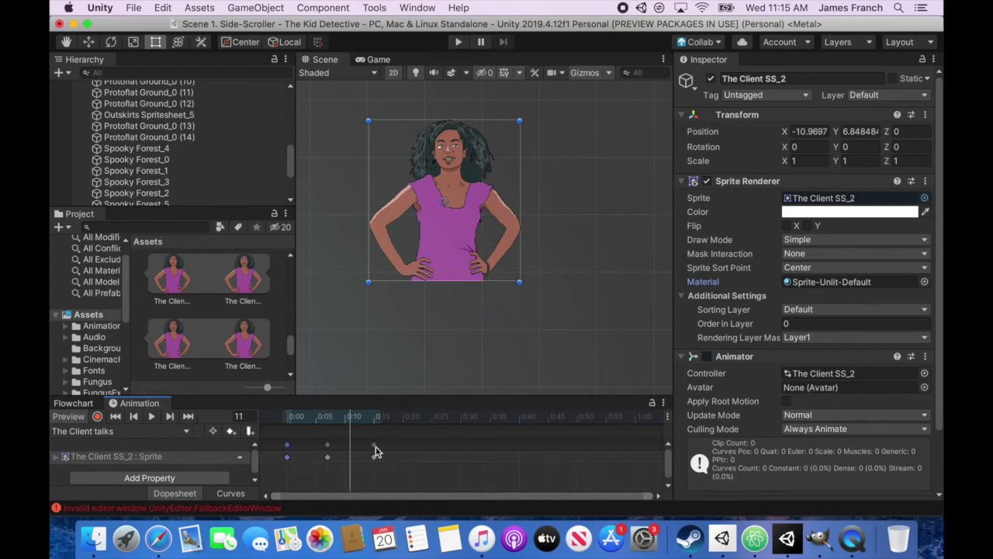
left_click(376, 452, "shift")
left_click_drag(284, 450, 284, 450)
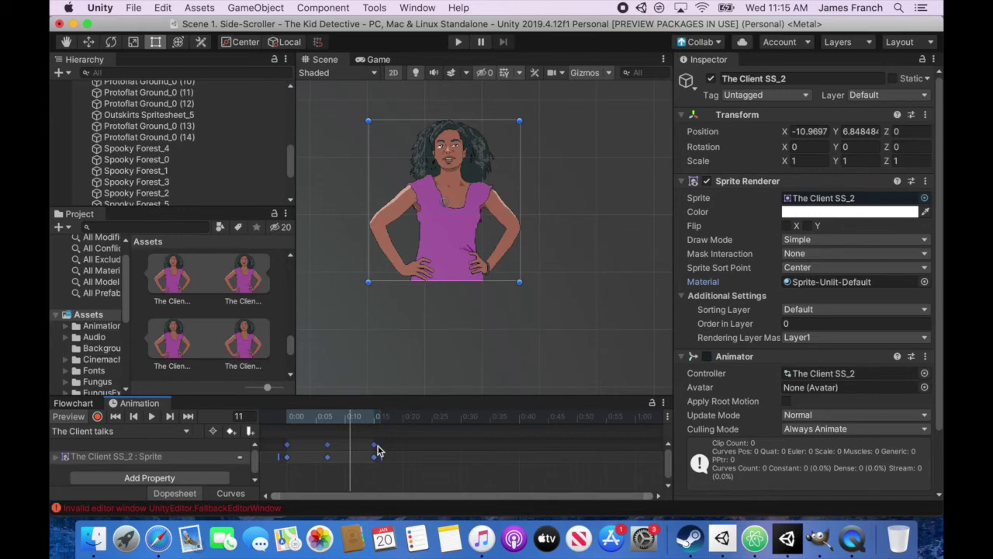
left_click(402, 422)
key("super+v")
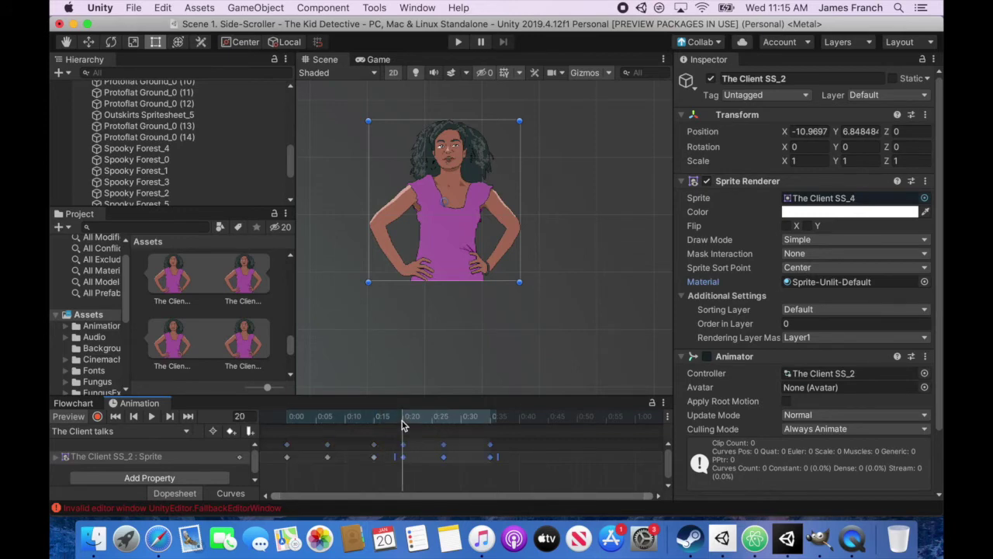
left_click(289, 420)
left_click(151, 416)
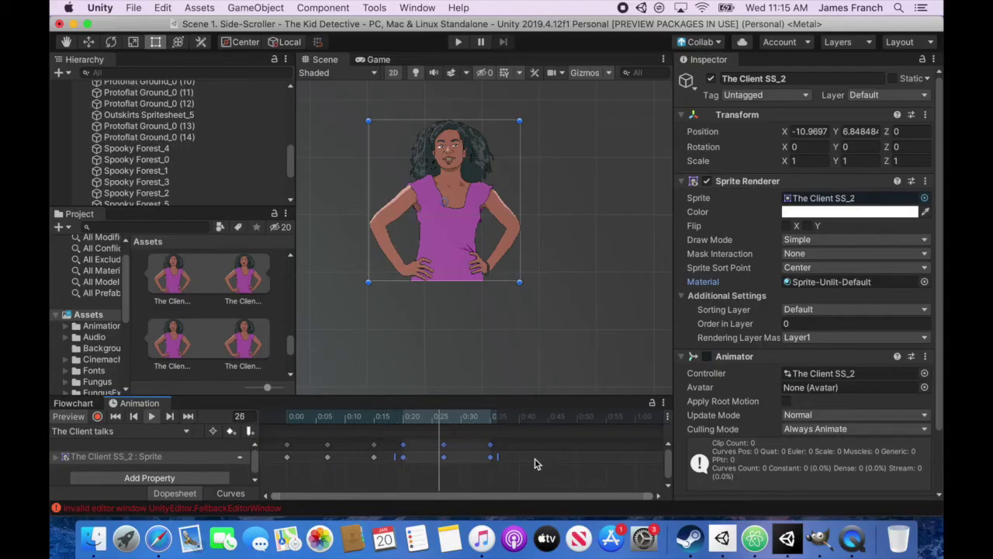
Step: Paste the three keyframes again at 0:40 and spread them further apart
left_click(527, 446)
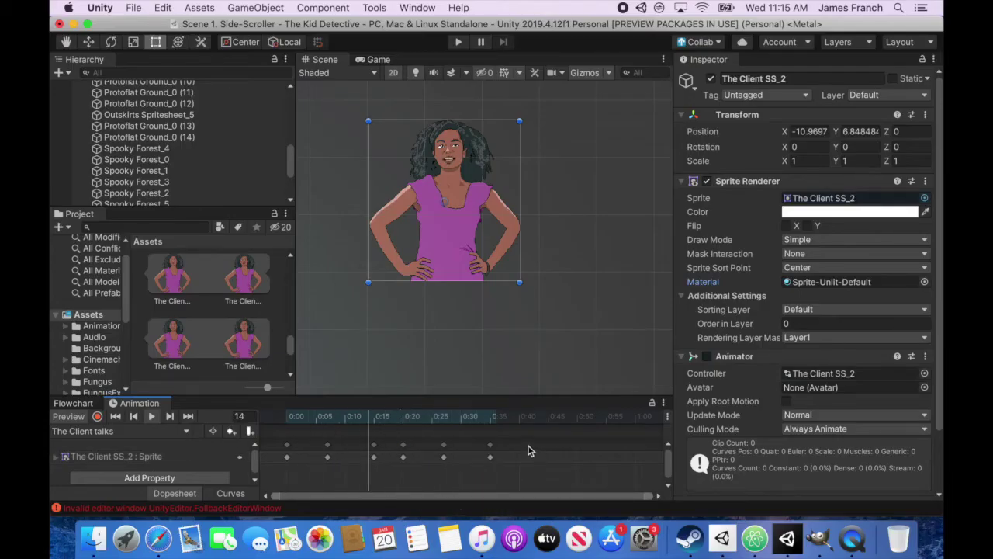
left_click(528, 419)
key("super+v")
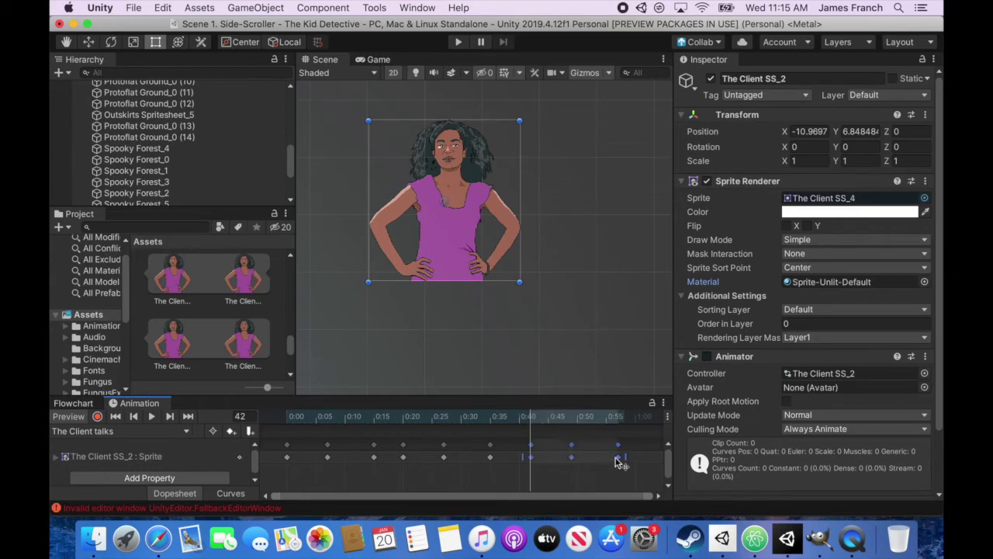
left_click_drag(623, 457, 632, 457)
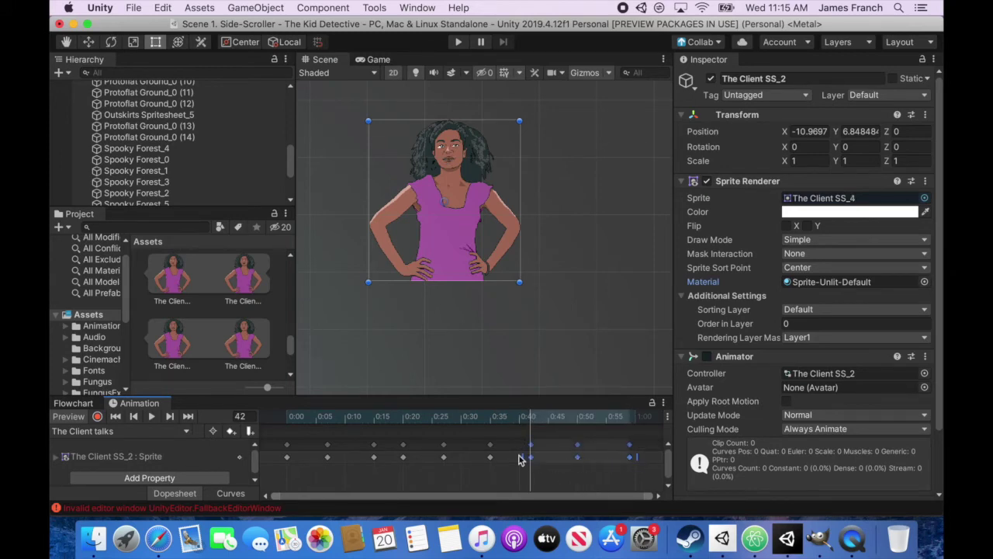
left_click(553, 484)
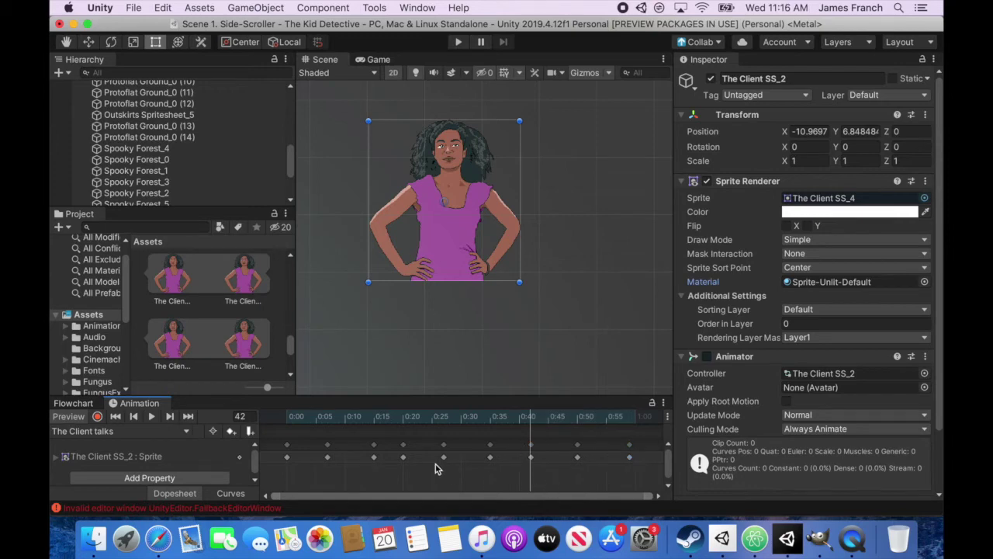
Step: Reposition the later keyframes out toward 1:40 and play the lengthened talking clip
scroll(396, 462, "right", 5)
left_click(547, 421)
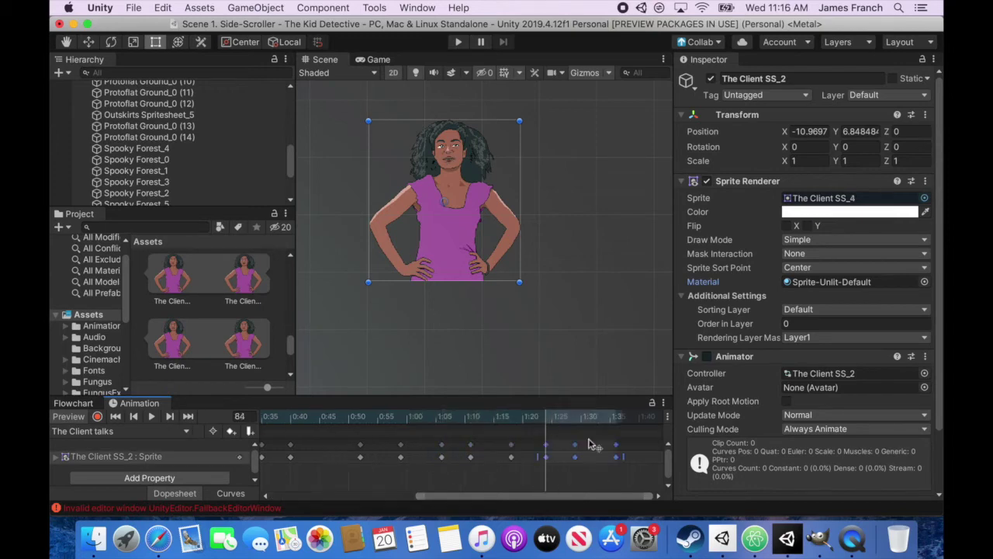
left_click_drag(595, 443, 636, 425)
left_click(637, 426)
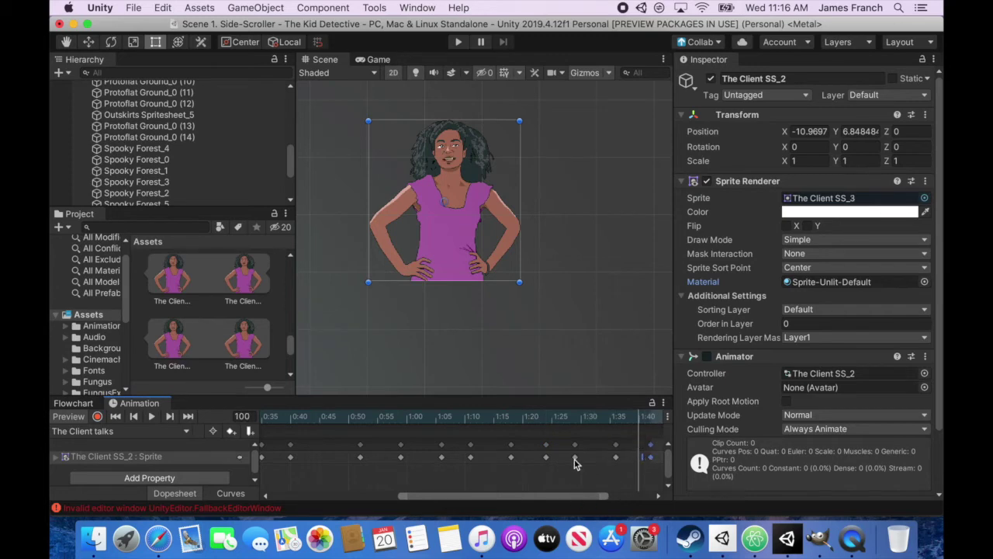
left_click_drag(576, 458, 587, 463)
left_click_drag(470, 500, 338, 500)
left_click(151, 416)
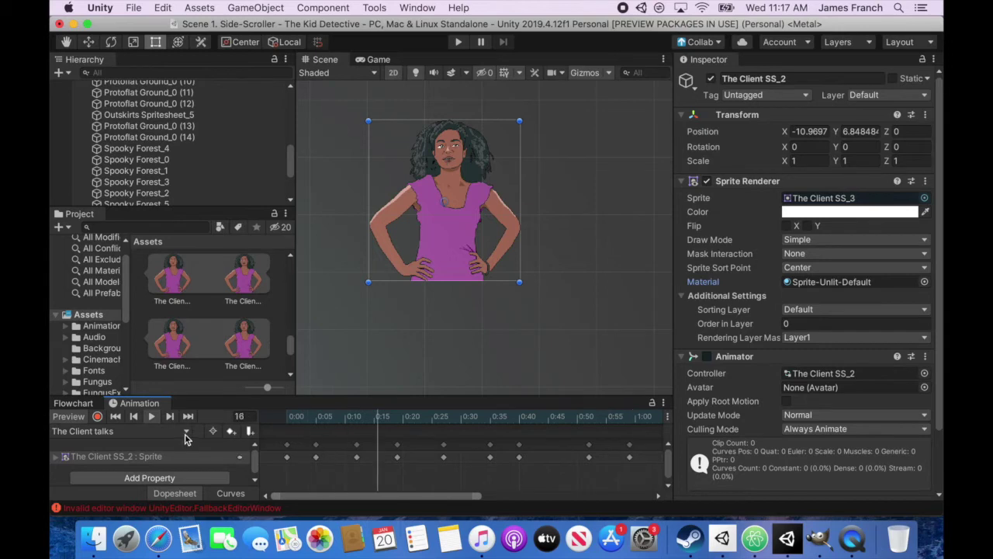
left_click(185, 432)
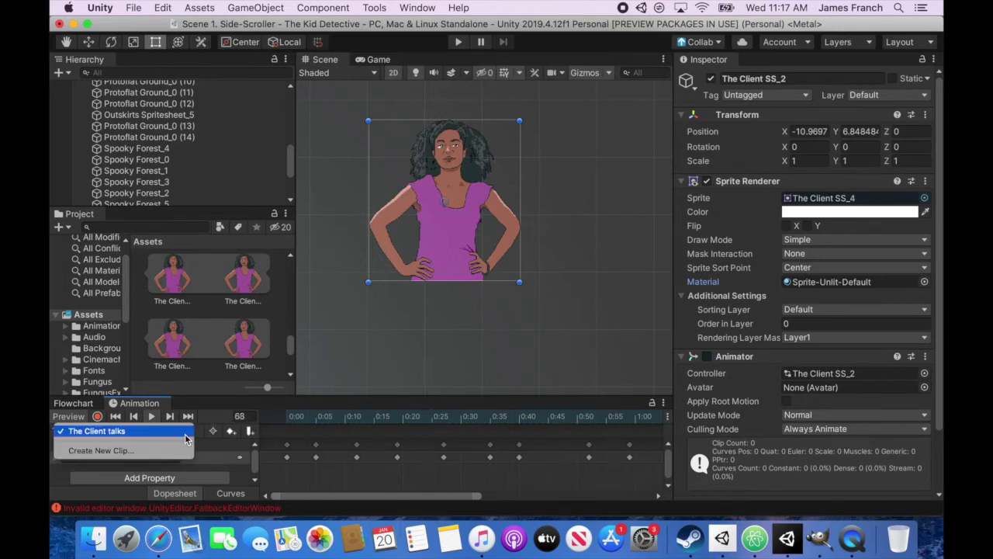
Step: Create and save a new animation clip named 'The Client'
left_click(129, 452)
type("The Client")
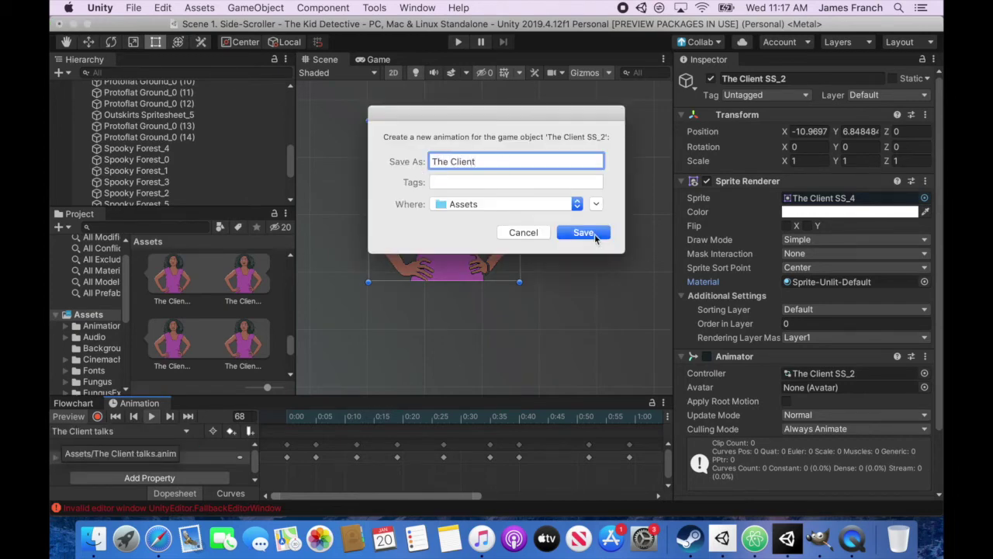
left_click(583, 233)
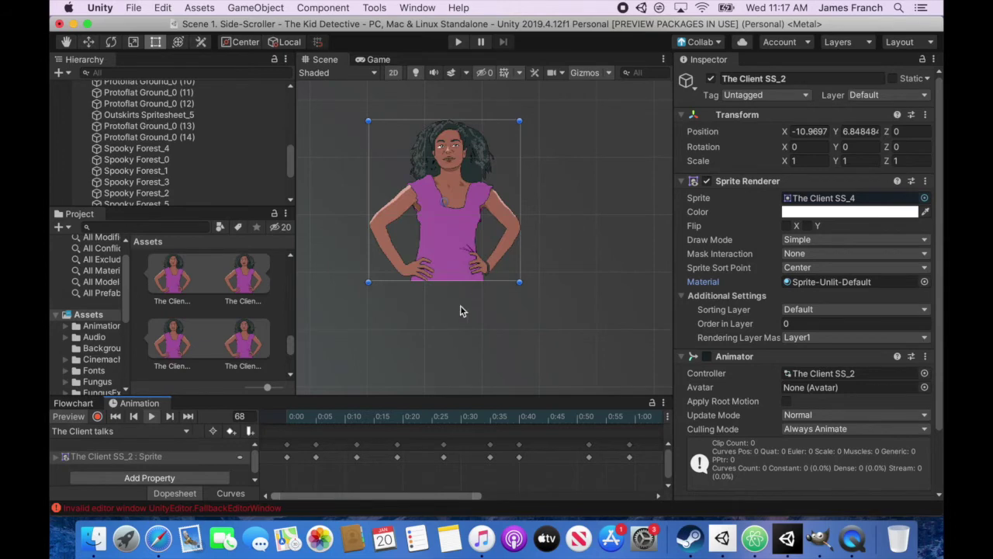
Step: Key three client sprites at 0:00, about 0:07 and around frame 11
left_click(248, 297)
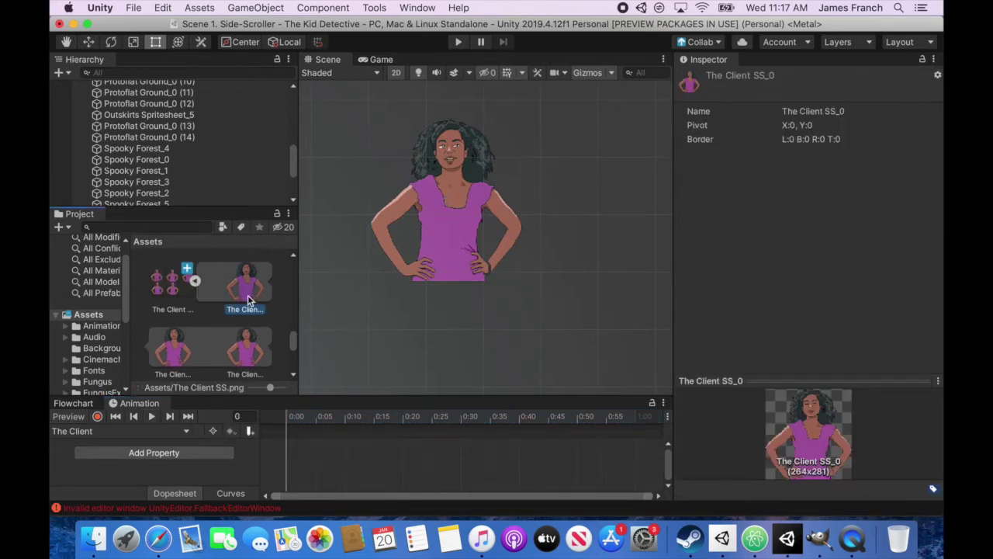
left_click_drag(248, 294, 316, 453)
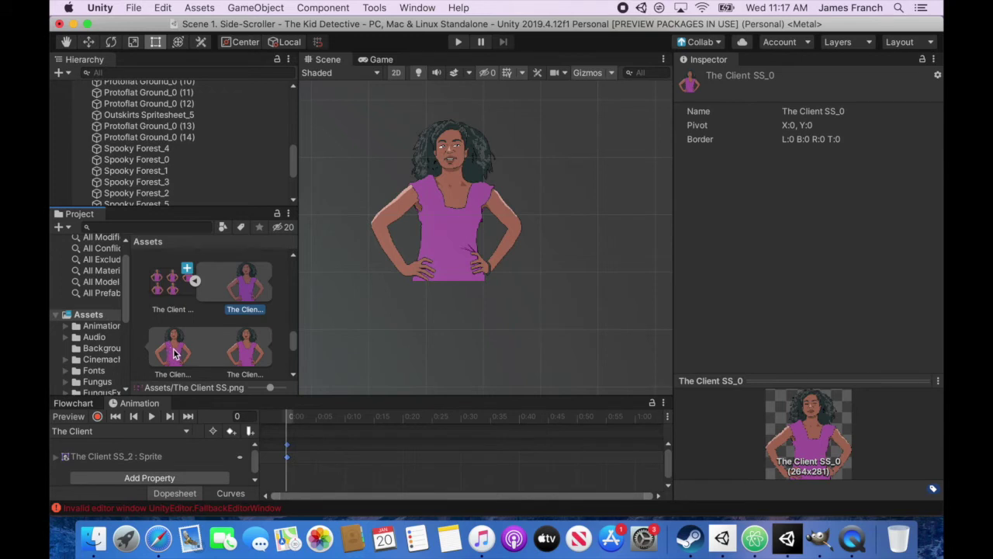
left_click_drag(174, 353, 323, 458)
left_click(333, 419)
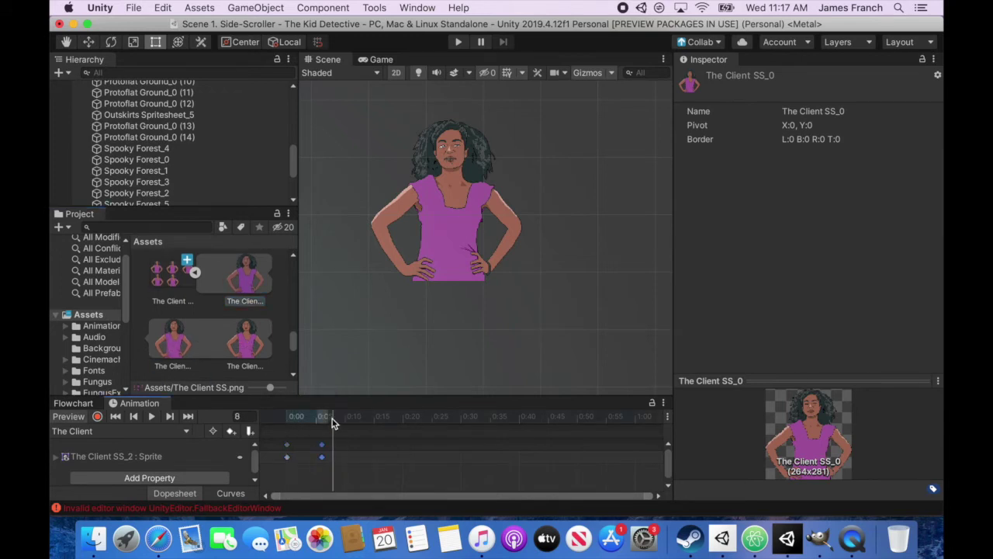
left_click(310, 420)
left_click(339, 423)
left_click(350, 419)
left_click_drag(293, 344, 293, 357)
Step: Move the blink keyframes later in The Client clip and check sprites at frames 300–309
left_click(355, 419)
left_click(325, 450)
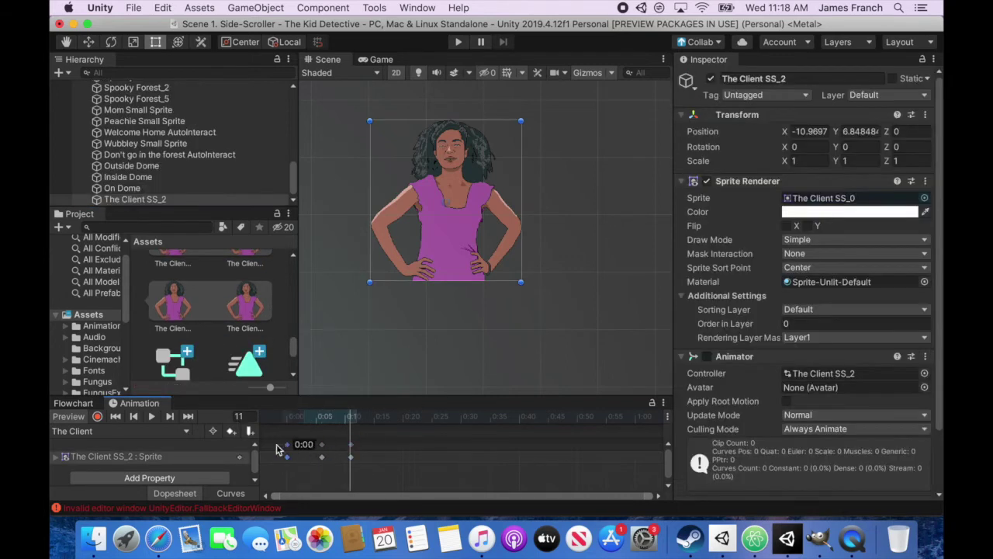
left_click_drag(324, 450, 288, 454)
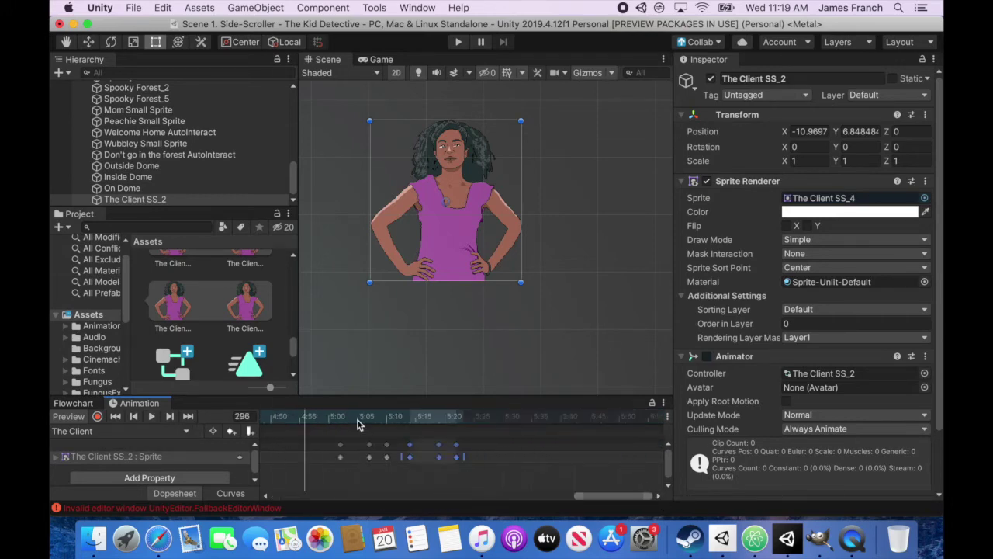
left_click(353, 421)
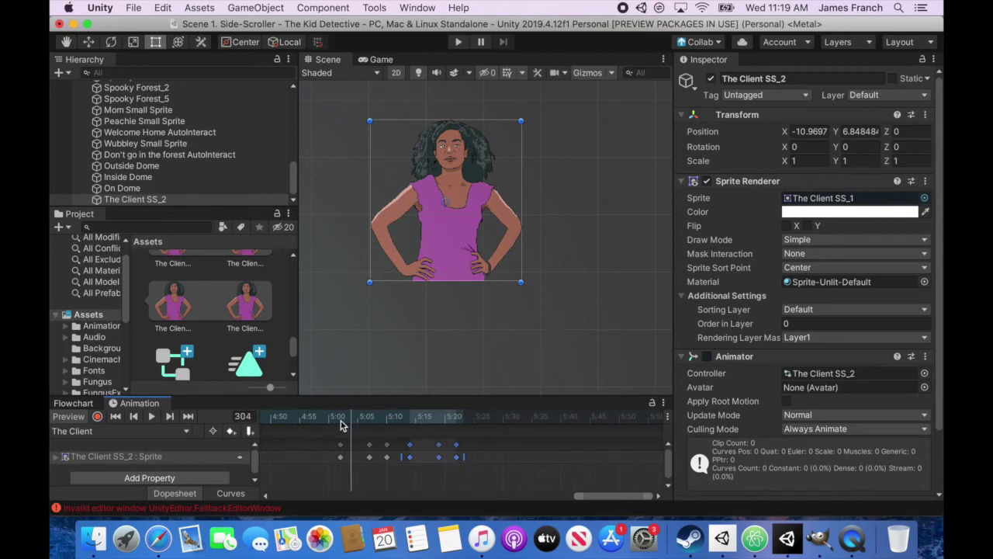
left_click(327, 421)
left_click(353, 422)
left_click(380, 423)
Step: Scrub the timeline to frames 481, 491 and the 601 clip end, then preview the clip
left_click(401, 423)
key("space")
left_click(660, 496)
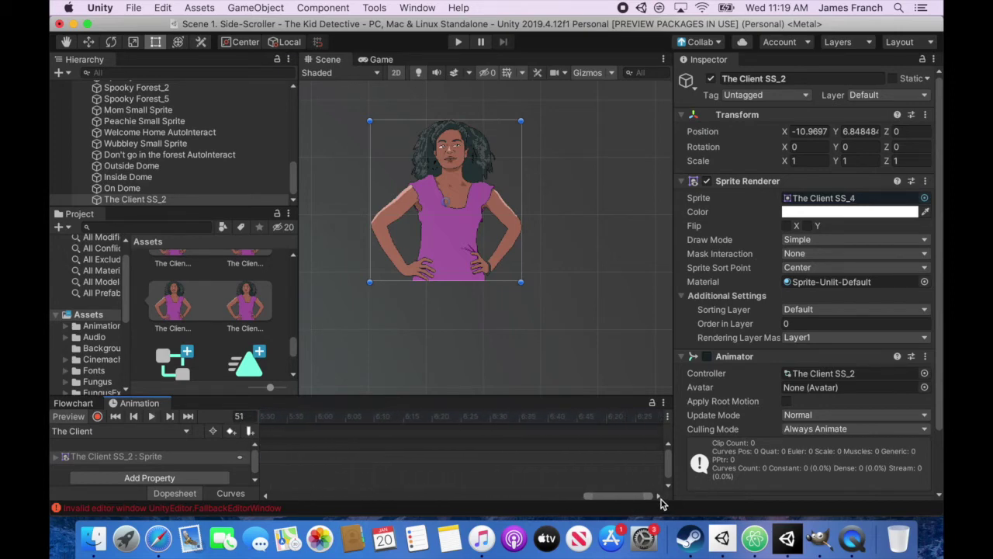
left_click(660, 497)
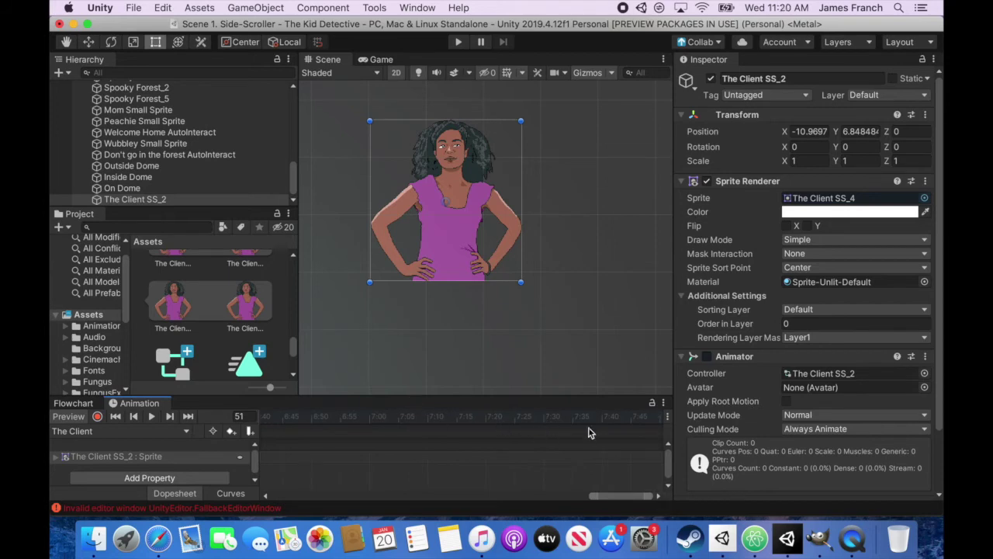
left_click(660, 497)
left_click(519, 424)
left_click(660, 496)
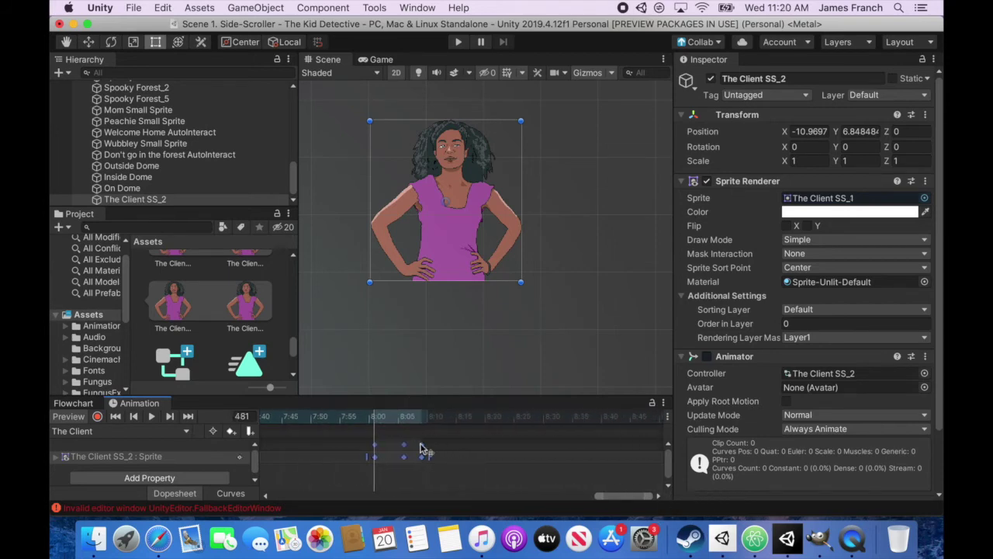
left_click(425, 451)
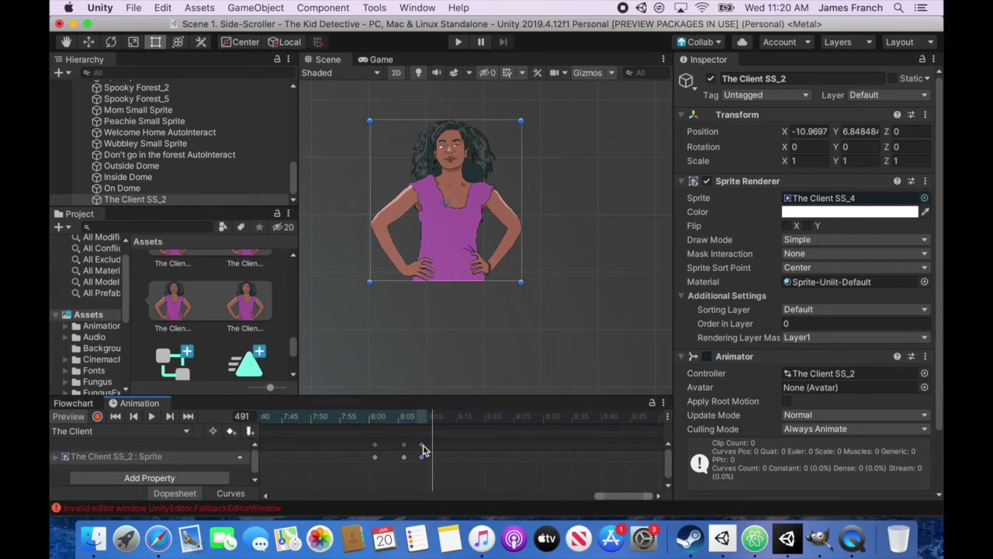
left_click(661, 496)
left_click(552, 420)
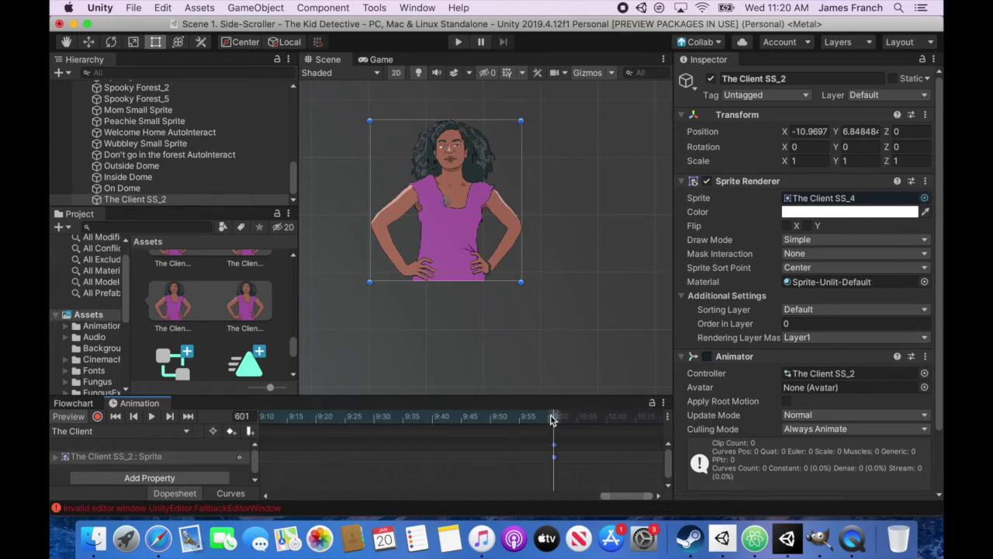
left_click(151, 416)
Step: Switch the Animation window to The Client talks clip and play its preview
left_click(185, 431)
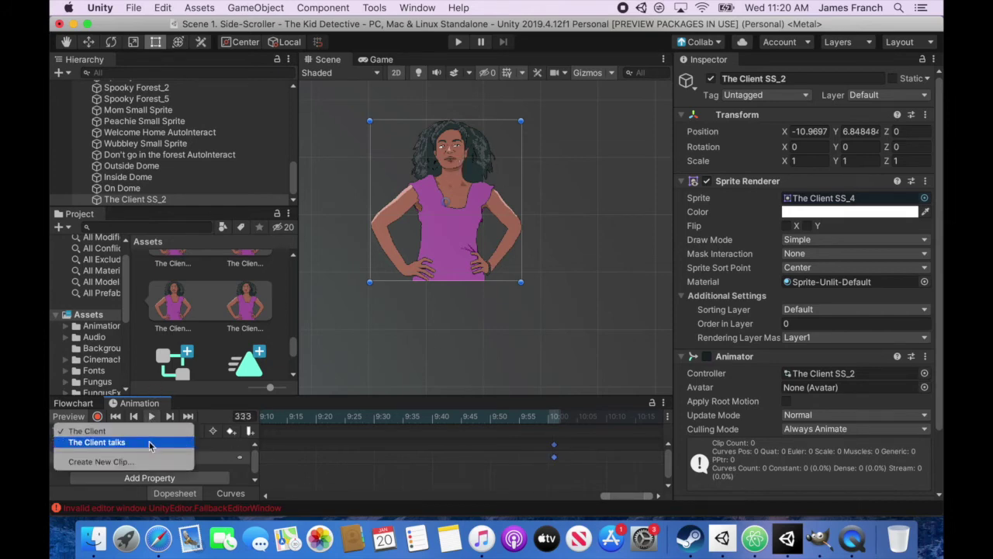
left_click(149, 441)
left_click(154, 417)
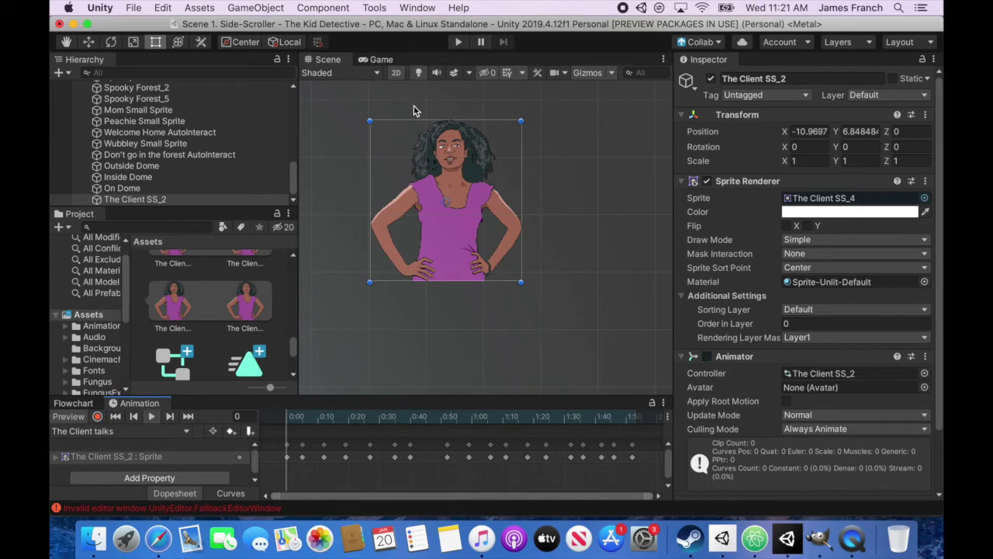
Step: Open the Animator window via Window > Animation > Animator
left_click(664, 60)
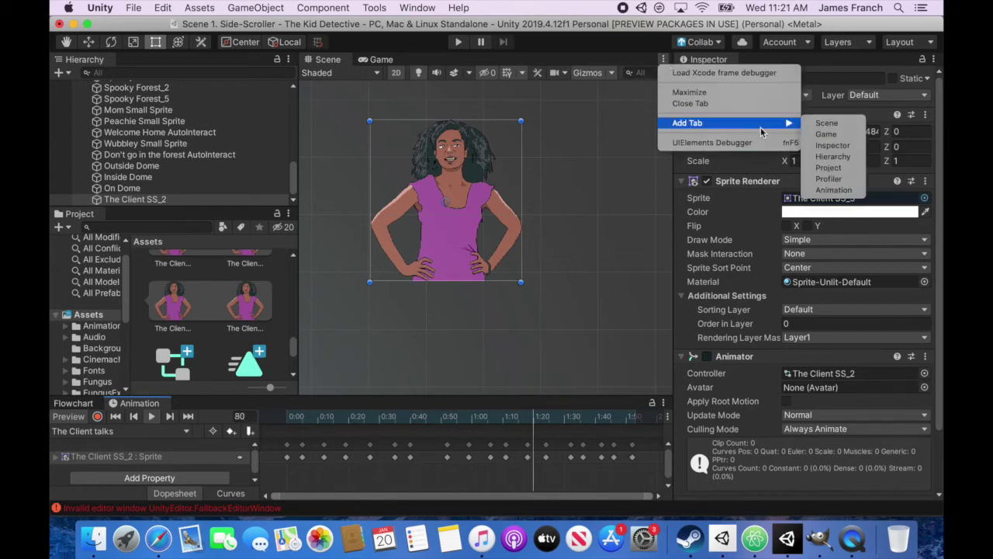
left_click(370, 10)
left_click(370, 9)
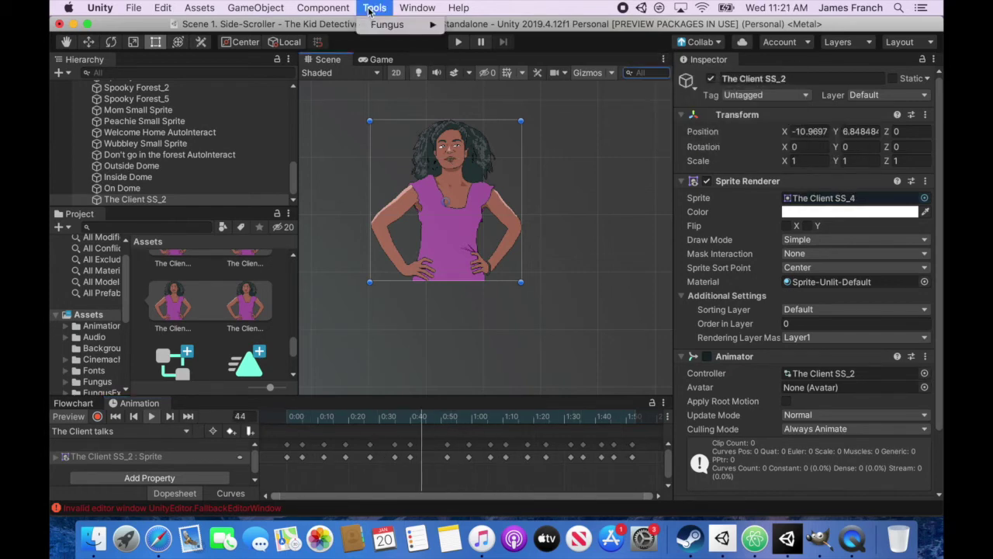
mouse_move(416, 8)
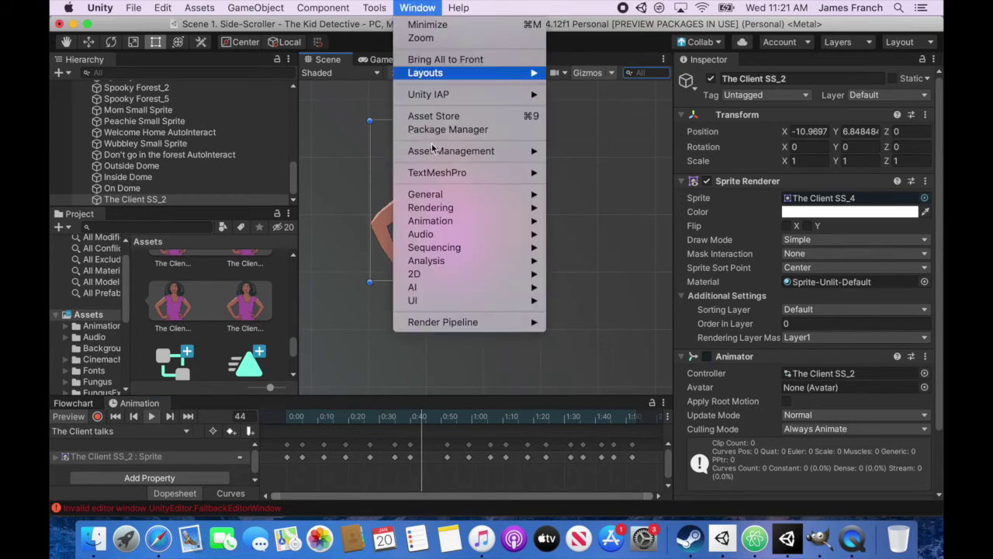
mouse_move(443, 224)
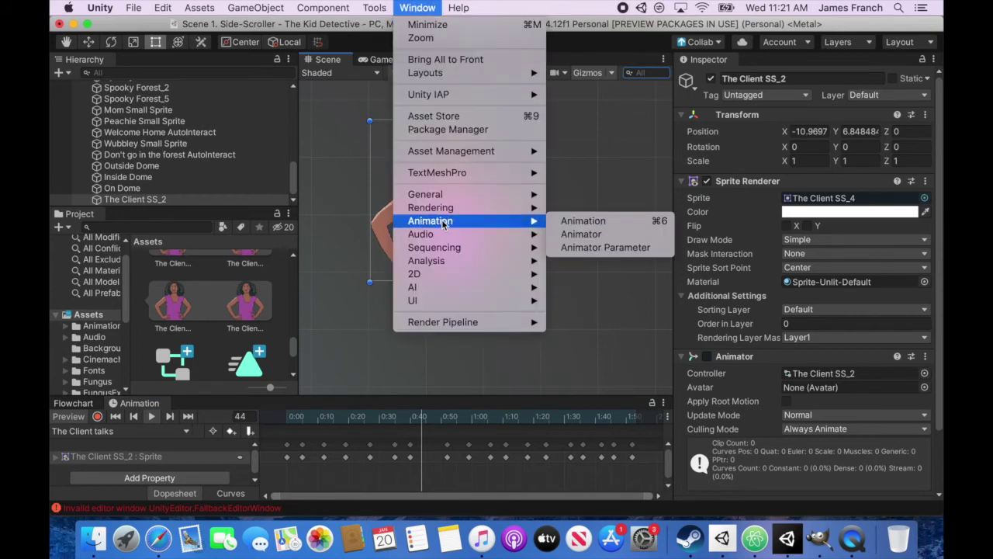
left_click(581, 233)
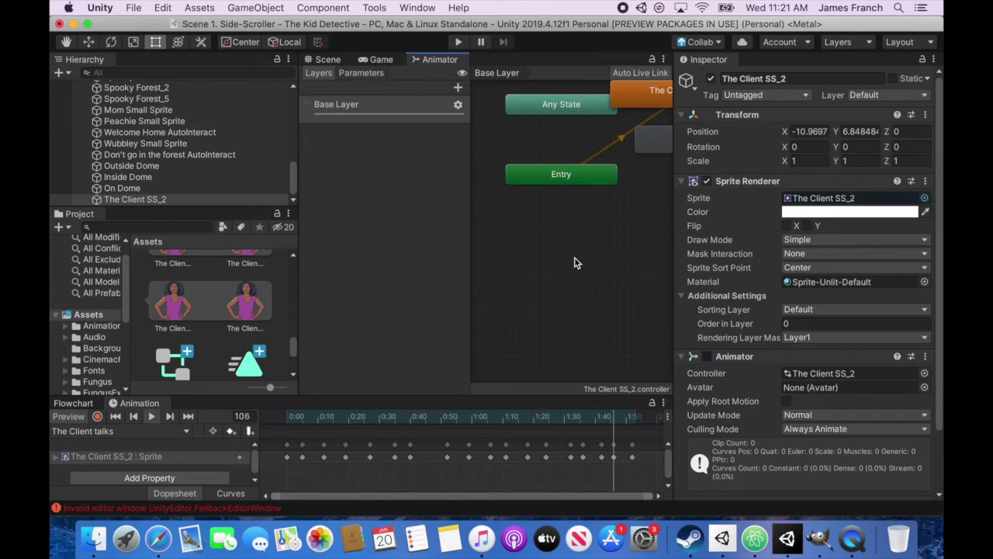
Step: Arrange The Client talks and The Client states below Entry in the Animator graph
left_click(574, 261)
scroll(574, 261, "down", 3)
left_click_drag(641, 144, 566, 236)
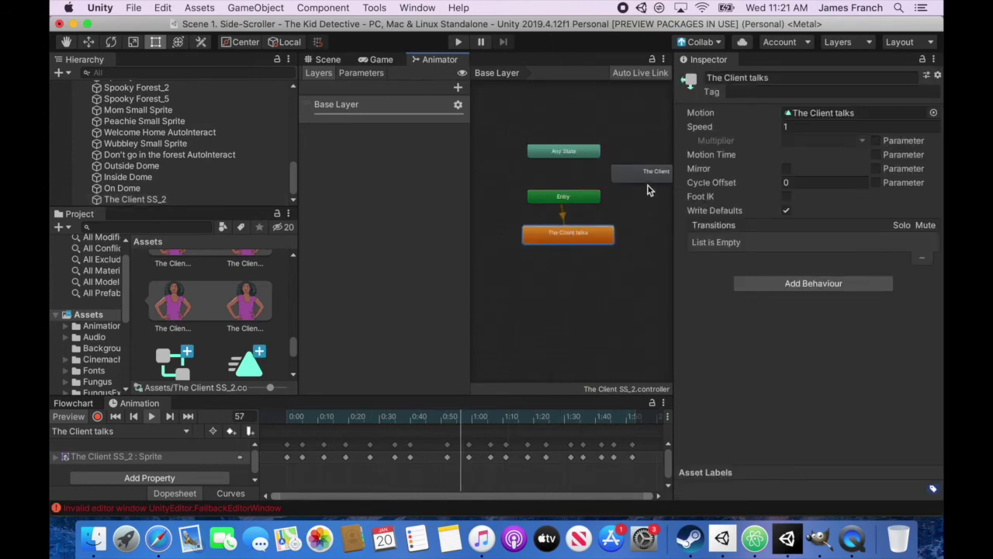
left_click_drag(651, 180, 567, 277)
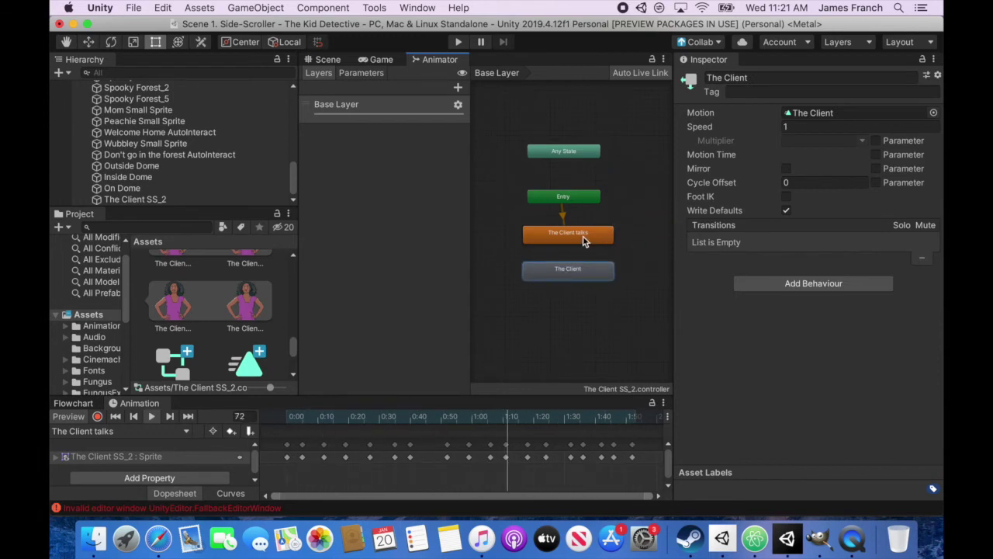
Step: Make a transition from The Client talks state into The Client state
left_click(584, 242)
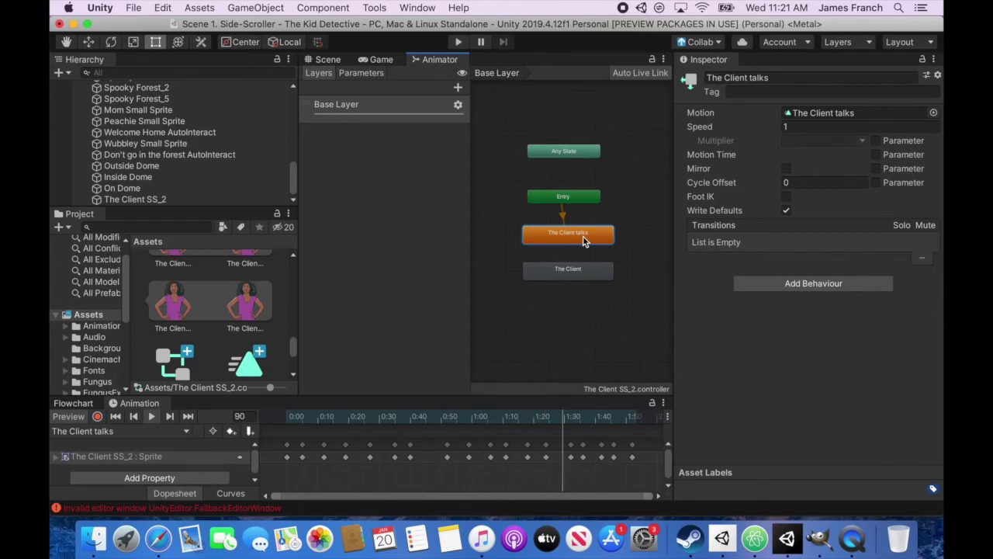
right_click(583, 238)
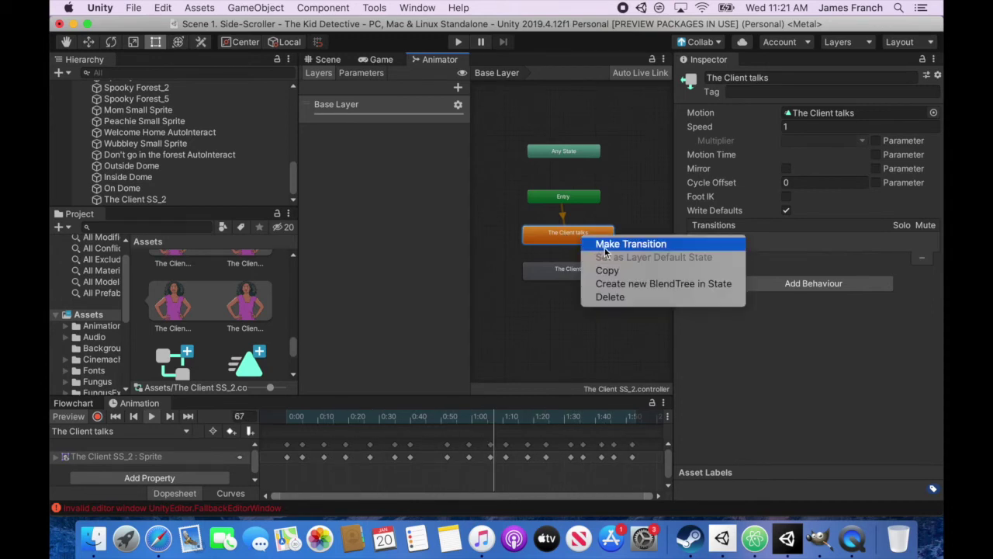
left_click(606, 245)
left_click(567, 268)
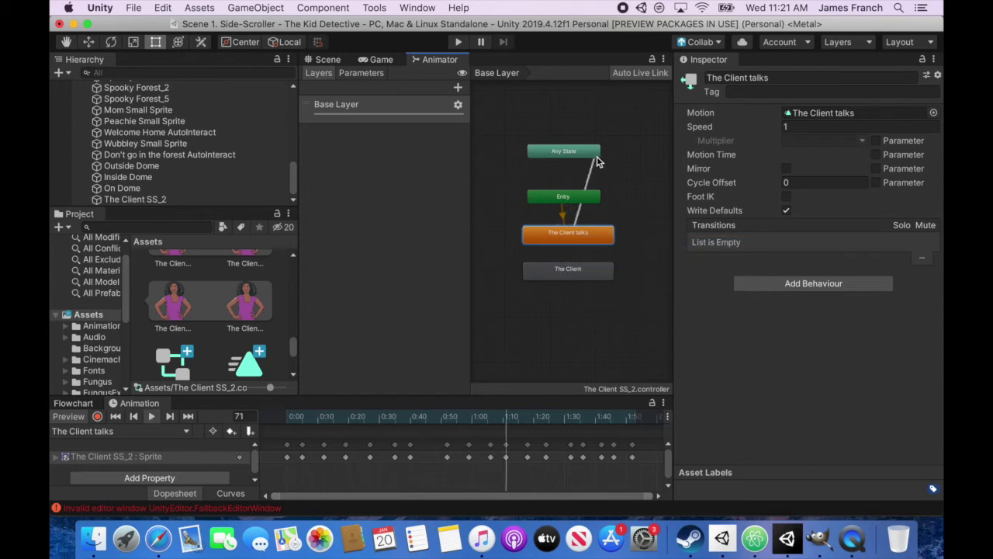
left_click(570, 271)
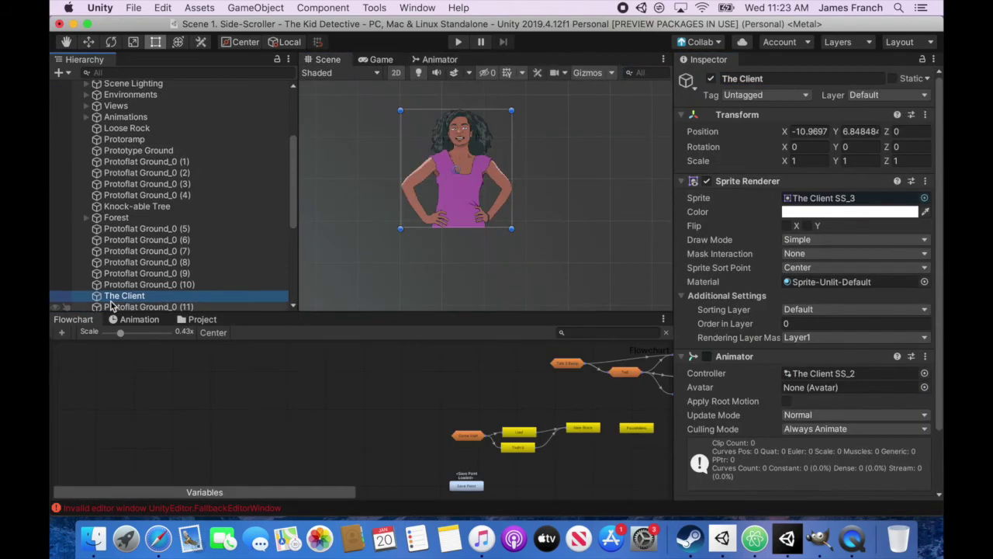
Step: Select The Client object and inspect the block's Play Anim State command settings
left_click(138, 150)
left_click(168, 230)
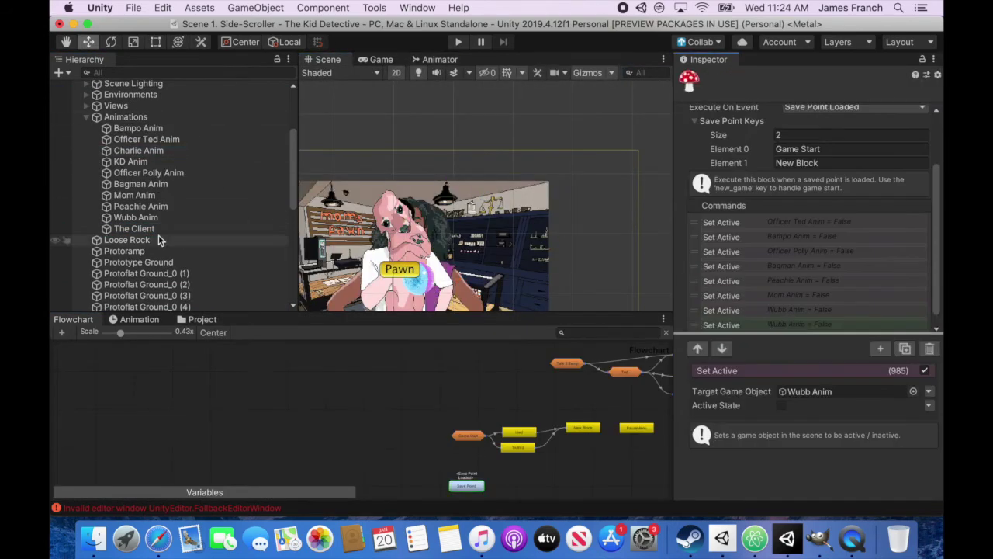
scroll(780, 213, "down", 10)
scroll(780, 213, "up", 1)
left_click(702, 211)
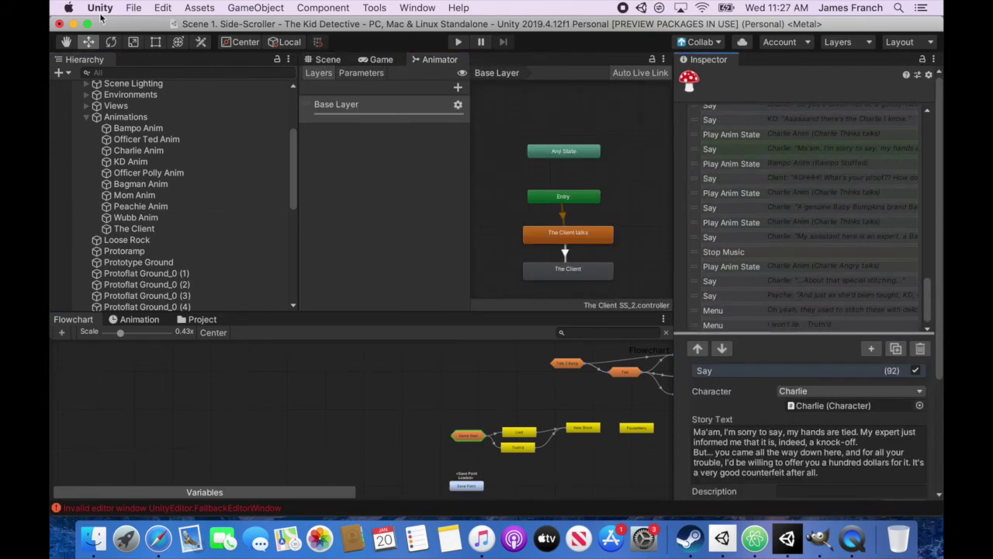
Step: Add a Set Active command for The Client and duplicate it for hiding her later
left_click(879, 348)
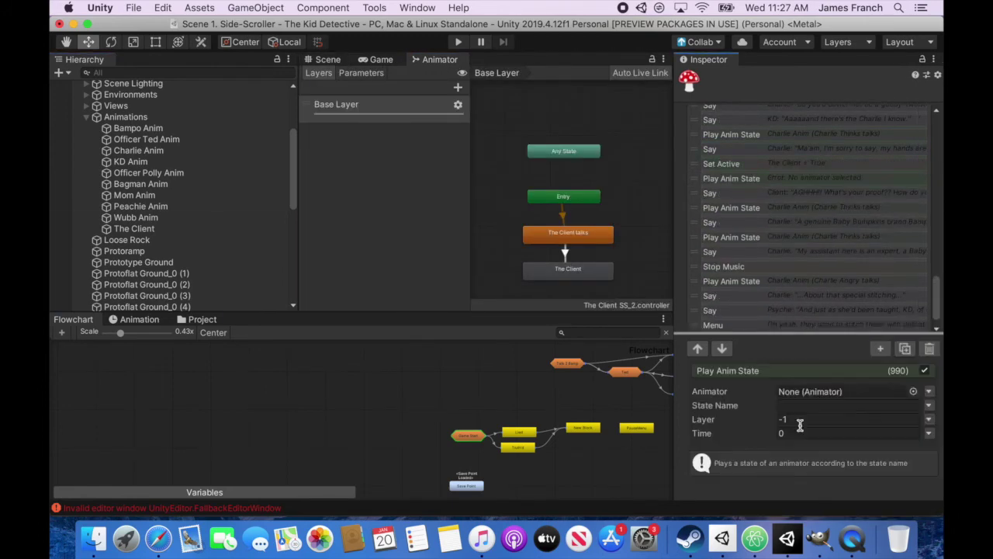
left_click(725, 180)
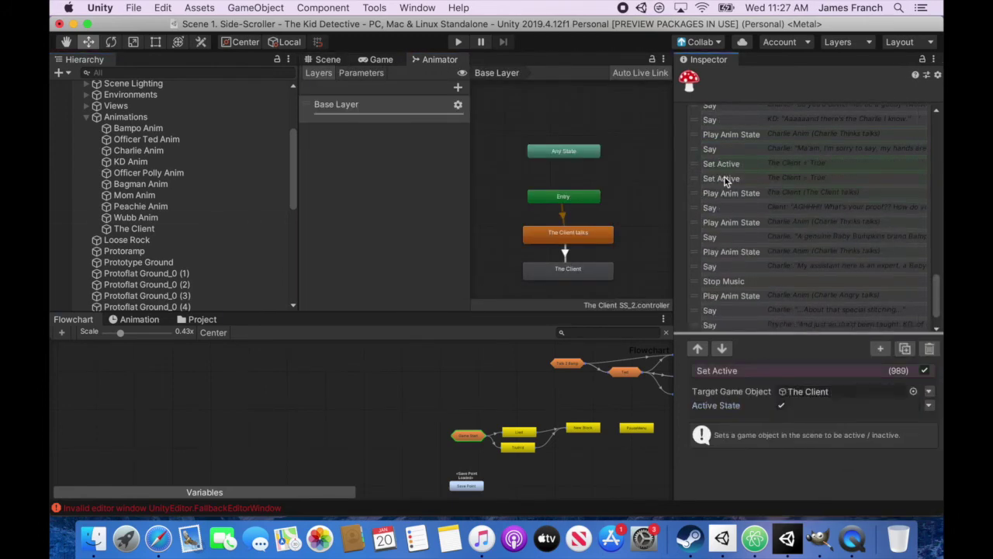
left_click(905, 348)
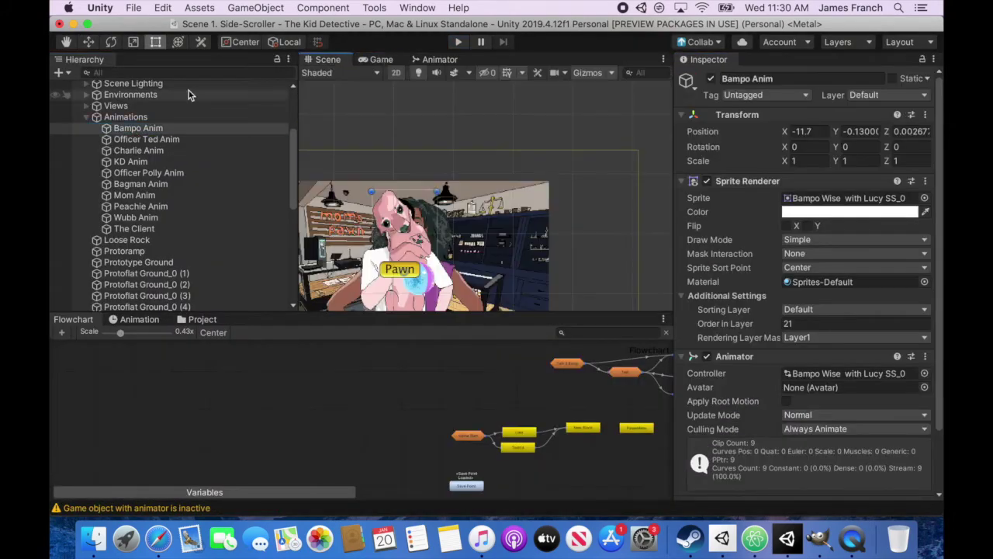
Step: Run the game and advance the pawn-shop dialogue through the Client's line to Charlie's reply
key("super+p")
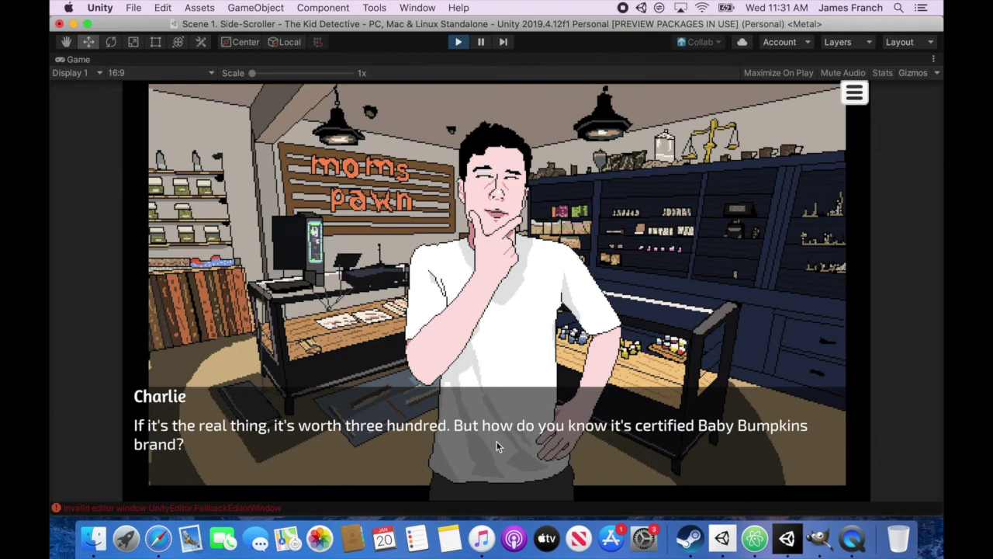
left_click(497, 447)
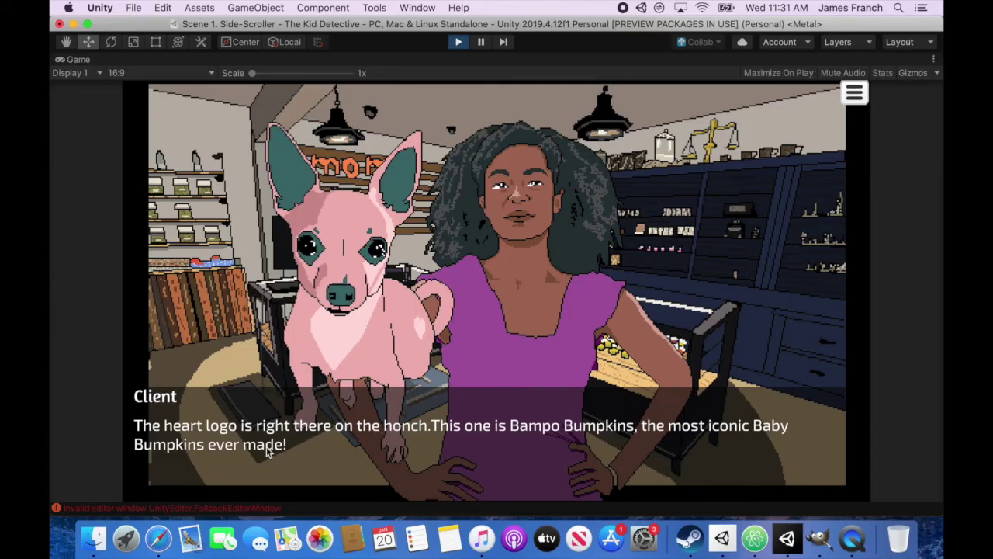
left_click(476, 436)
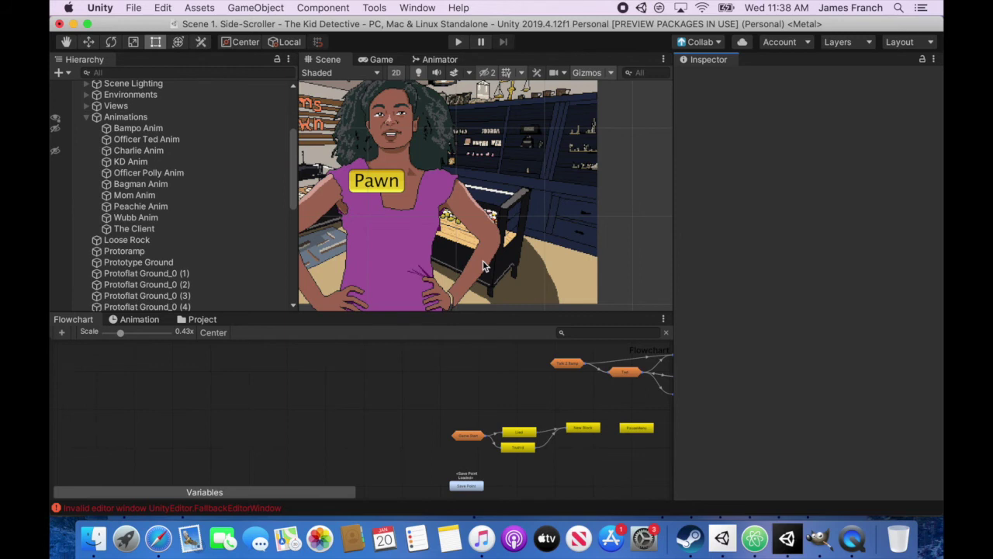
Step: Zoom the Scene view onto the Client's wrist bracelet, then bring up The Client SS.xcf in GIMP
scroll(473, 260, "up", 3)
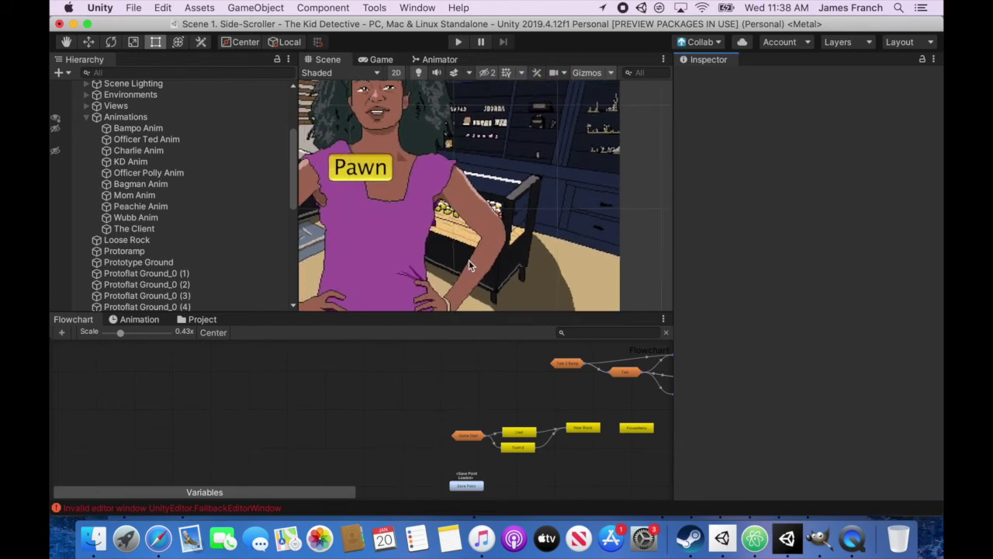
scroll(469, 262, "down", 3)
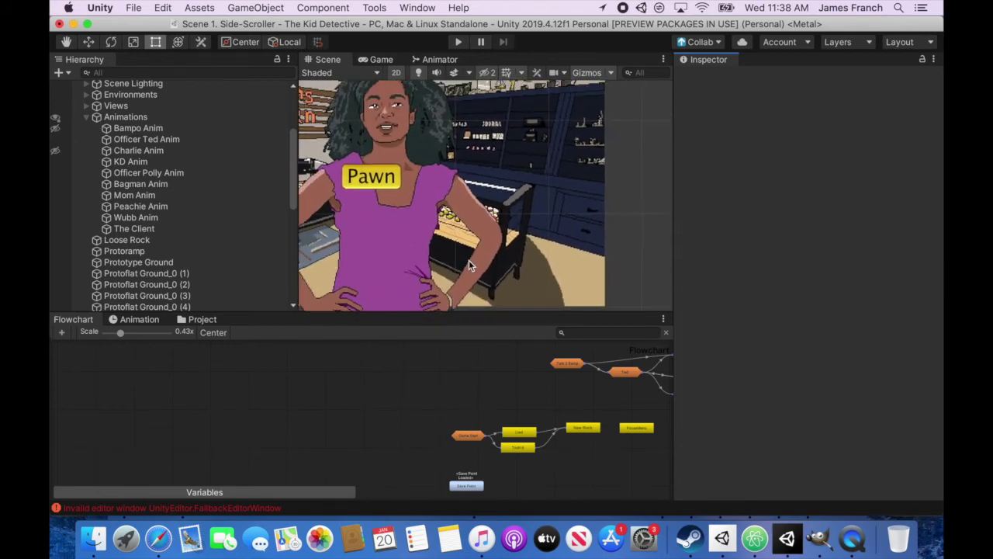
scroll(469, 264, "down", 1)
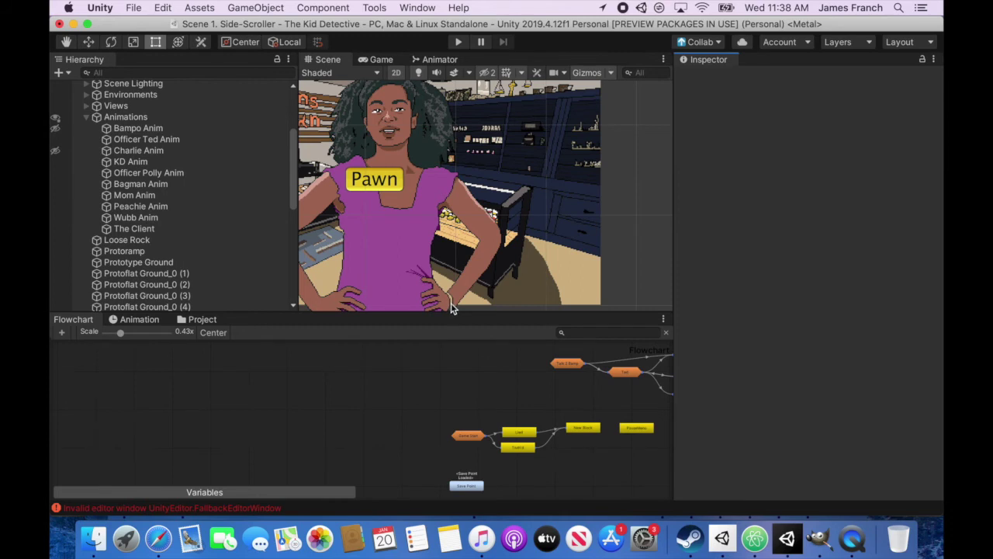
scroll(452, 307, "up", 5)
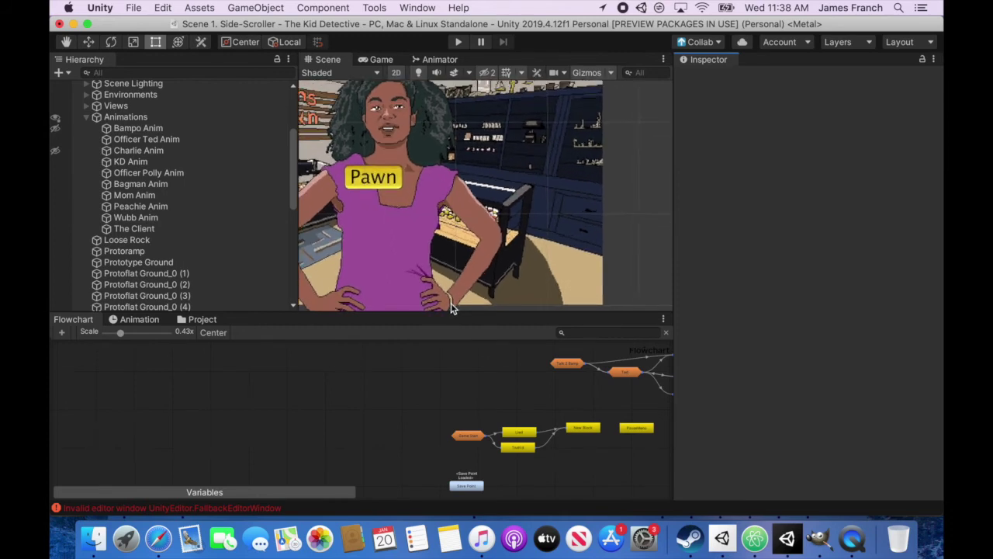
scroll(452, 308, "up", 1)
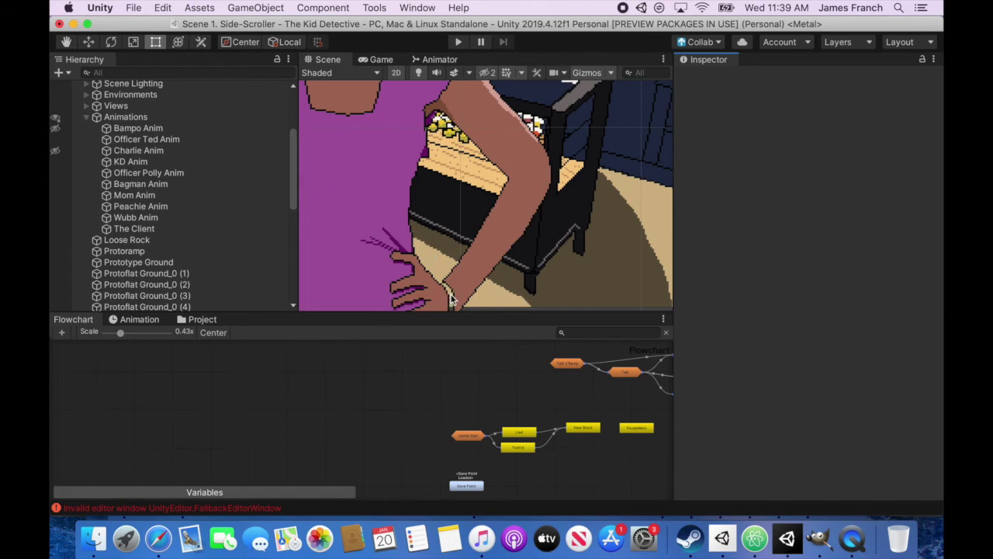
scroll(452, 302, "up", 2)
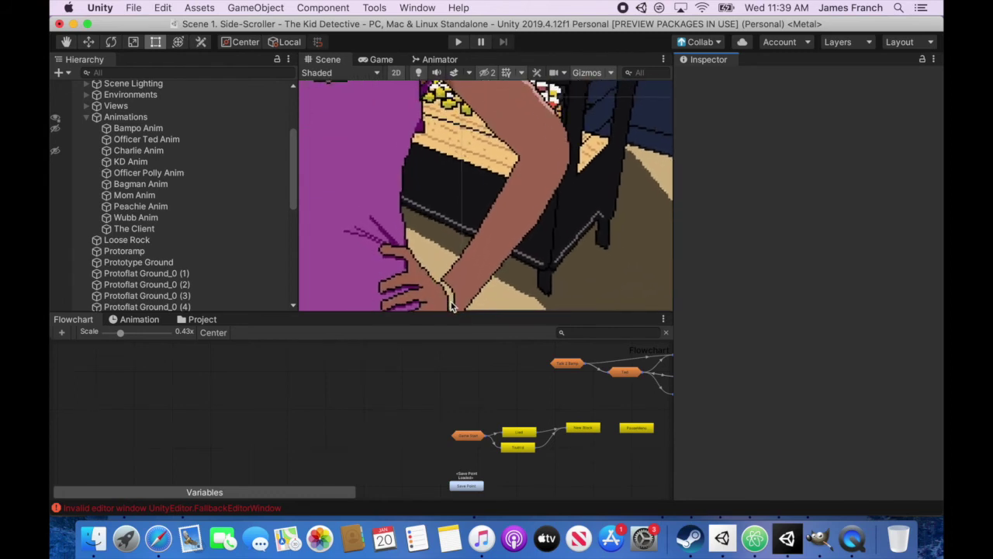
scroll(452, 306, "down", 3)
scroll(451, 304, "down", 4)
left_click(820, 541)
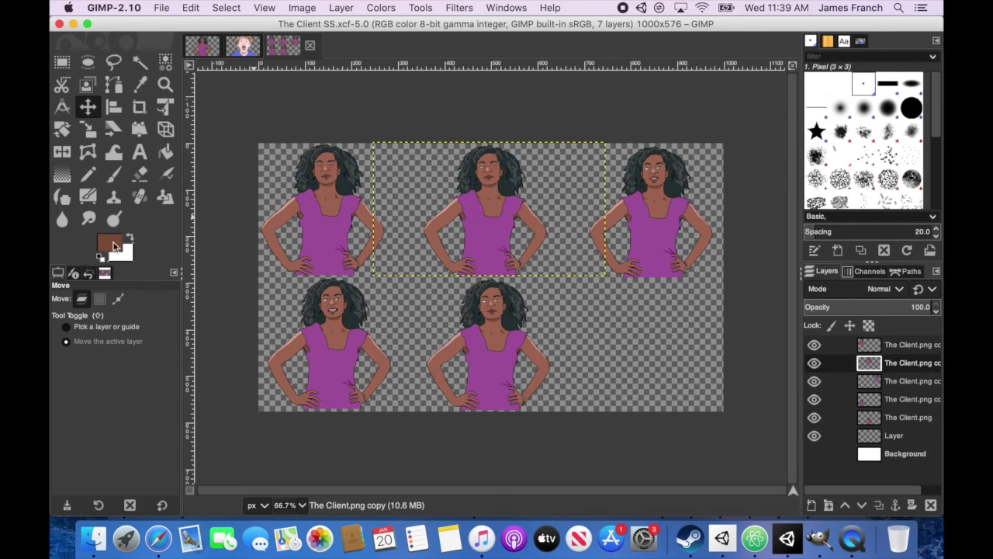
Step: Set the foreground colour to olive gold 84783e
left_click(108, 245)
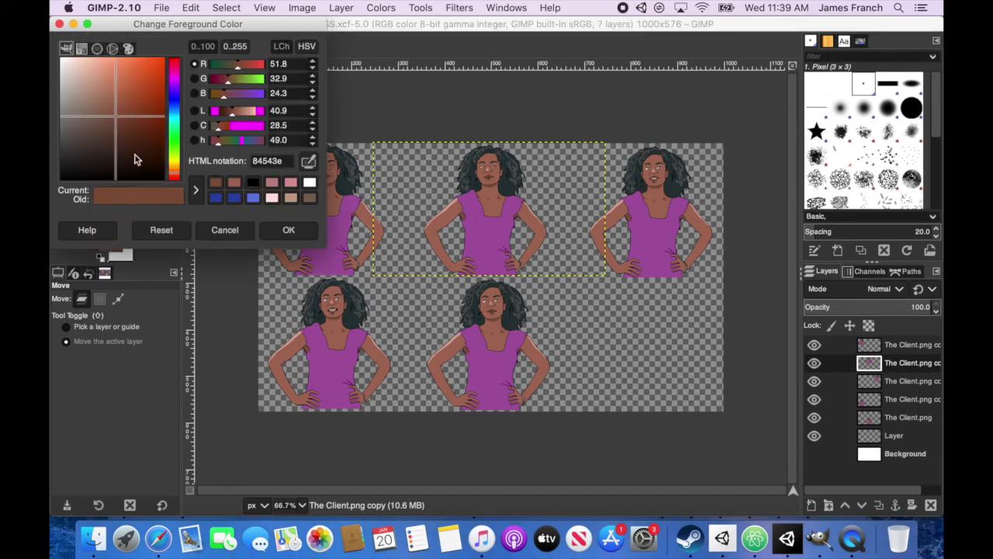
left_click_drag(176, 166, 176, 167)
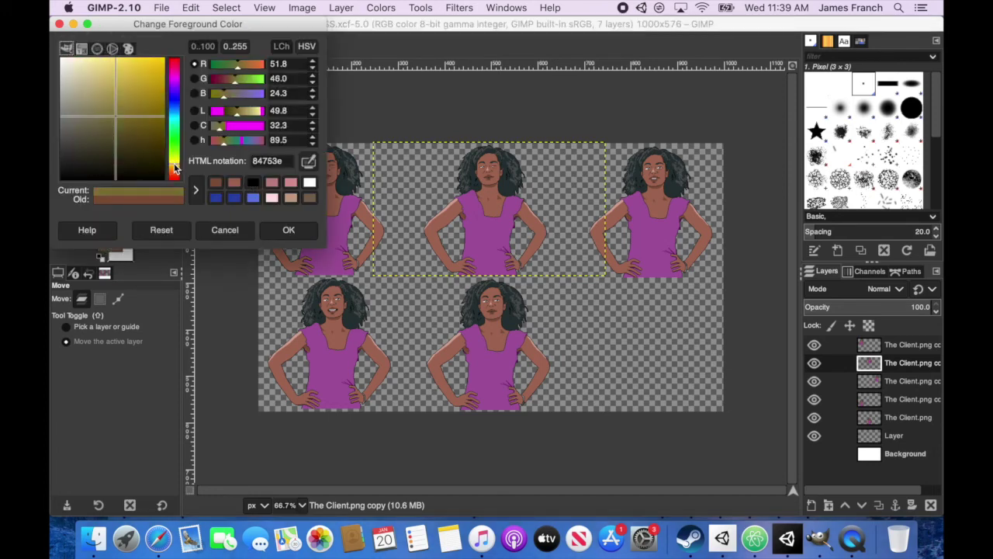
left_click(289, 231)
Step: Bucket-fill the Client's bracelet with the olive gold on the sprite layers at 200% zoom
key("shift+b")
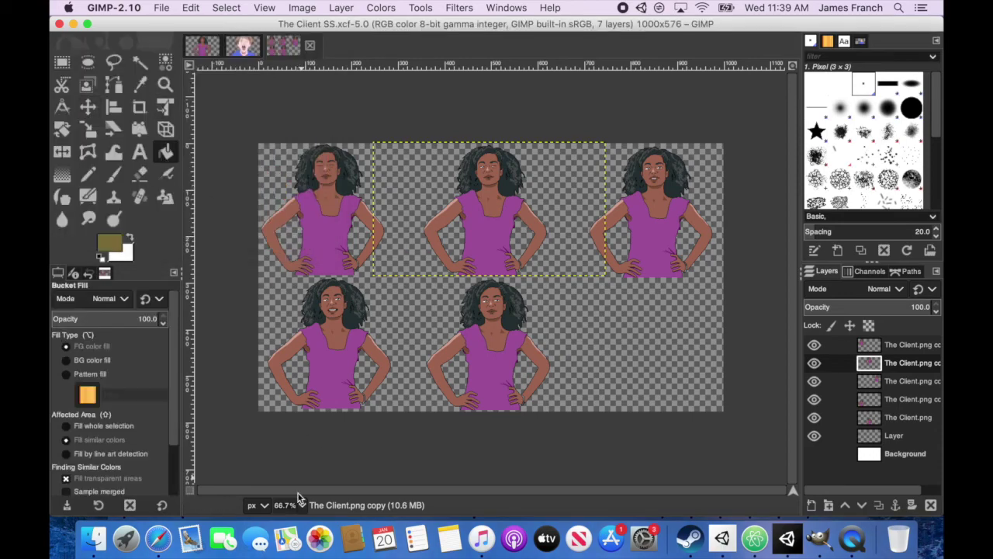
key("2")
scroll(651, 484, "left", 3)
key("Page_Down")
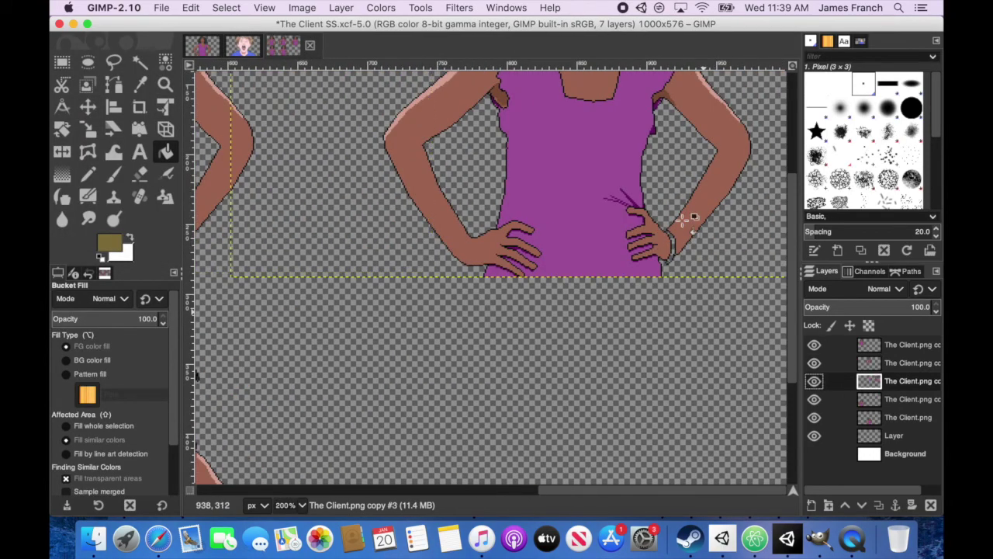
scroll(502, 239, "left", 10)
key("Page_Up")
key("Page_Up")
scroll(524, 260, "up", 5)
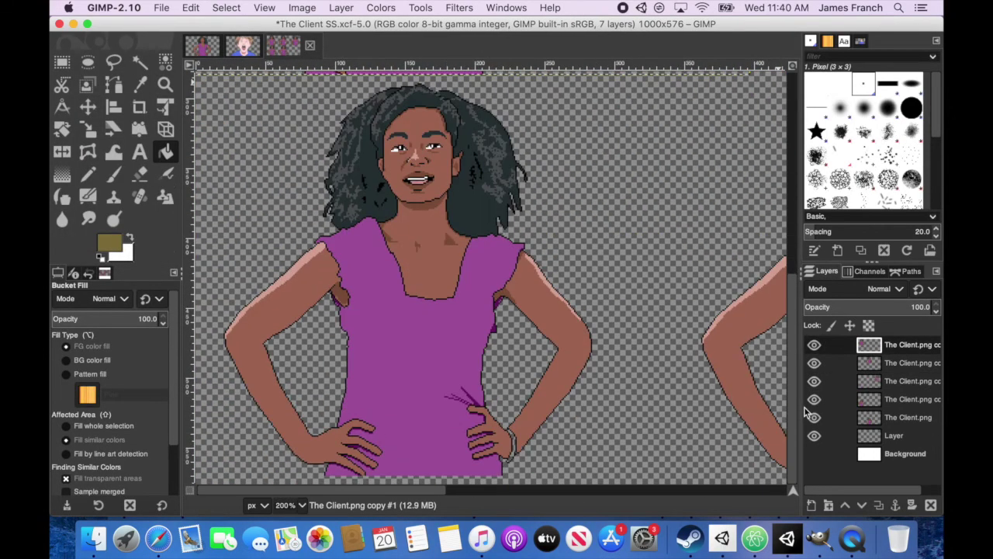
key("Page_Down")
key("Page_Down")
key("Page_Down")
key("Page_Down")
scroll(747, 417, "right", 10)
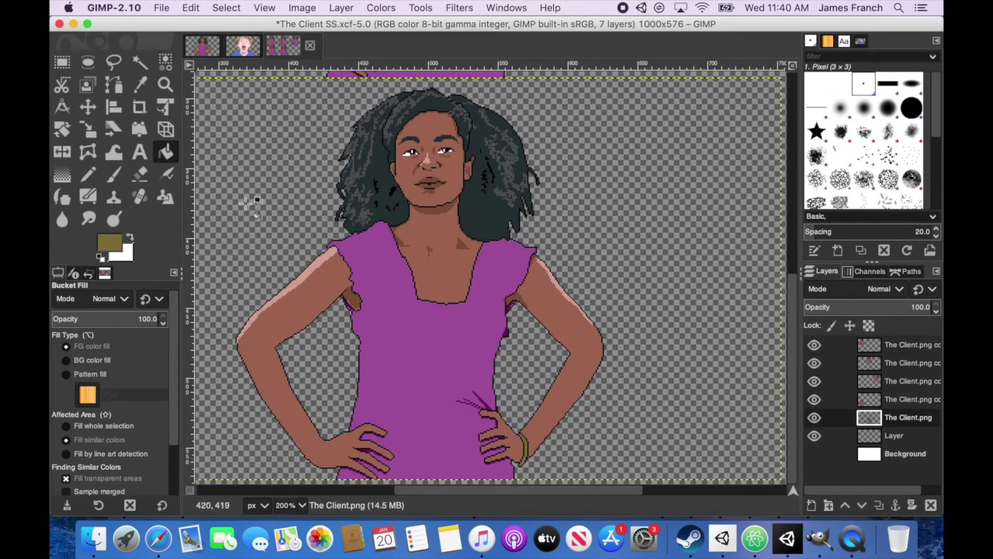
Step: Re-export the sprite sheet over The Client SS.png and return to Unity
left_click(161, 8)
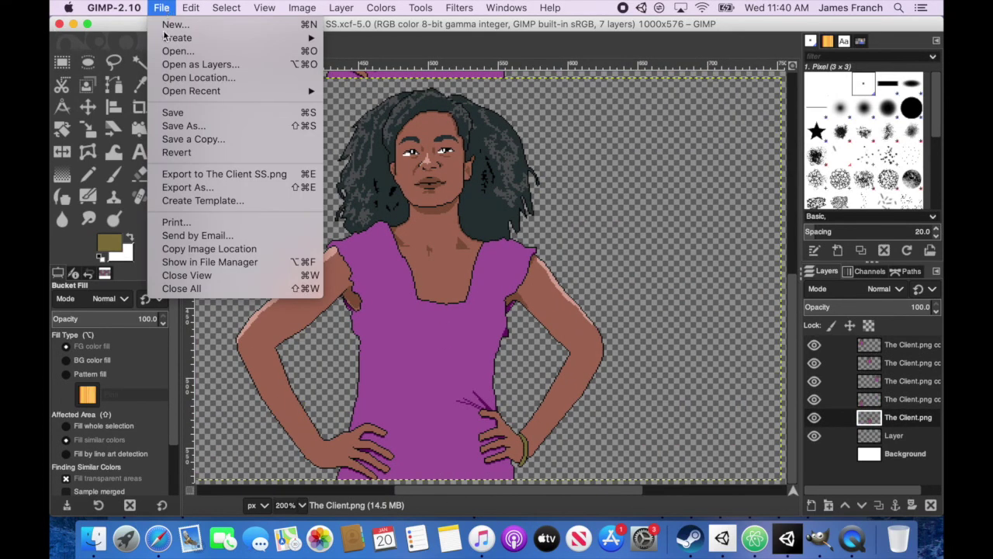
left_click(213, 176)
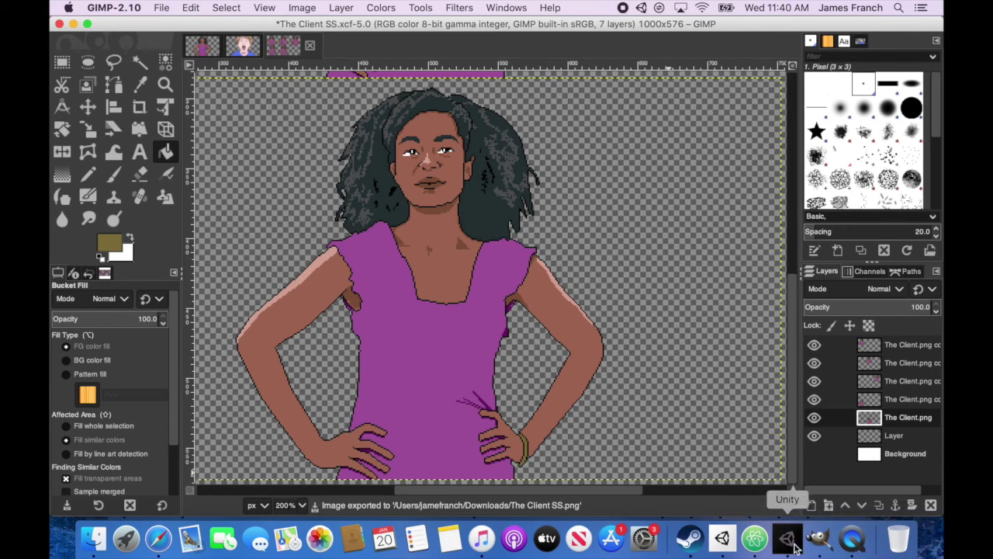
left_click(793, 545)
Step: Reveal Assets in Finder and drag The Client SS.png from Downloads over the old copy
left_click(199, 7)
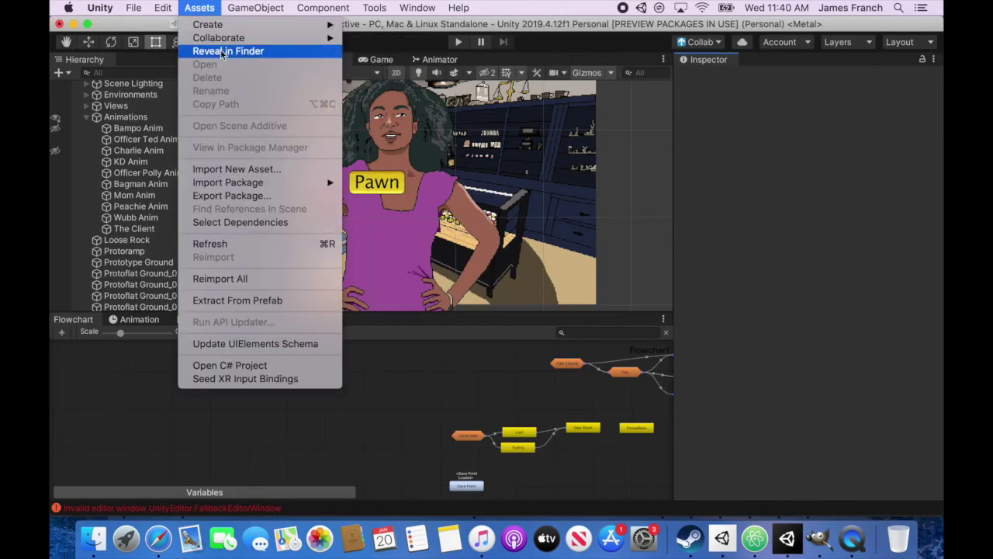
left_click(220, 50)
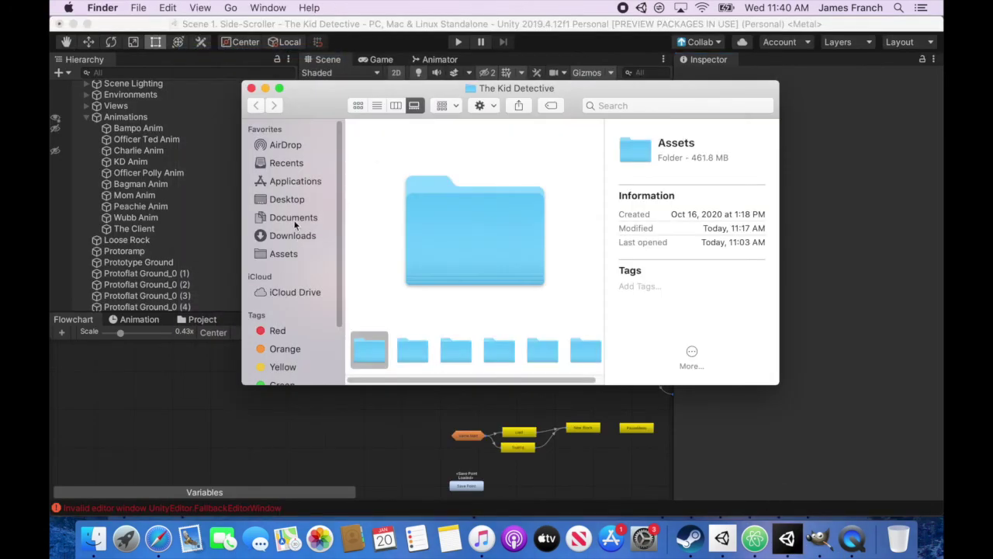
left_click(290, 237)
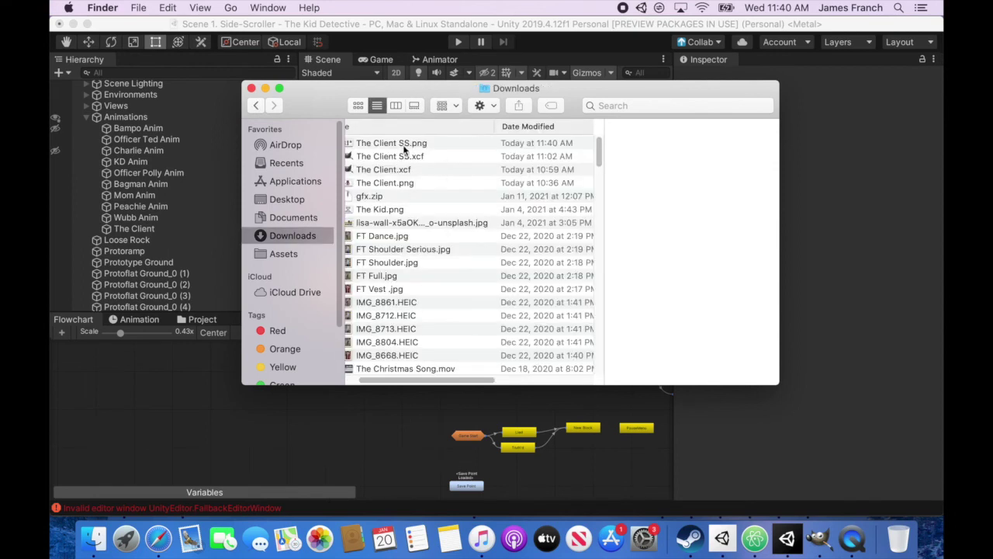
left_click_drag(402, 145, 303, 261)
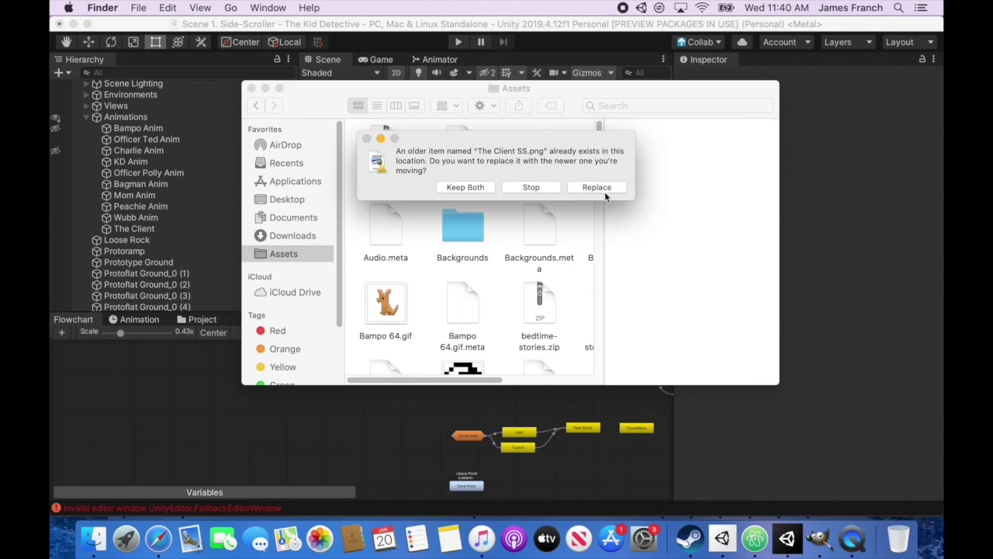
left_click(596, 187)
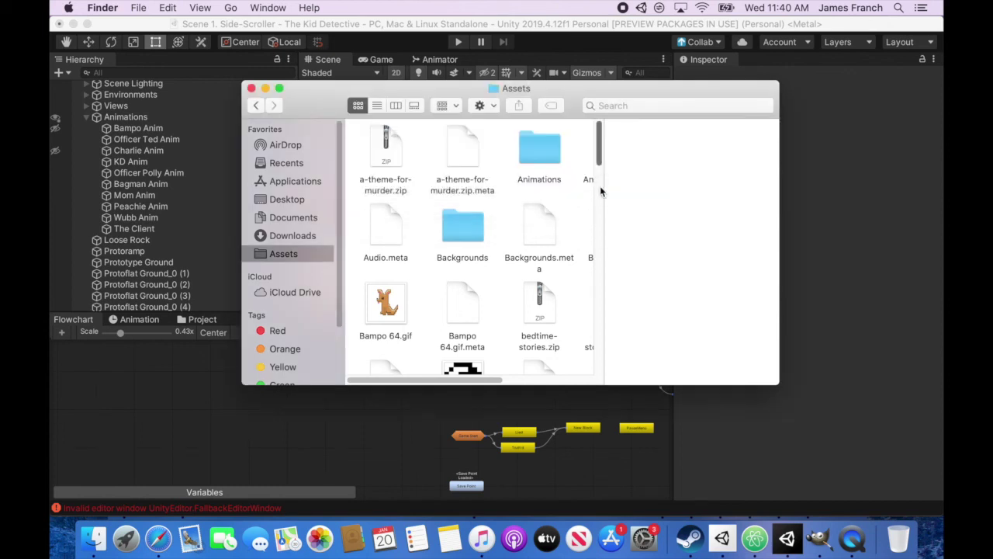
left_click(250, 89)
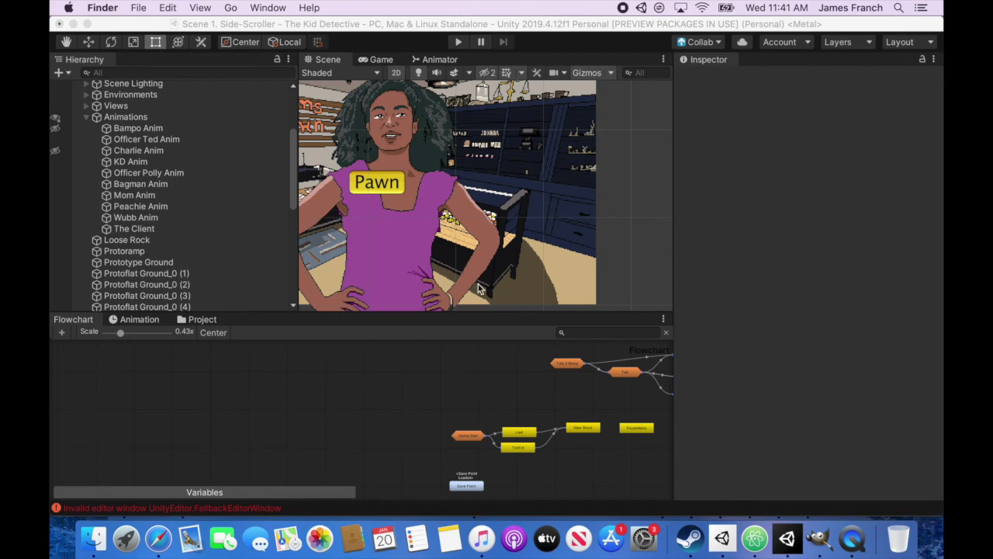
Step: Show the Assets folder in the Project tab and zoom the Scene view onto the bracelet
left_click(196, 321)
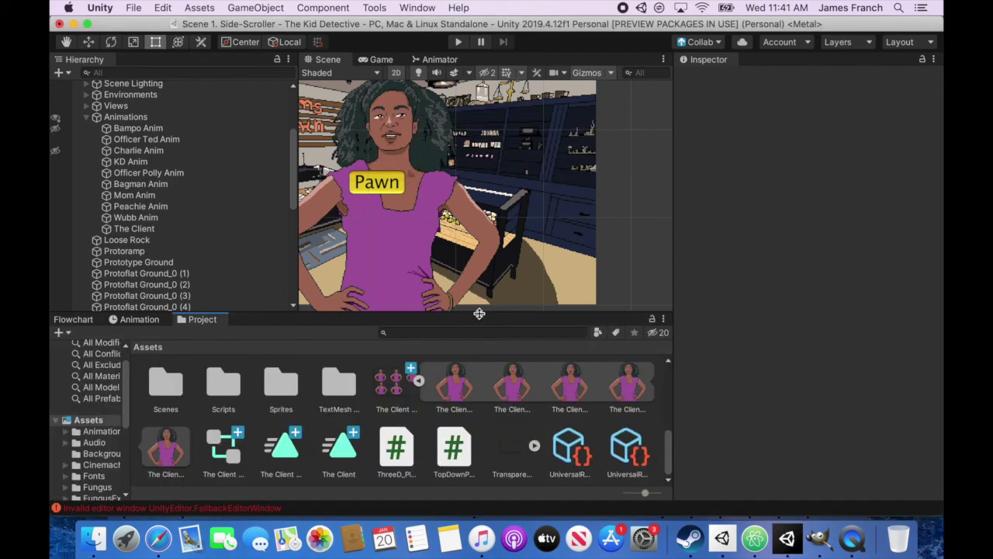
scroll(452, 303, "up", 10)
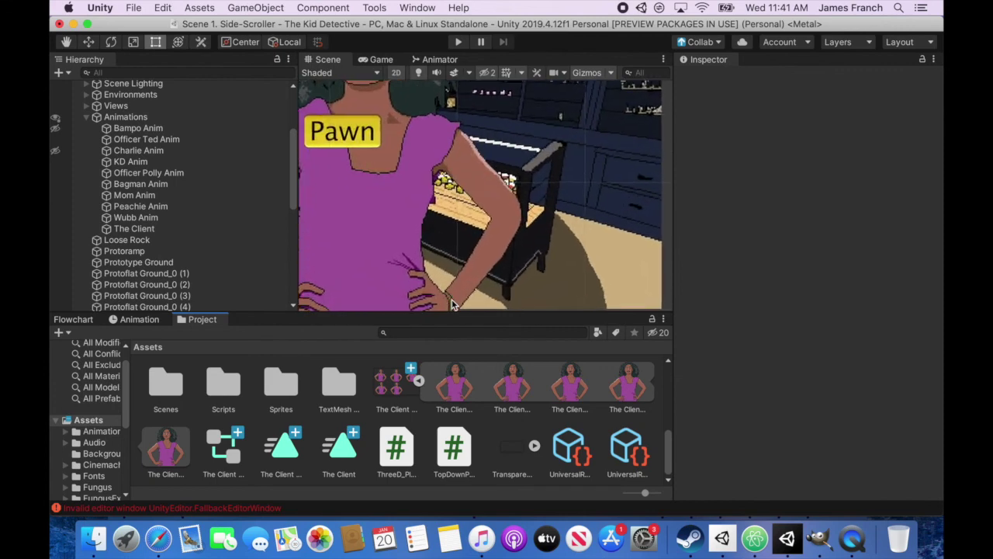
scroll(452, 304, "up", 6)
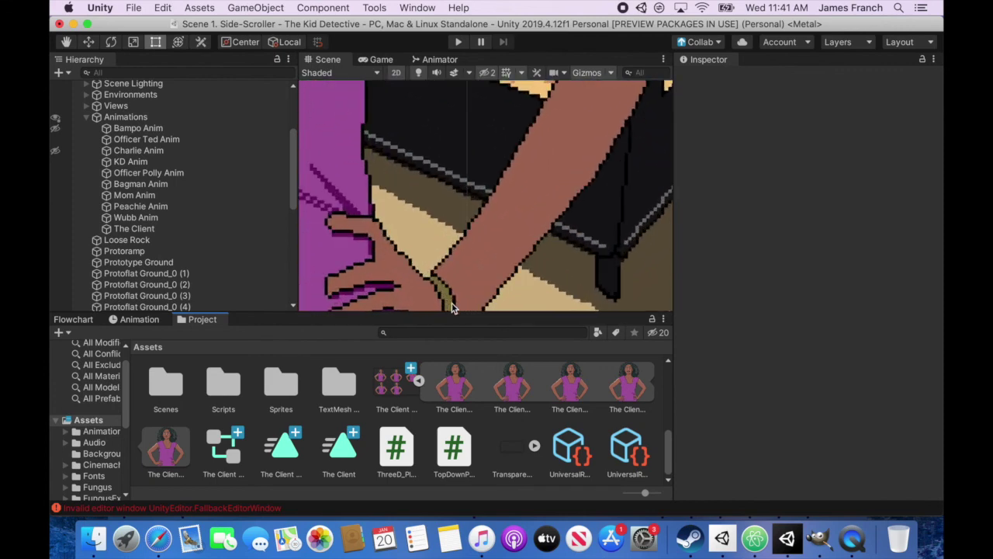